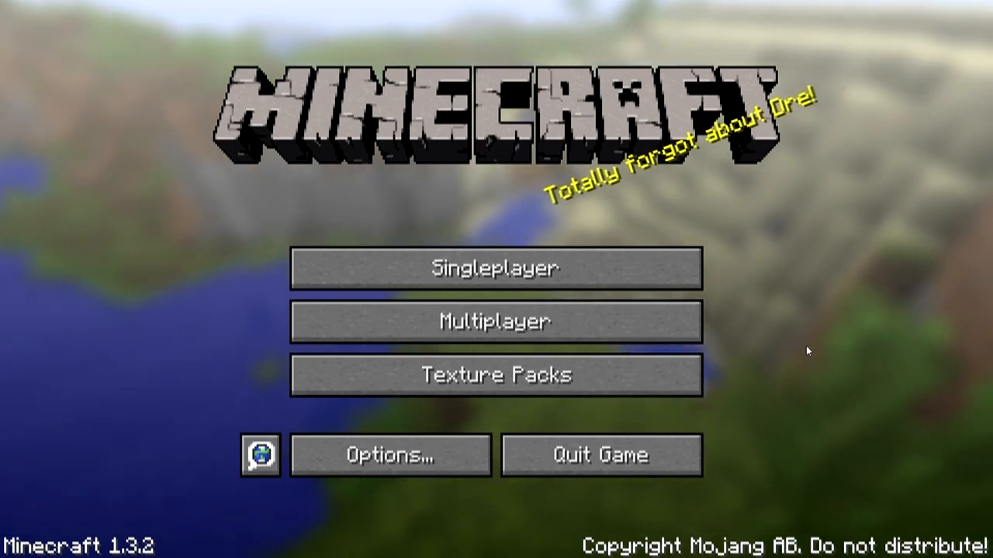
Step: Use the green screen.zip texture pack and load the single-player world containing the blue set
left_click(665, 388)
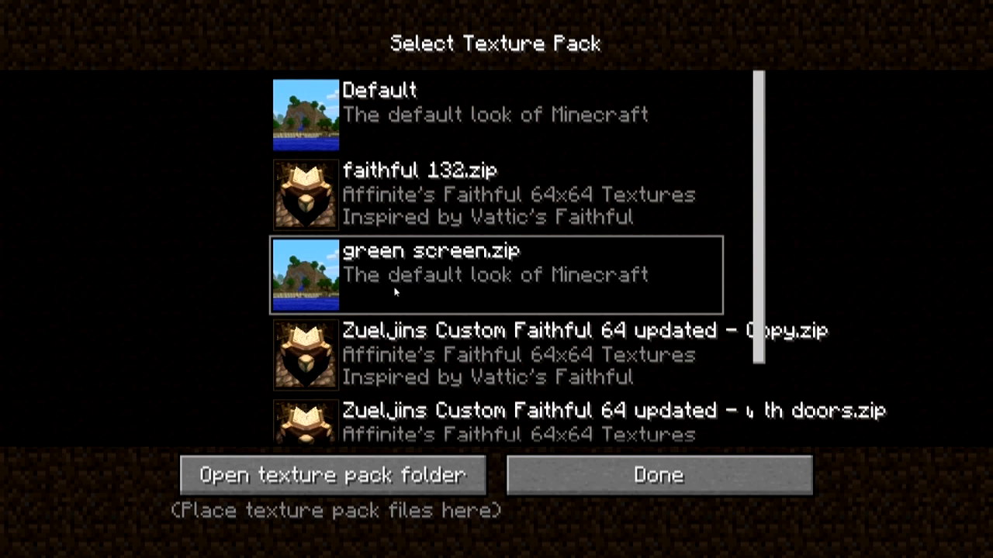
left_click(692, 477)
left_click(551, 280)
left_click(443, 160)
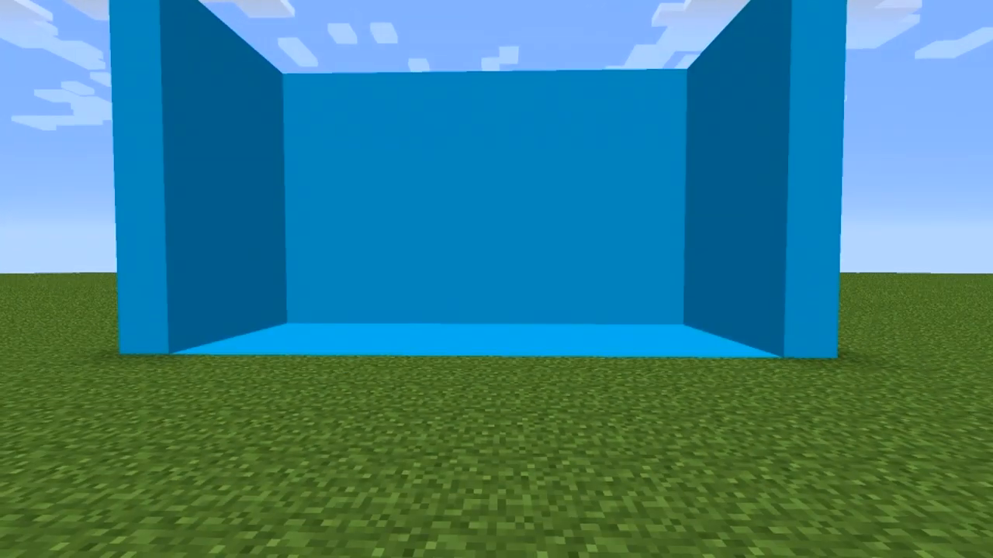
Step: Display the game interface and search the creative inventory for "glow"
key("F1")
key("5")
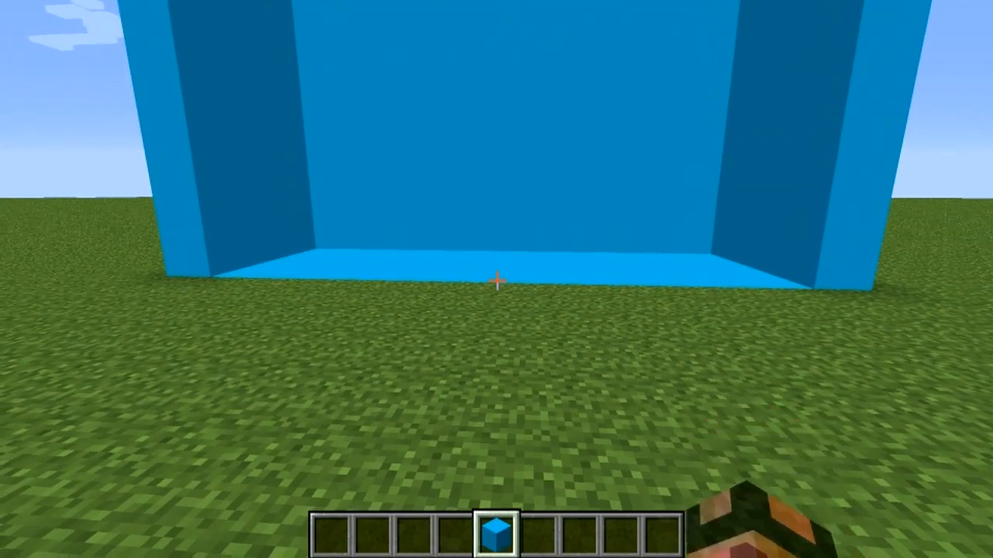
key("e")
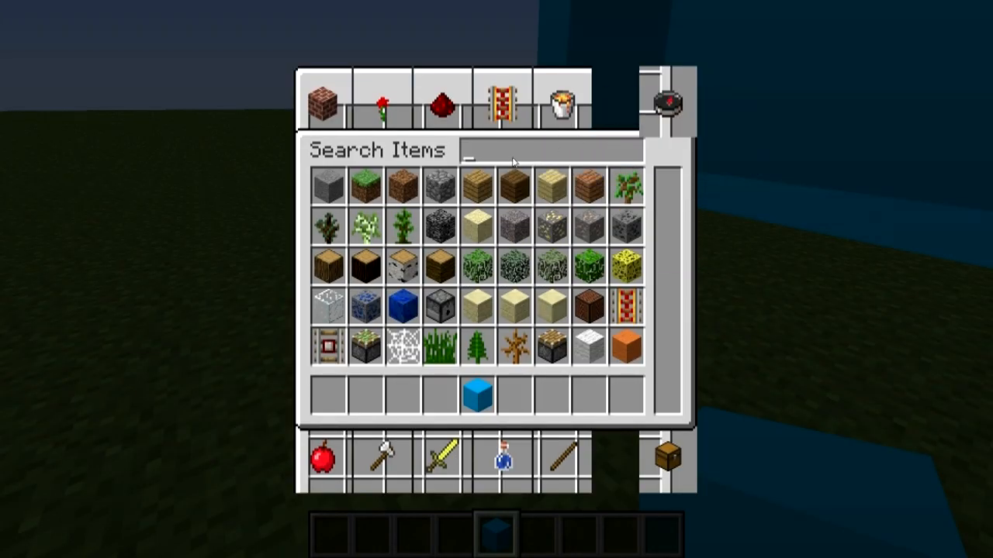
type("glow")
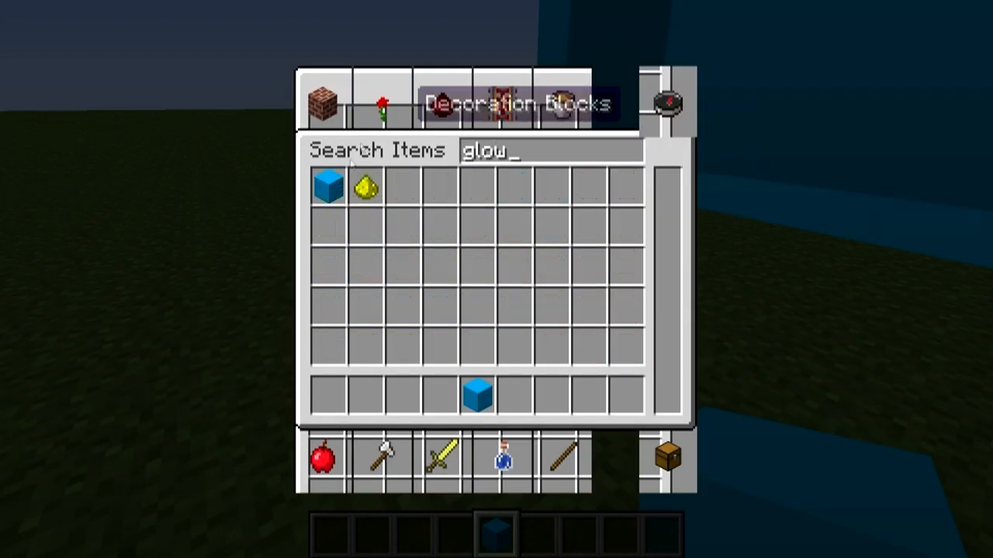
key("Escape")
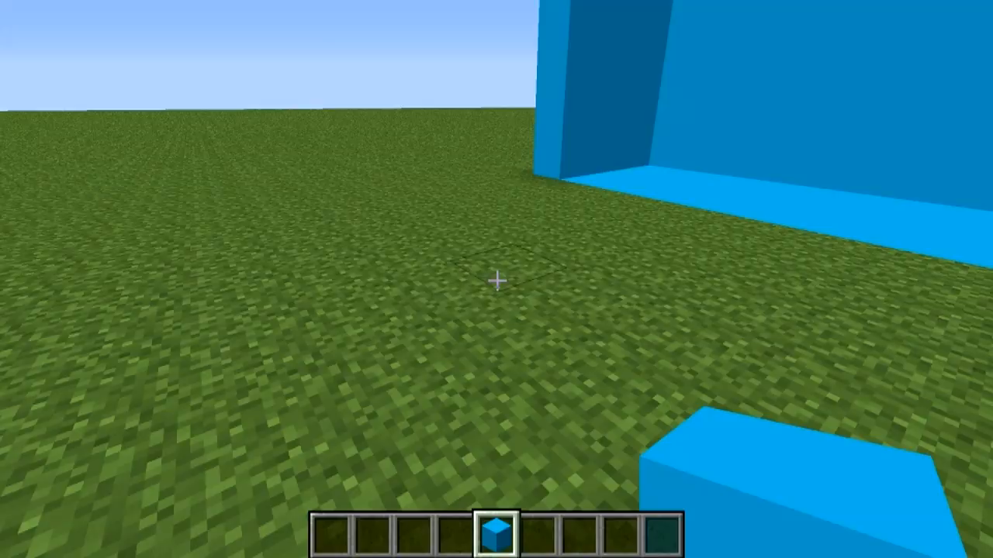
Step: Try out the blue glowstone by placing two adjacent blocks on the grass and breaking them, repeating the test once
right_click(497, 279)
right_click(497, 281)
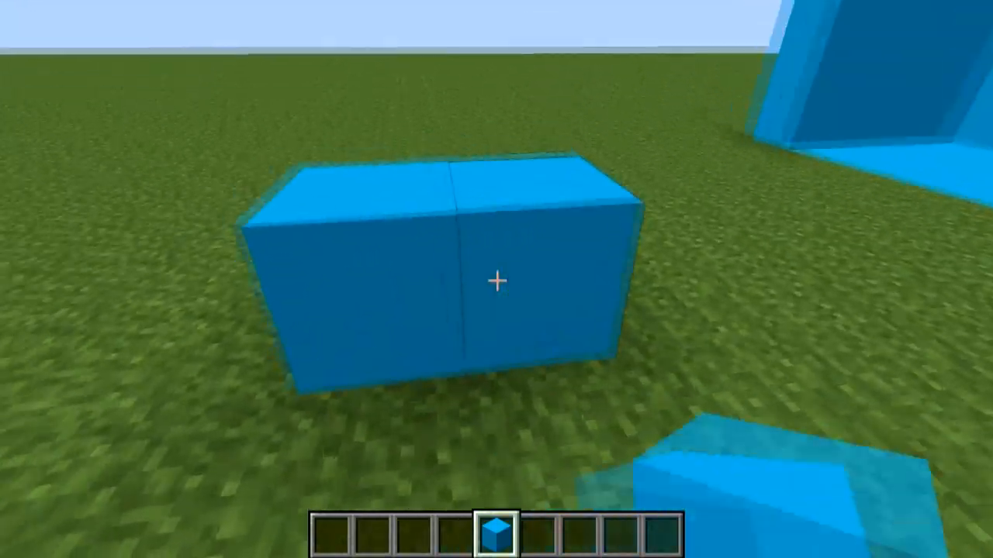
left_click(497, 281)
left_click(498, 280)
right_click(497, 281)
right_click(497, 281)
left_click(497, 281)
left_click(497, 281)
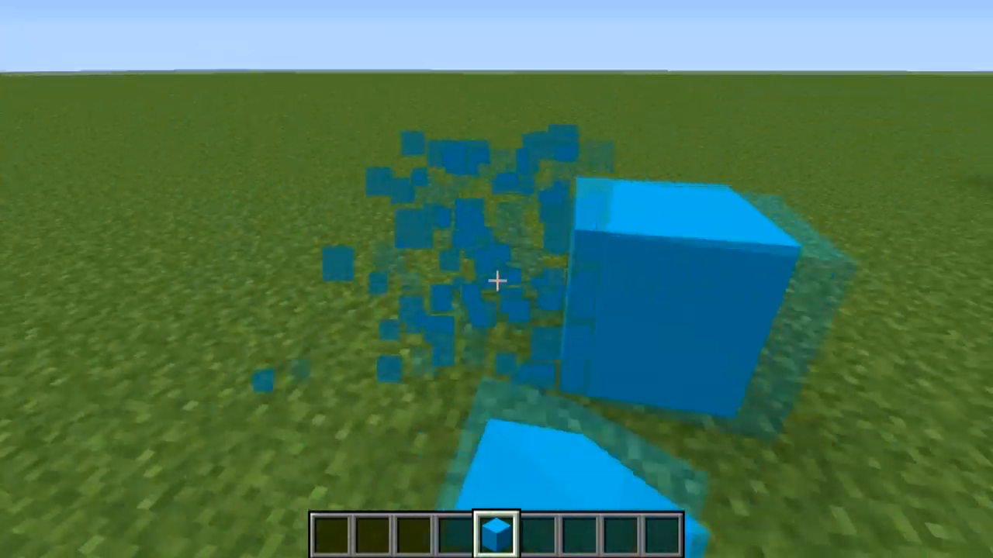
Step: Walk onto the floor of the blue set and face out toward the open grass
key("w")
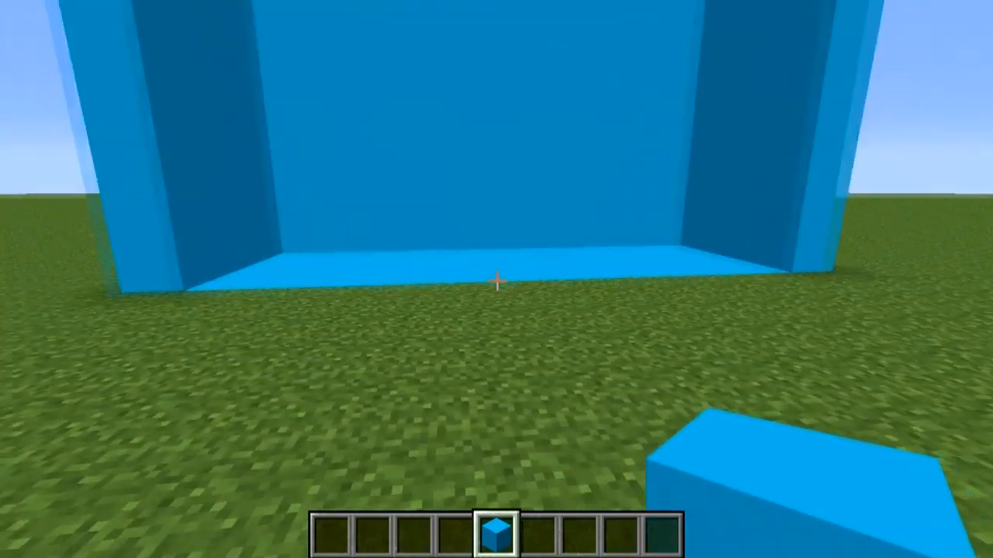
key("w")
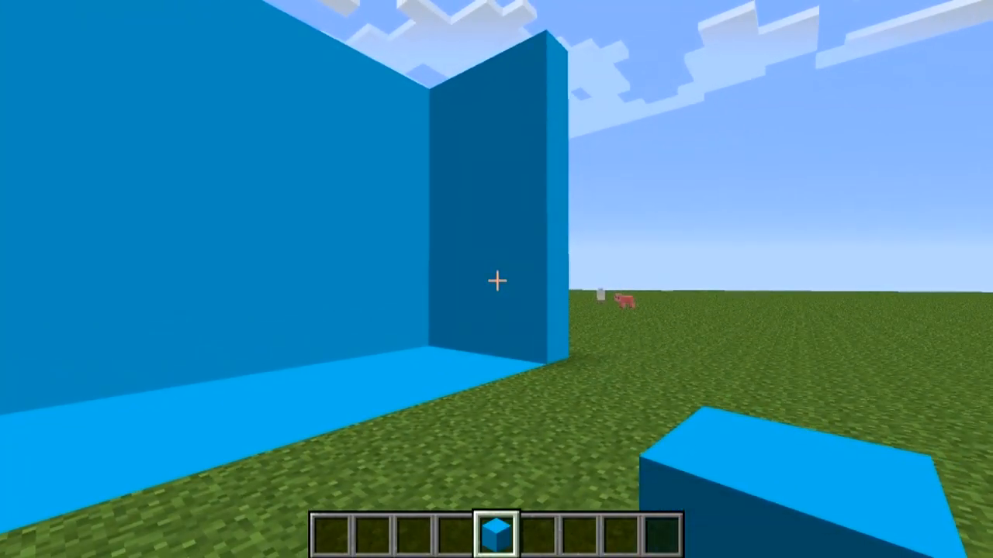
key("w")
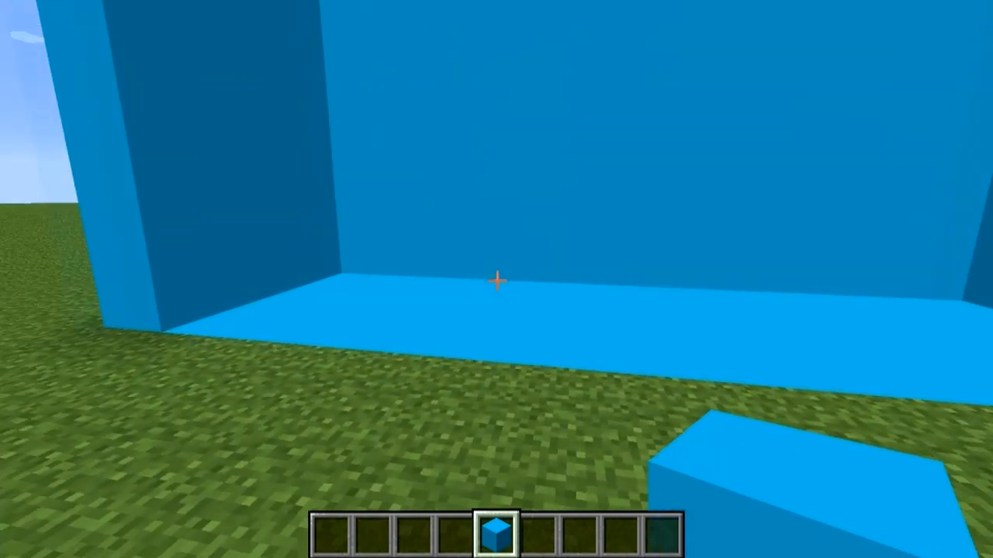
key("w")
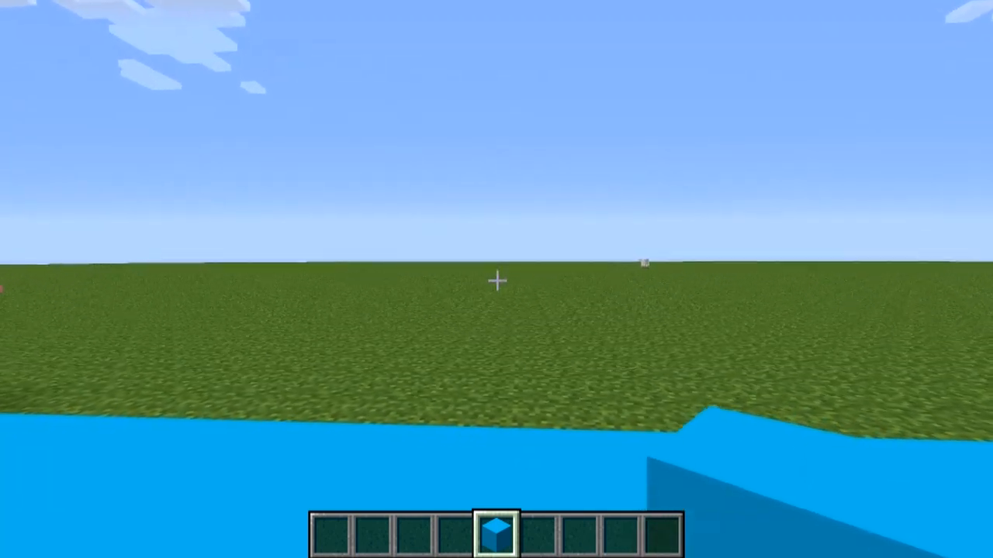
Step: Show the Combat items in the creative inventory
key("e")
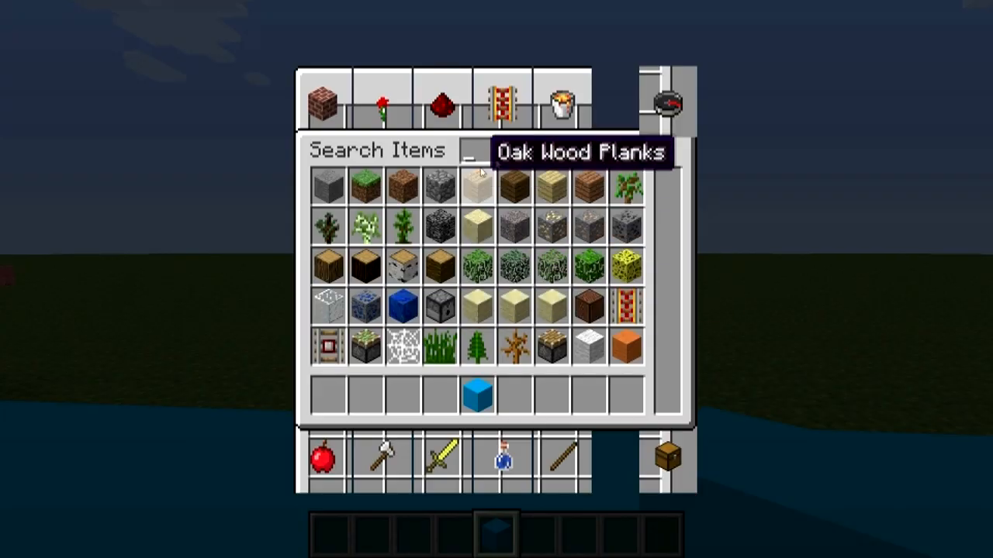
left_click(443, 461)
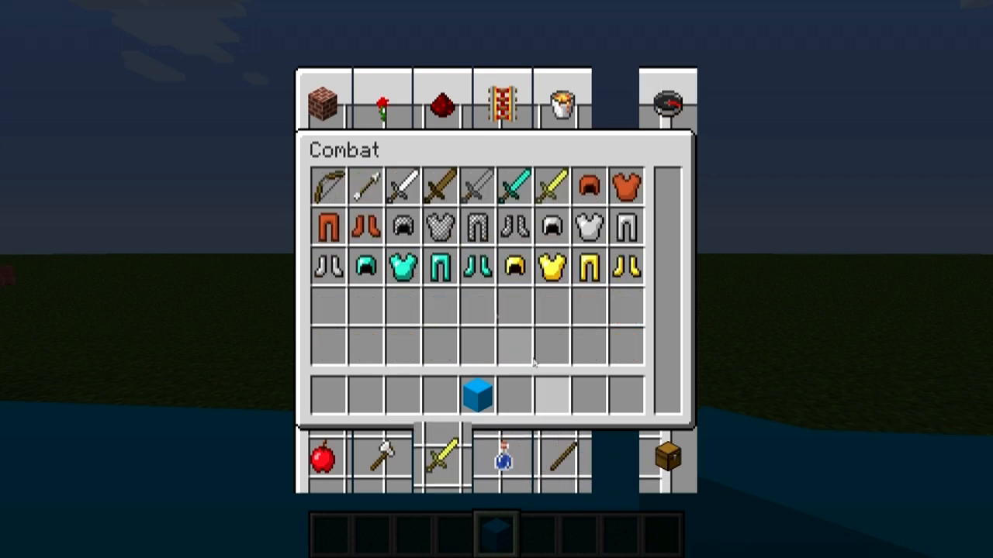
left_click(513, 188)
left_click(329, 396)
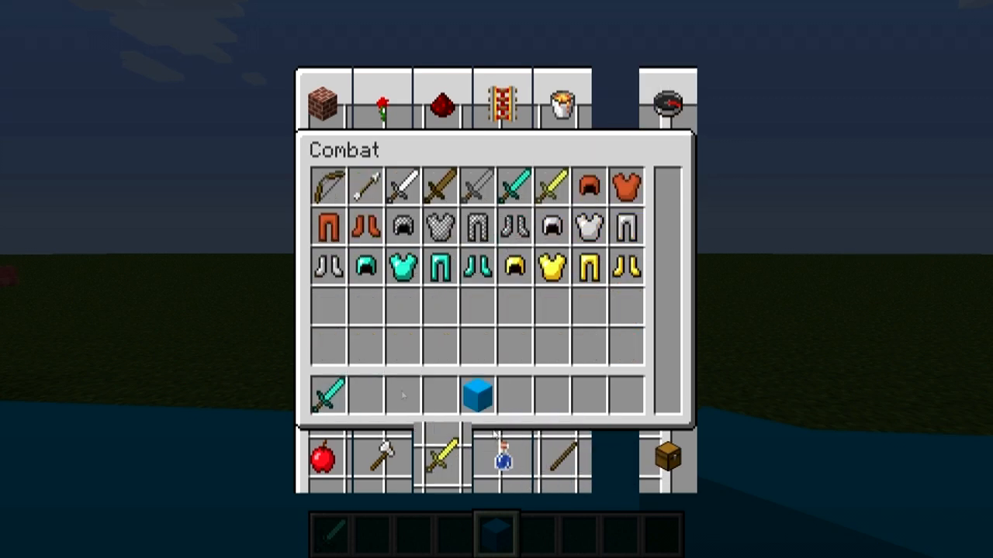
left_click(329, 394)
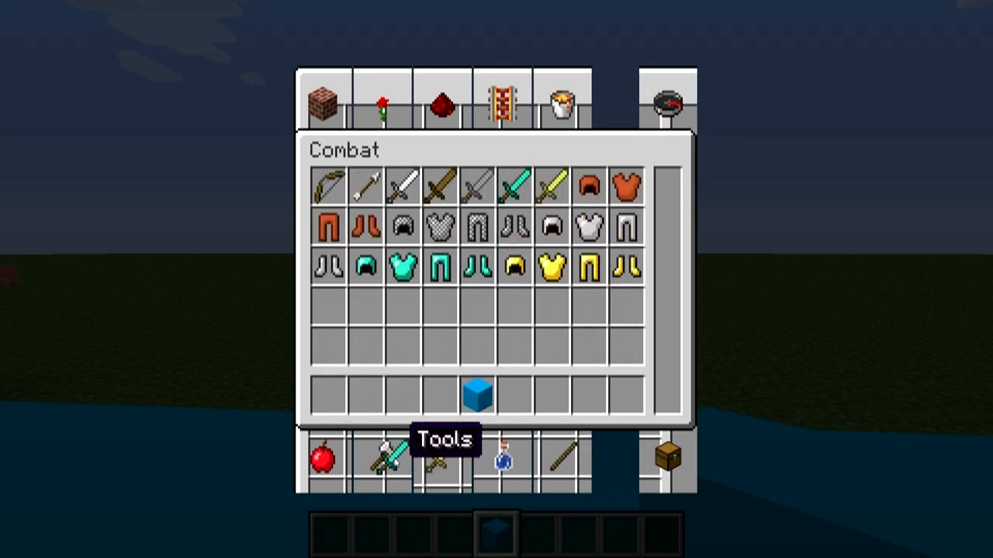
left_click(421, 321)
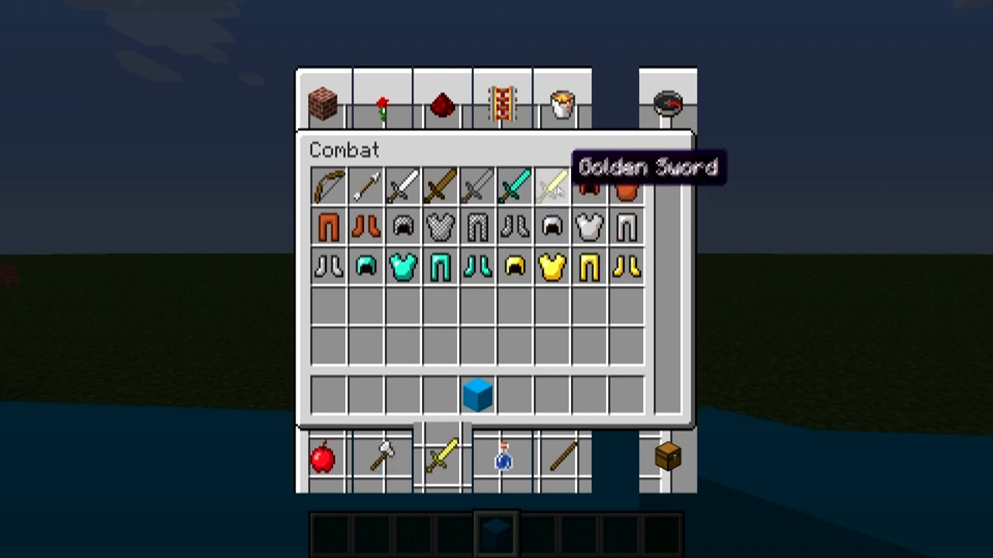
Step: Put the iron sword in the first hotbar slot and equip it
left_click(411, 187)
left_click(334, 392)
key("e")
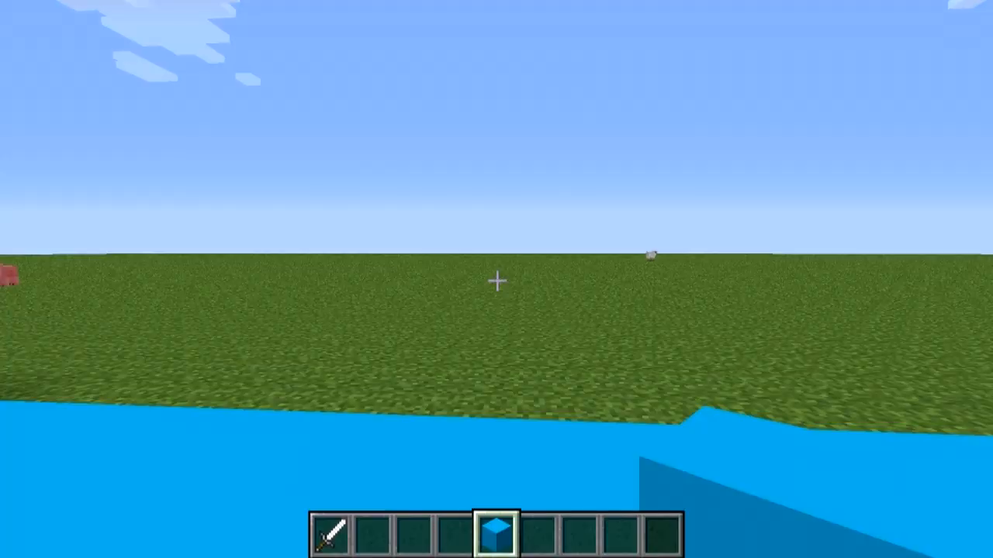
key("1")
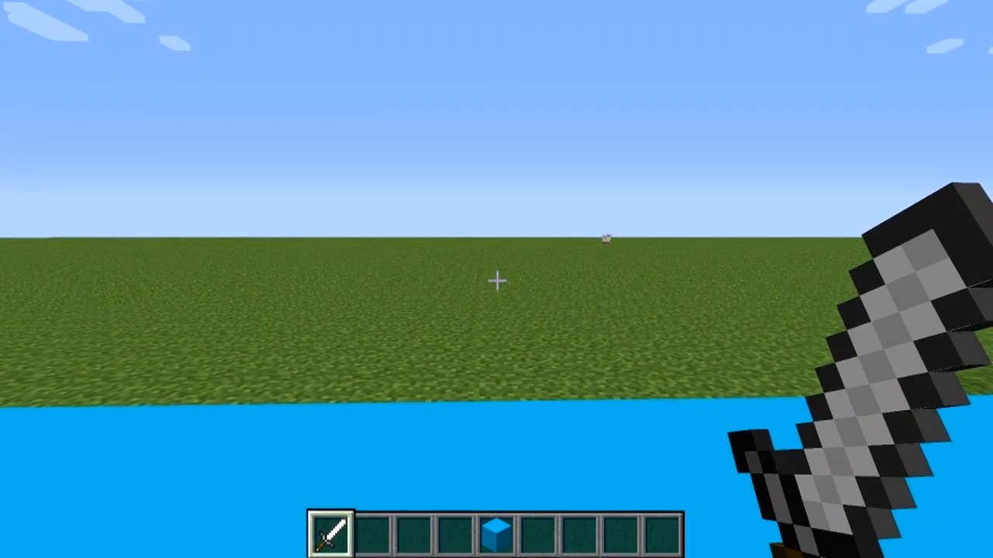
Step: Pose the character with the sword in front-facing third-person view and hide the game interface
key("F1")
key("F1")
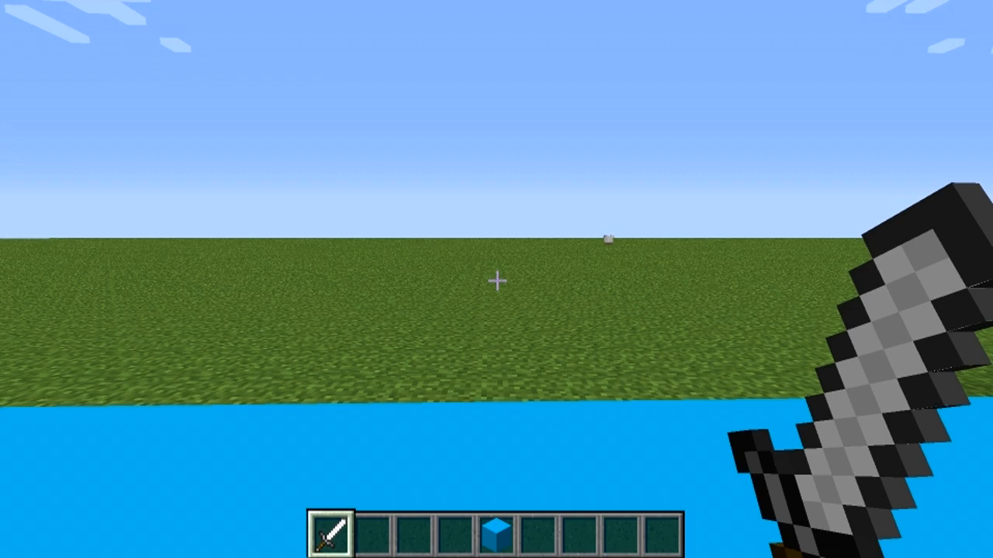
key("F5")
key("F5")
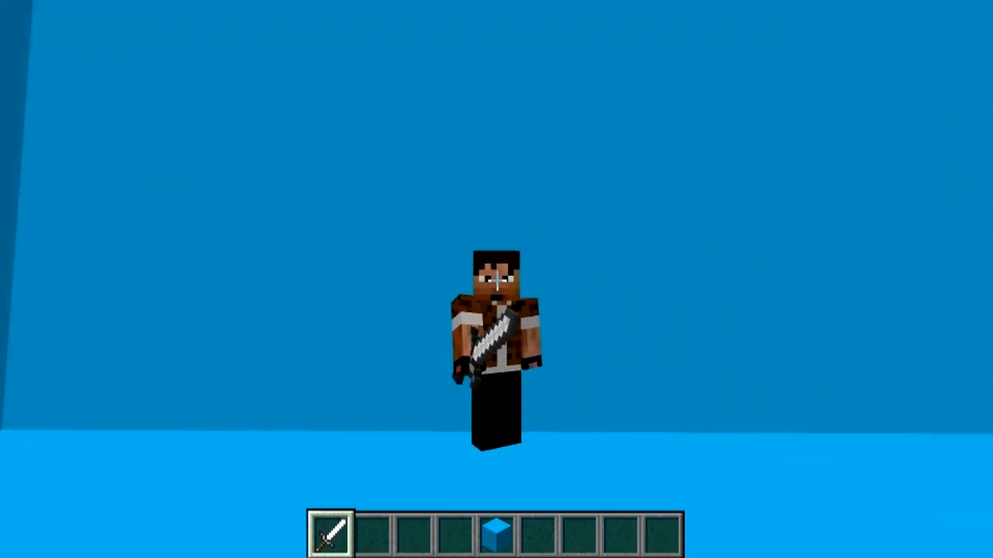
right_click(497, 280)
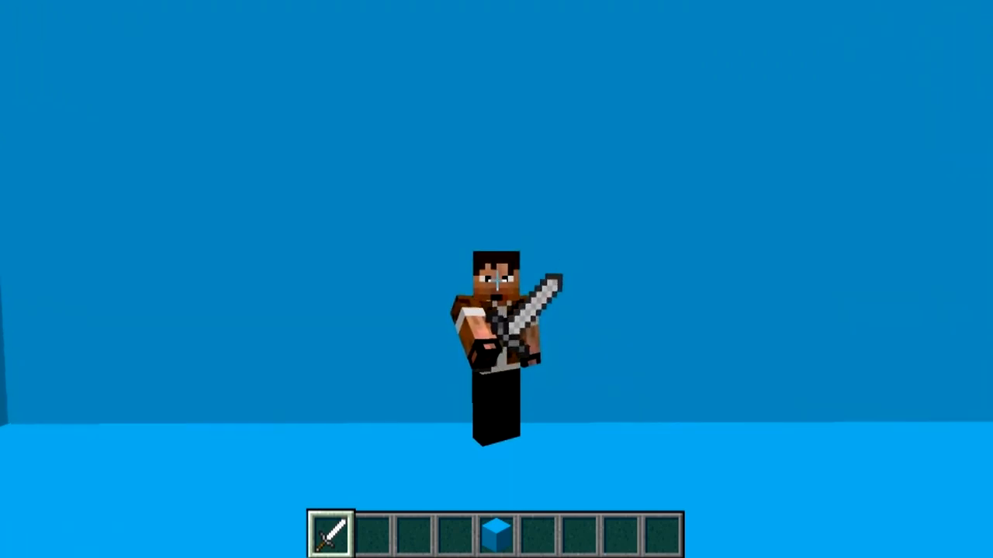
key("F1")
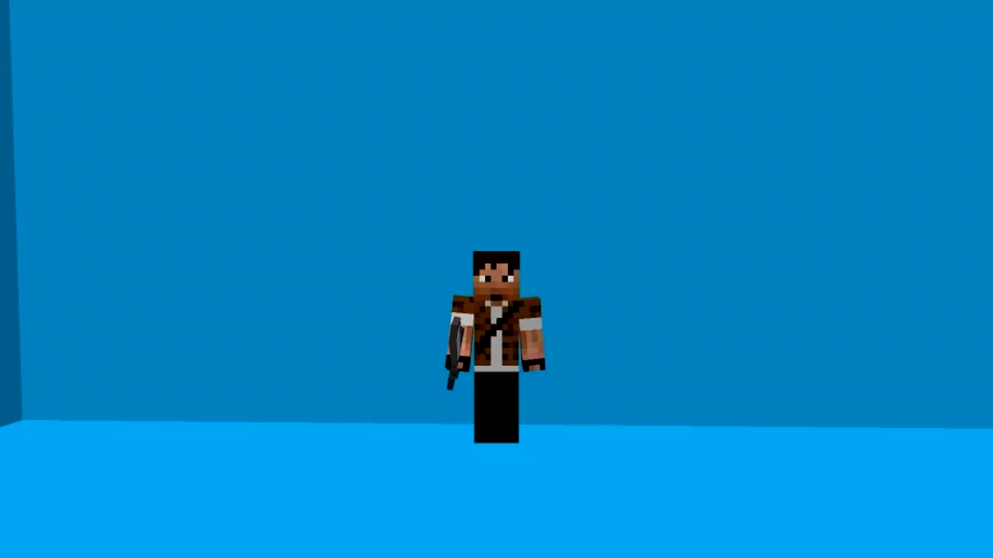
Step: Save and leave the world, and quit the game
key("Escape")
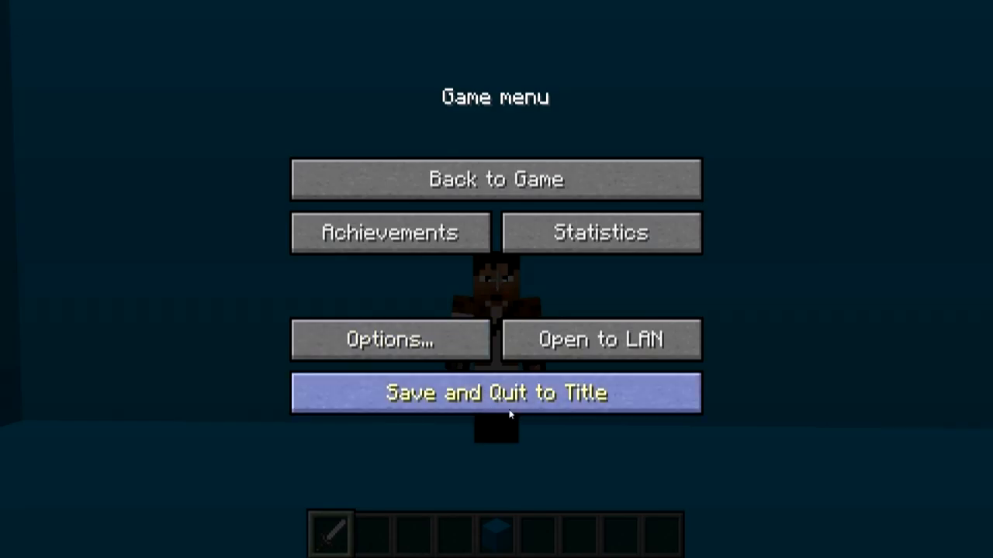
left_click(507, 408)
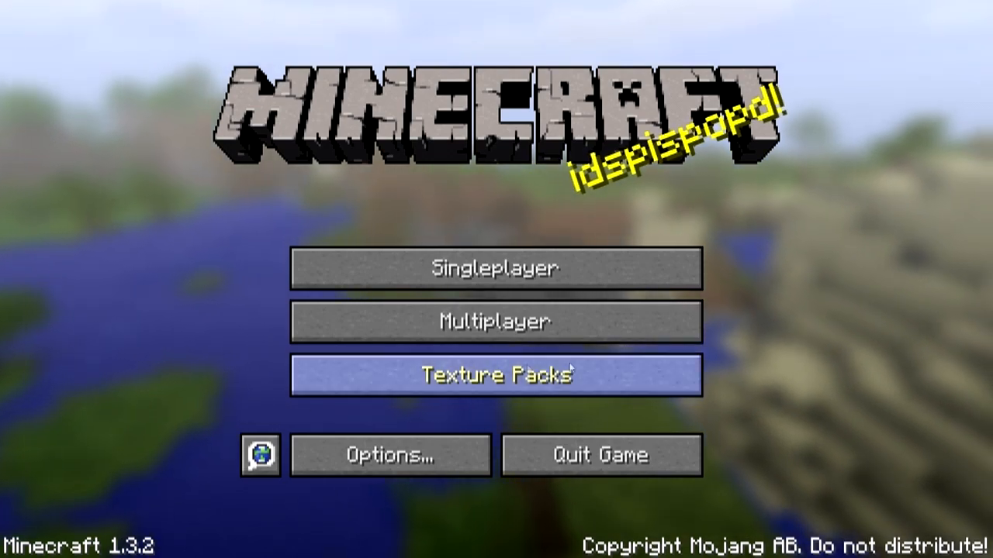
left_click(604, 472)
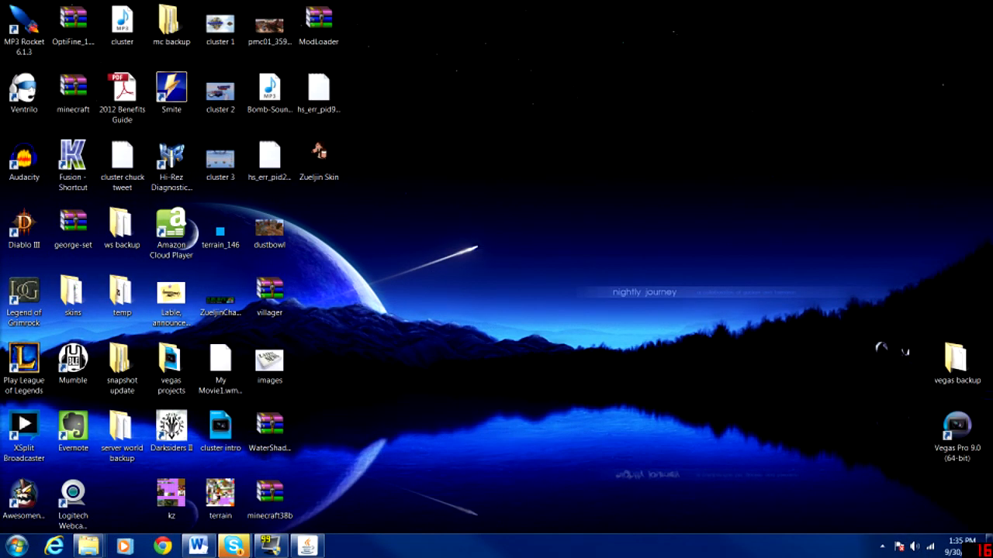
Step: Launch Vegas Pro 9.0 and add the recorded Minecraft gameplay video to the start of the empty timeline
double_click(955, 431)
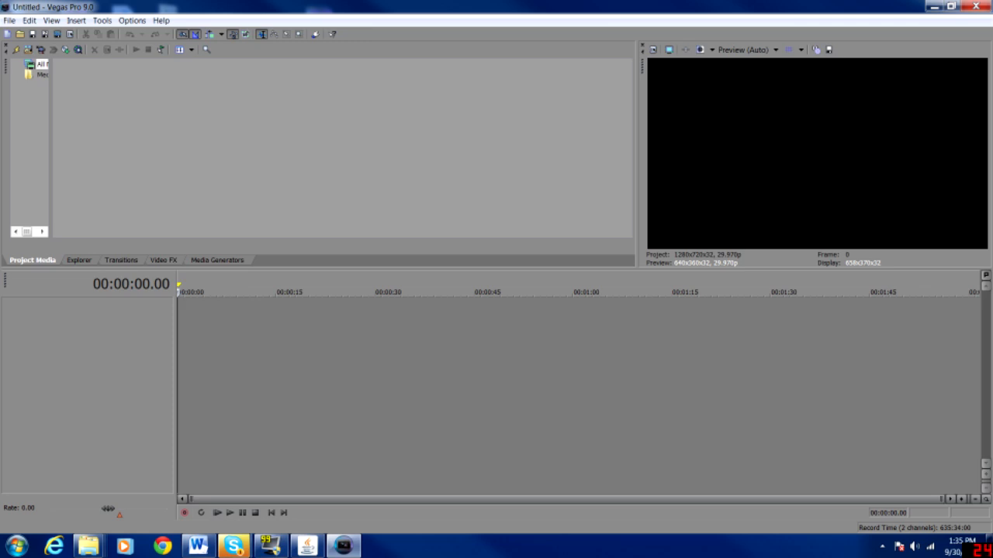
left_click_drag(344, 546, 203, 332)
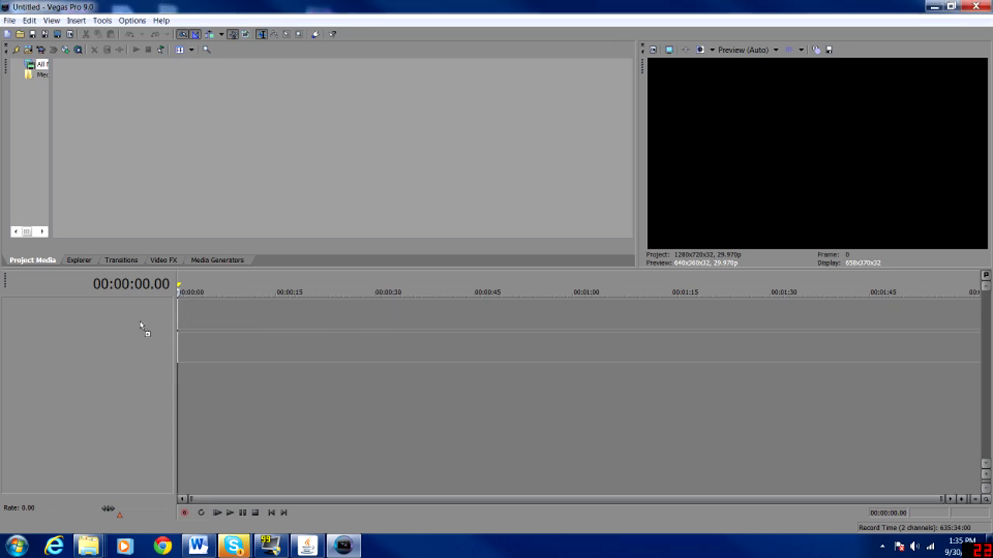
left_click_drag(128, 330, 128, 331)
Step: Scrub through the gameplay clip to find where the character first appears facing the camera in front of the blue wall
left_click(401, 403)
left_click(465, 419)
left_click(576, 420)
left_click(504, 426)
left_click(598, 415)
left_click(685, 407)
left_click(746, 405)
left_click(784, 405)
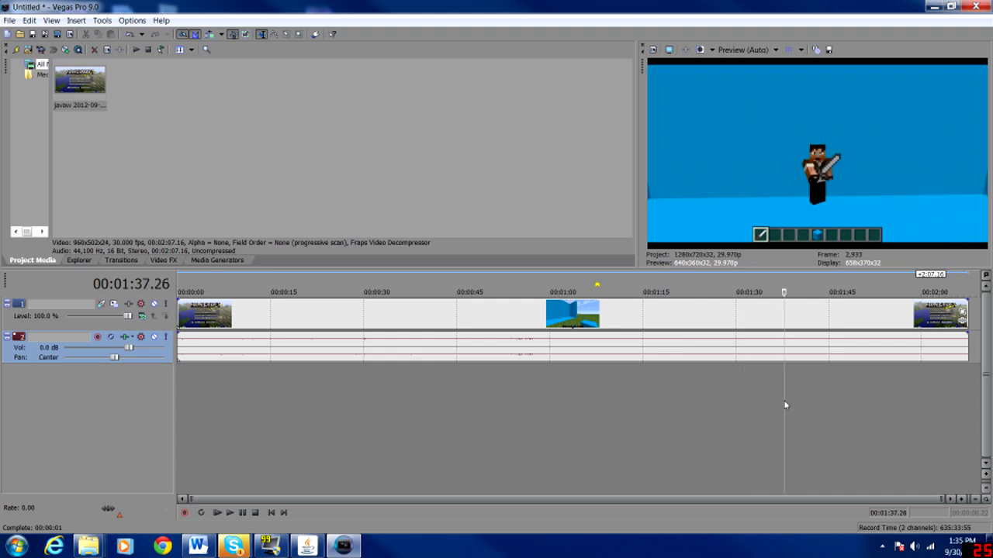
left_click(769, 406)
left_click(759, 408)
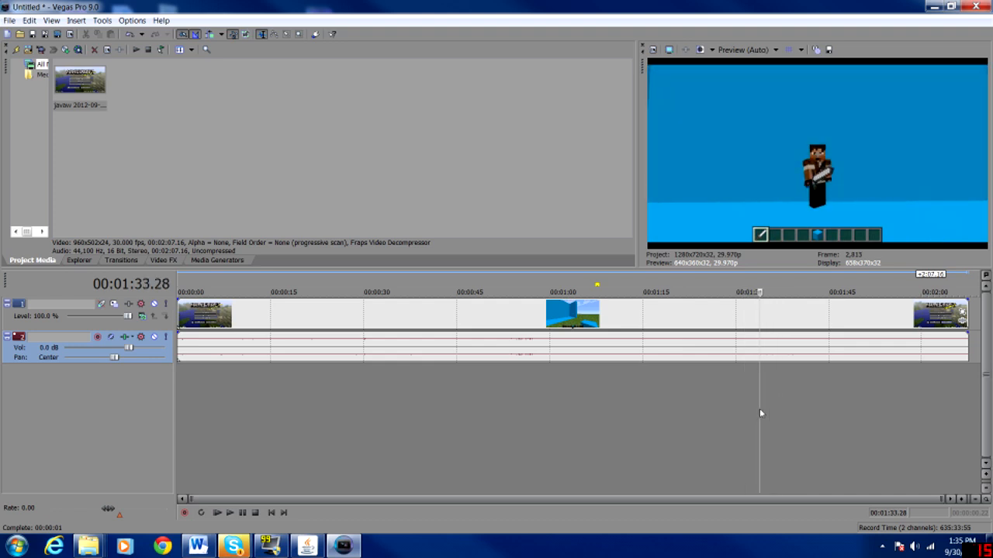
left_click(745, 414)
left_click(773, 414)
left_click(774, 411)
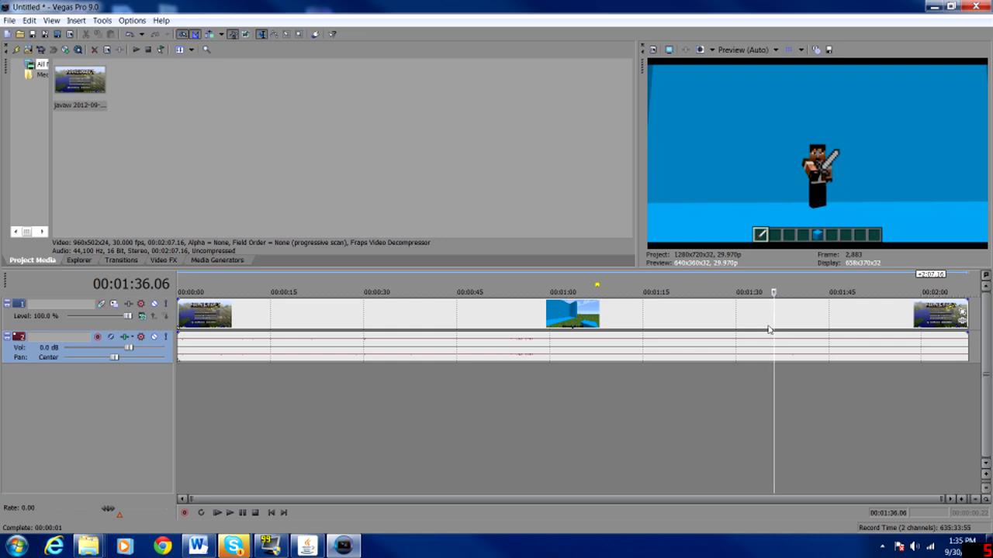
Step: Split the clip at 00:01:33.21, delete the part before it, and move the remaining clip to the start of the timeline
left_click(768, 330)
left_click(761, 330)
left_click(758, 330)
left_click(752, 330)
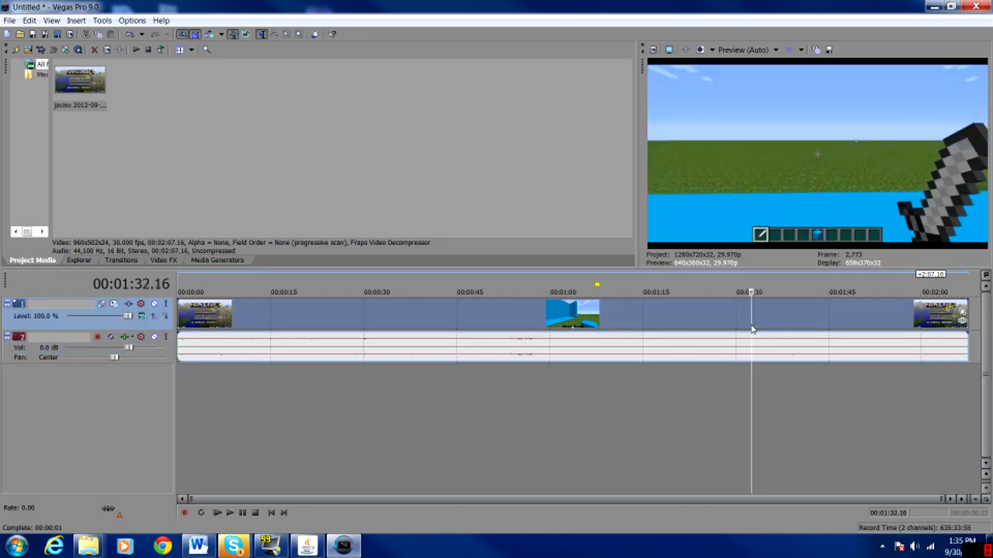
left_click(755, 330)
left_click(758, 329)
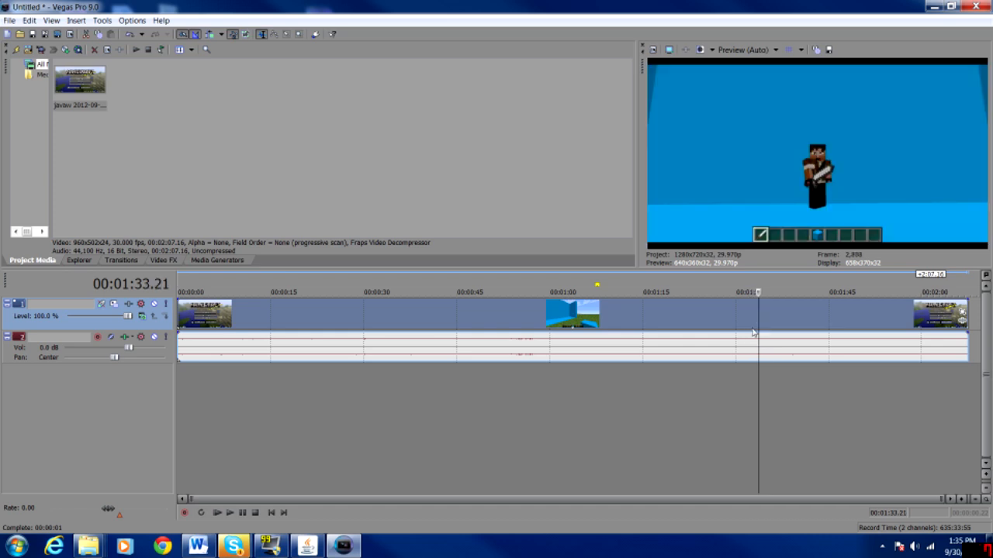
key("s")
left_click(602, 321)
double_click(602, 322)
key("Delete")
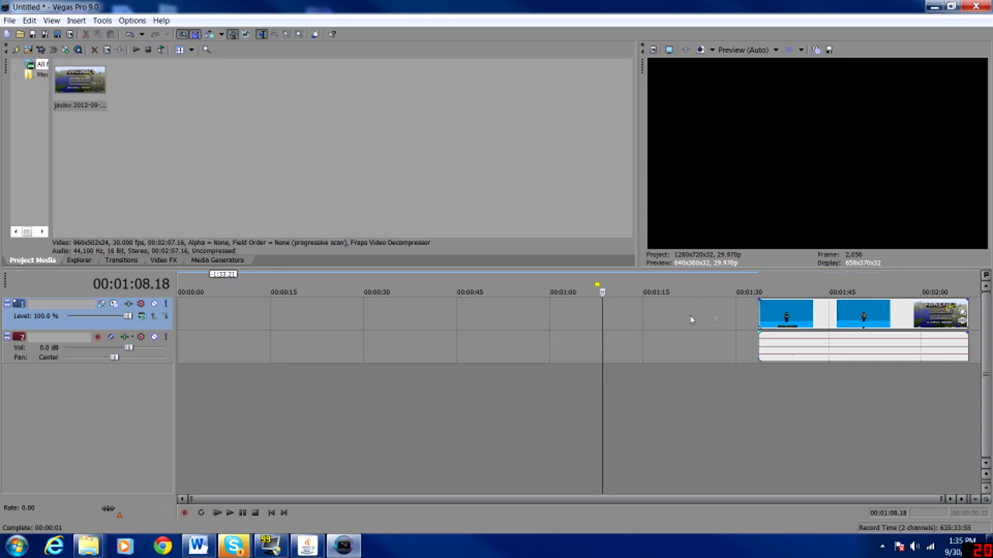
left_click_drag(848, 327, 203, 326)
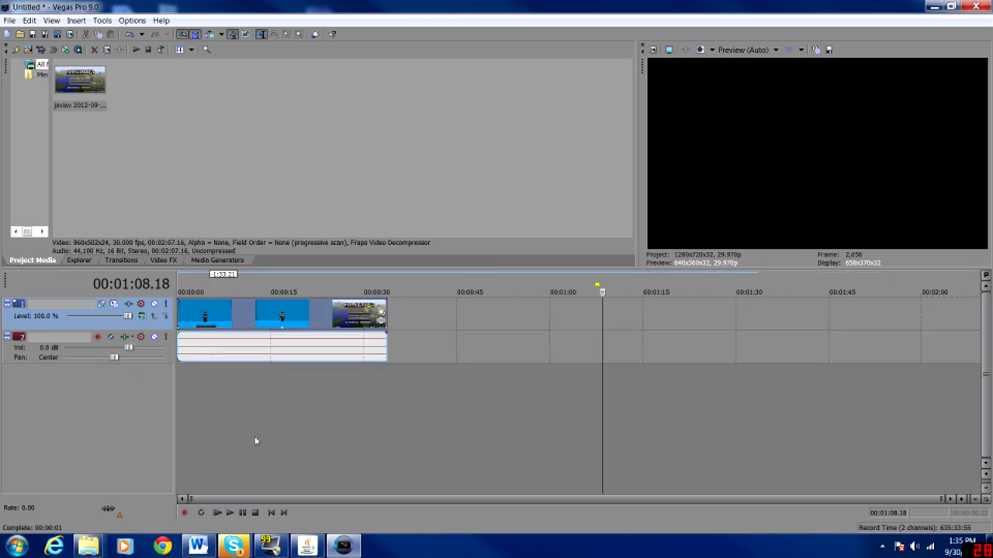
Step: Disable resampling and turn off Maintain Aspect Ratio for the gameplay video clip
left_click(225, 434)
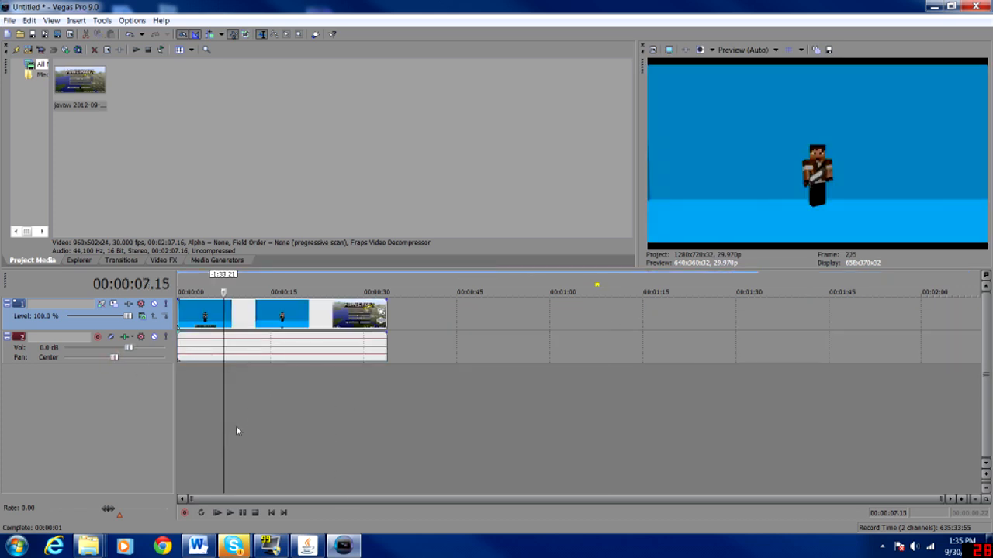
right_click(245, 314)
mouse_move(313, 455)
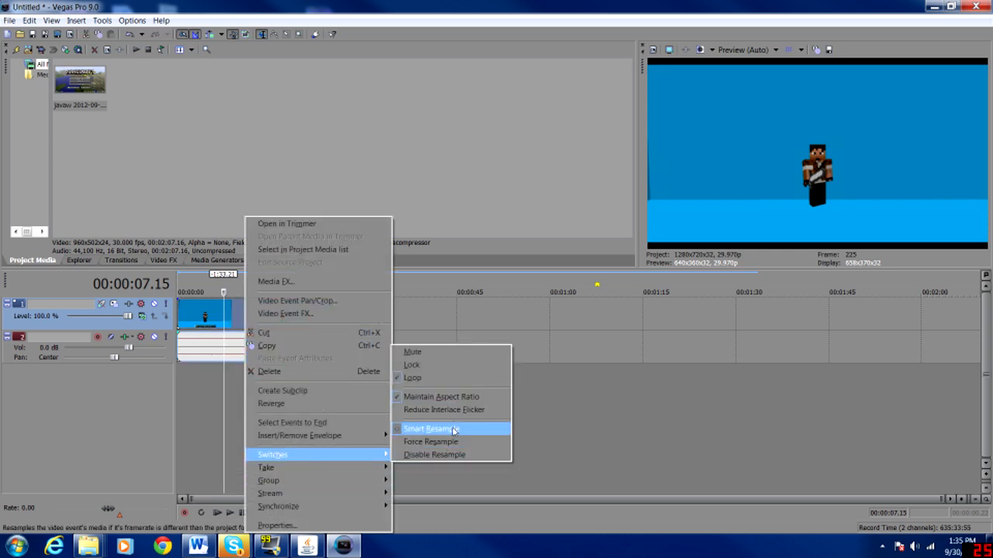
left_click(457, 456)
right_click(326, 318)
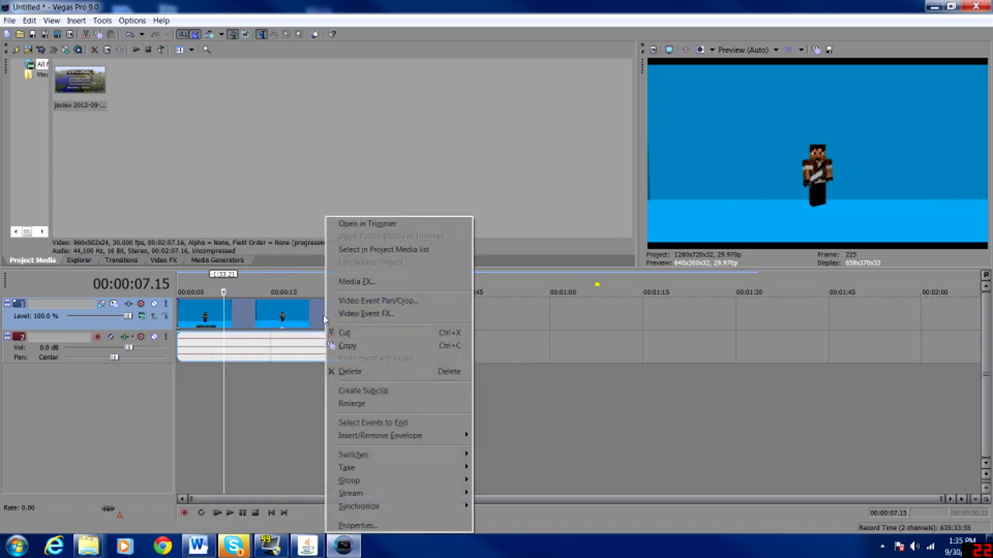
mouse_move(359, 455)
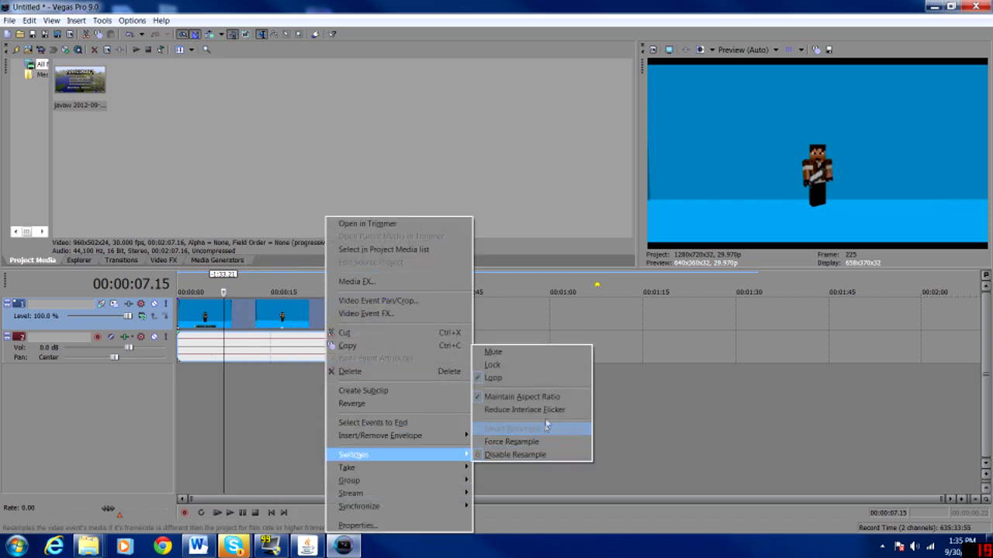
left_click(516, 397)
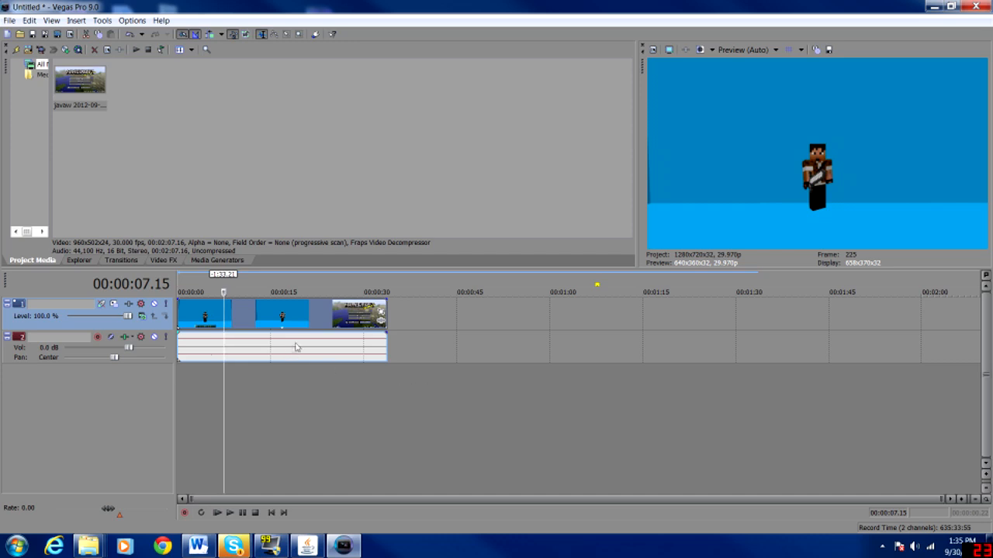
right_click(312, 326)
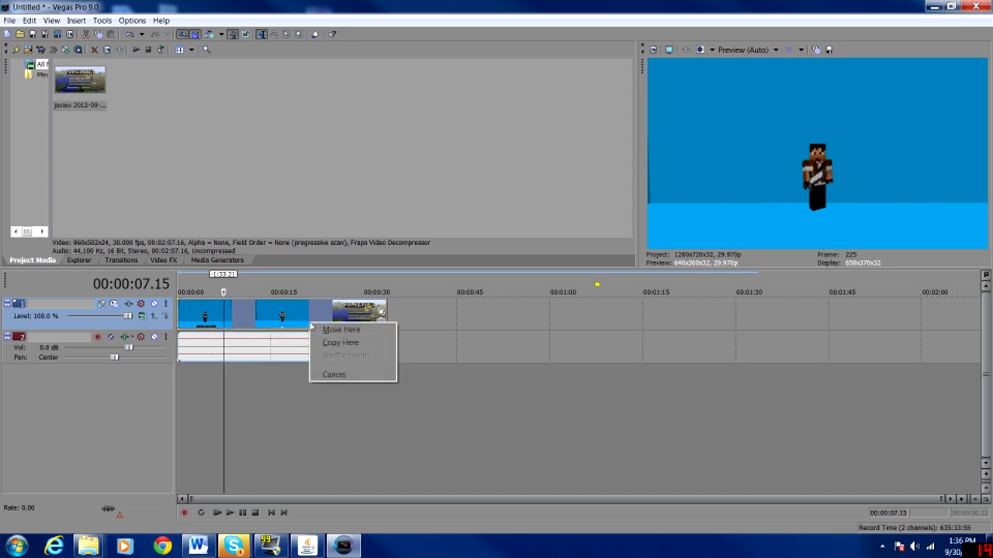
left_click(348, 344)
Step: Add the Sony Chroma Keyer effect to the gameplay video clip
left_click(259, 379)
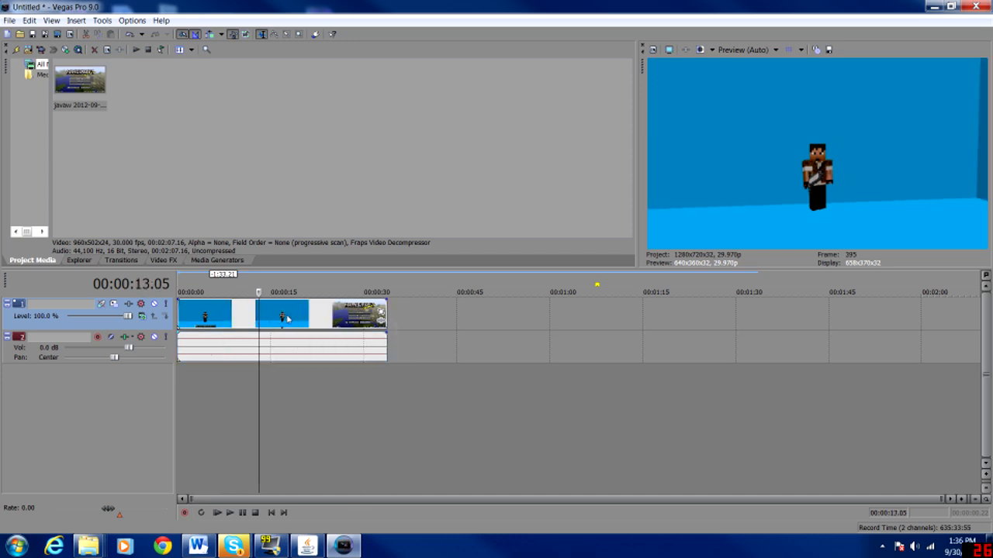
left_click(162, 260)
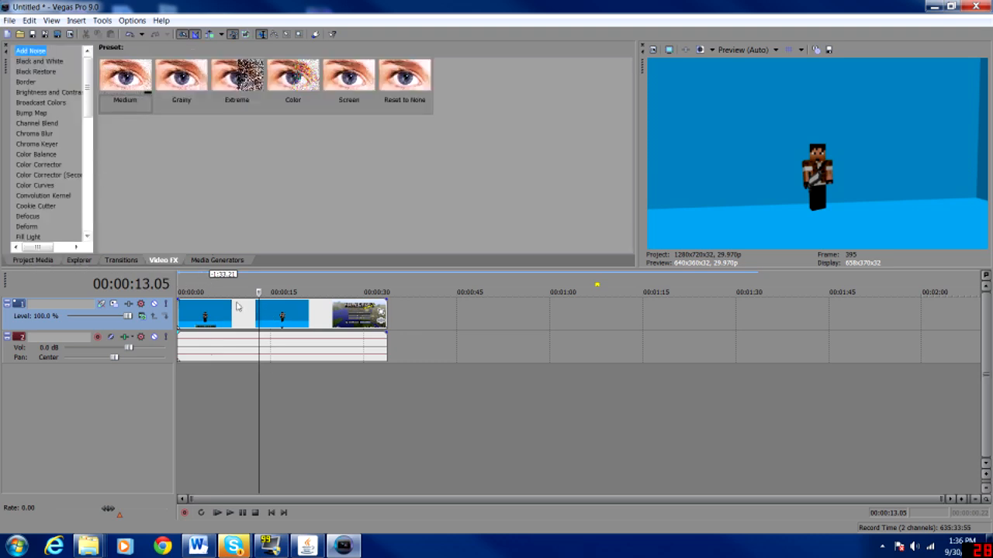
left_click(381, 320)
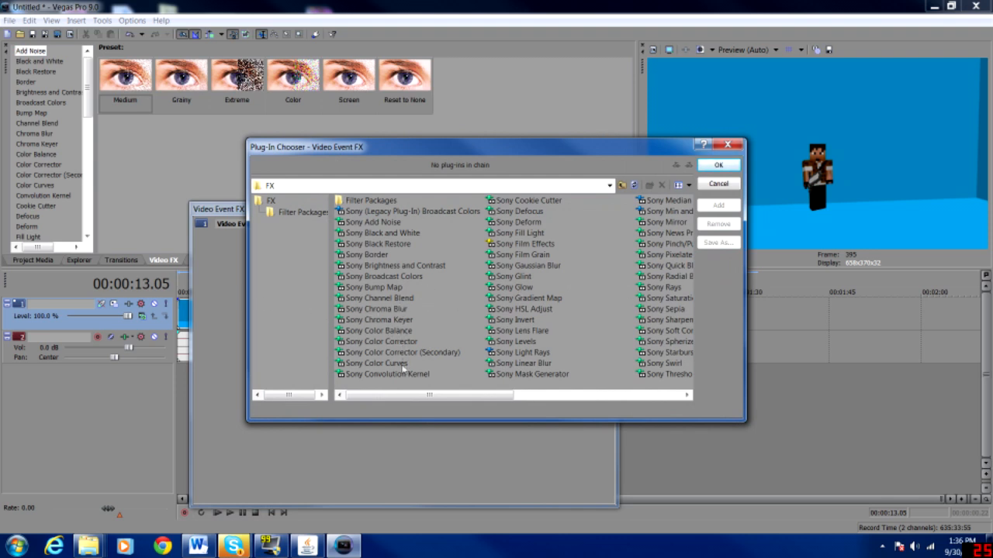
left_click(406, 320)
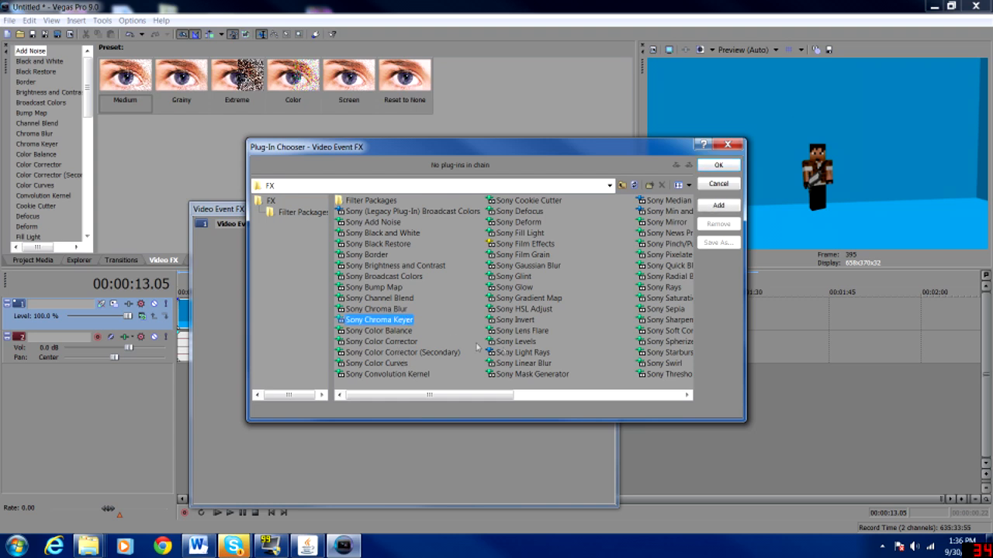
left_click(719, 165)
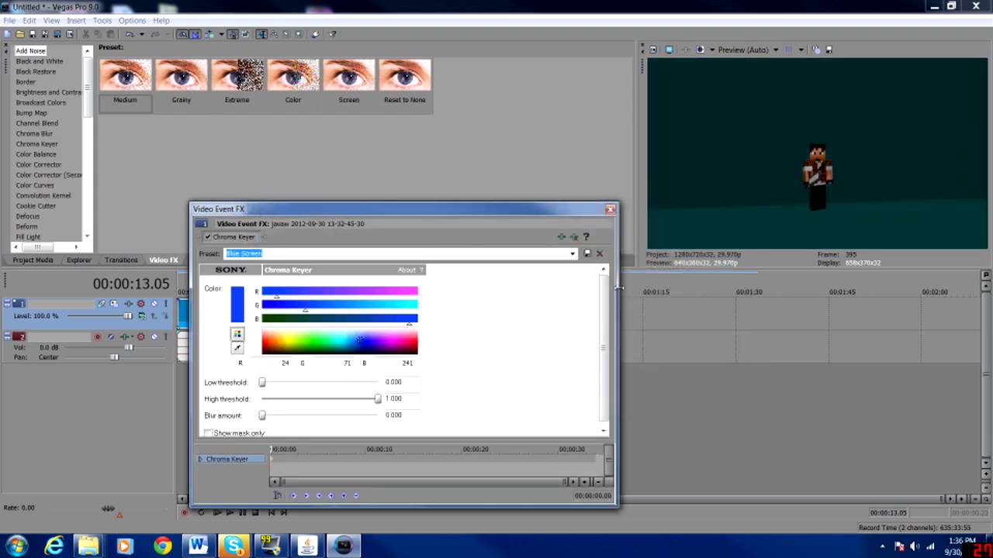
Step: Set the Chroma Keyer's low threshold to about 0.424 and high threshold to about 0.754, and close the effect settings
mouse_move(380, 402)
left_mouse_down()
mouse_move(344, 400)
mouse_move(395, 399)
left_mouse_up()
left_click_drag(265, 384, 301, 381)
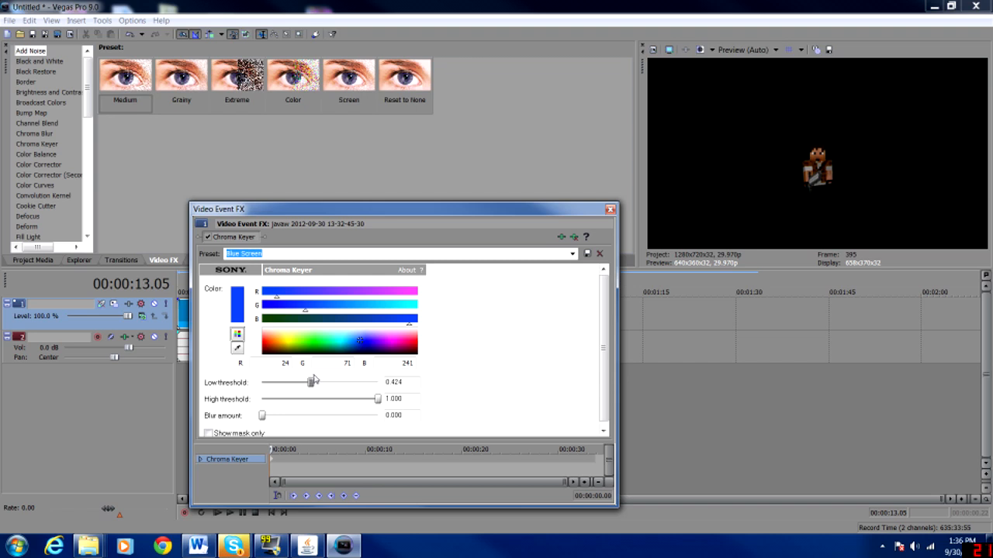
left_click_drag(379, 405, 332, 394)
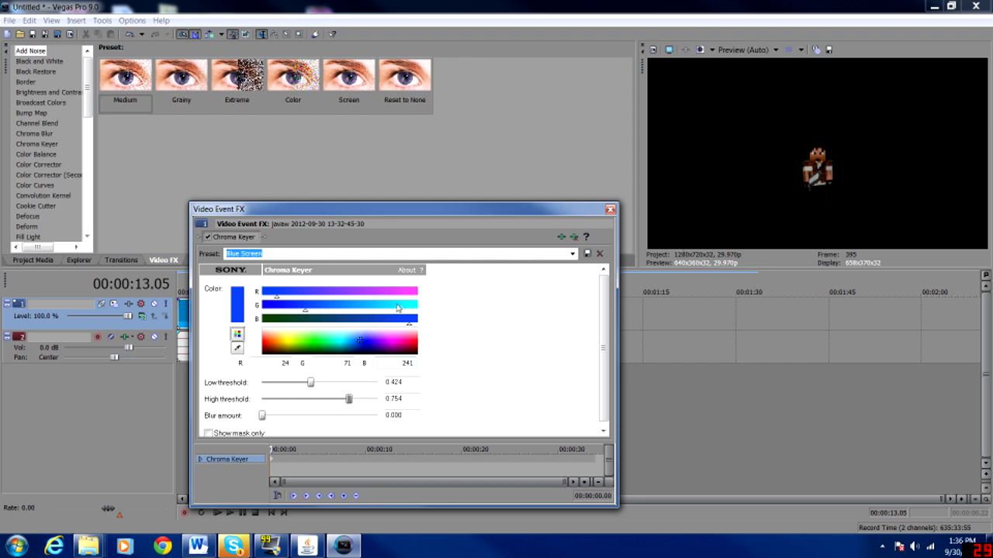
mouse_move(335, 381)
left_mouse_down()
mouse_move(366, 382)
mouse_move(340, 382)
left_mouse_up()
left_click(611, 210)
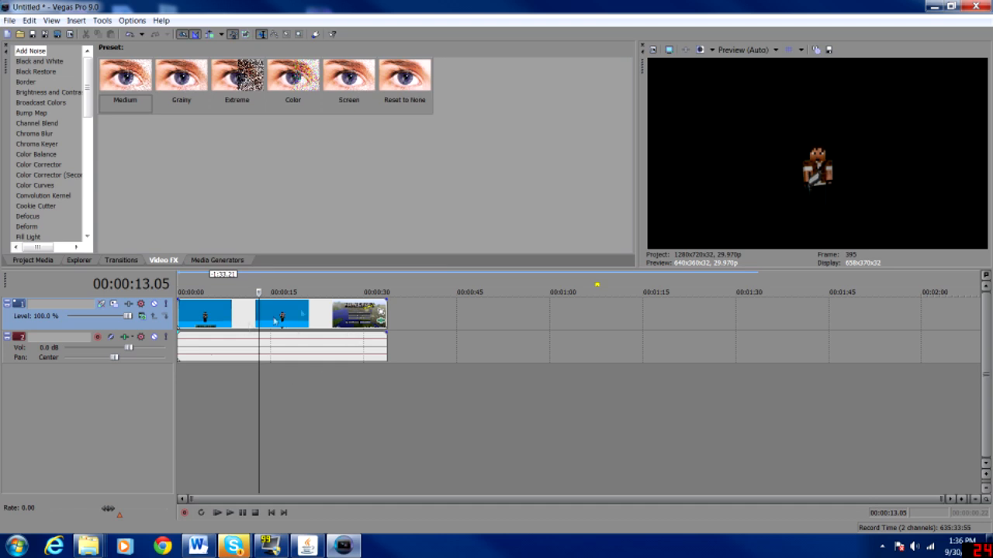
Step: Split the keyed clip at 00:00:12.25 and delete the part before it
left_click(212, 392)
left_click(257, 412)
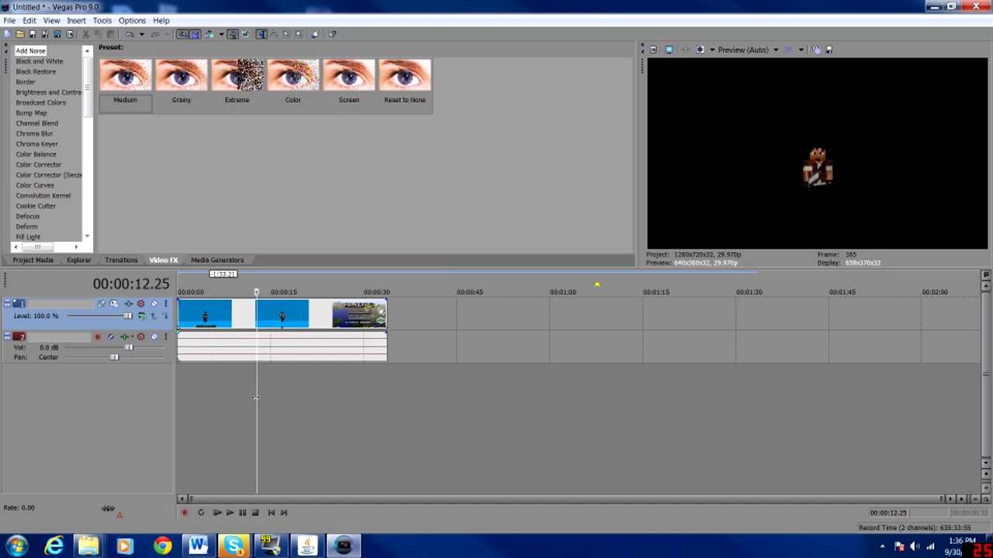
left_click(238, 341)
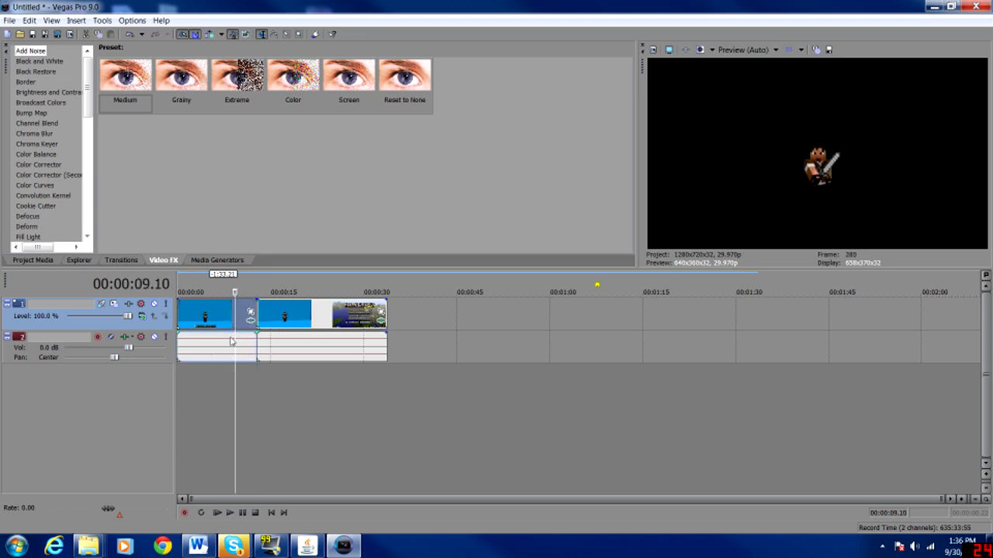
key("Delete")
Step: Split the clip at 00:00:24.18, delete the part after it, and move the remaining clip to the start of the timeline
left_click(290, 384)
left_click(309, 390)
left_click(321, 390)
left_click(325, 390)
left_click(329, 391)
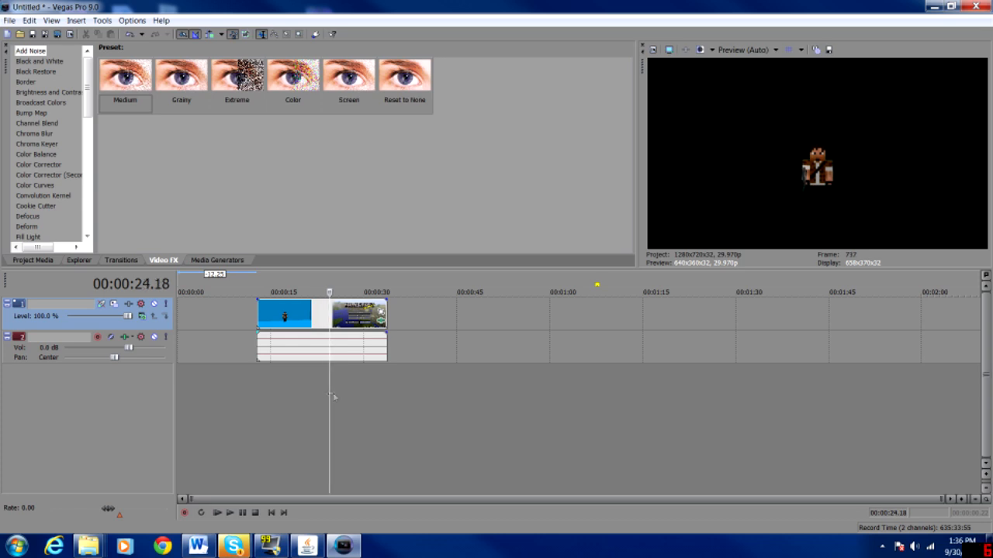
key("ctrl+v")
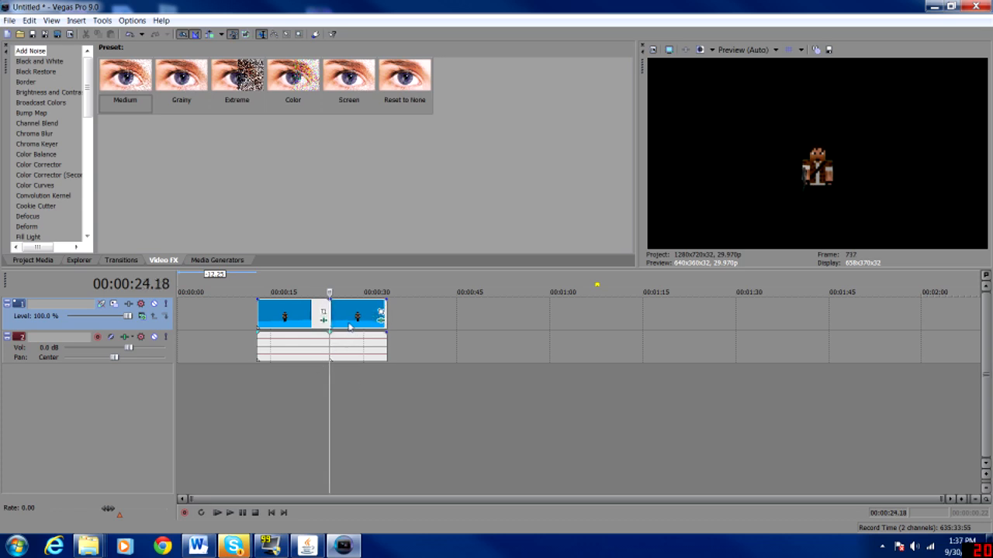
left_click(347, 402)
key("Delete")
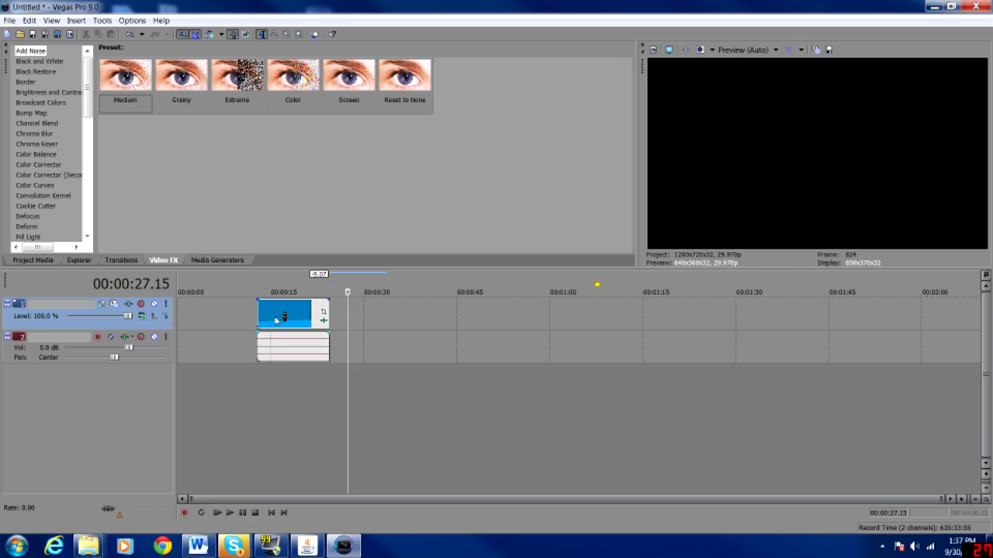
left_click_drag(285, 318, 171, 322)
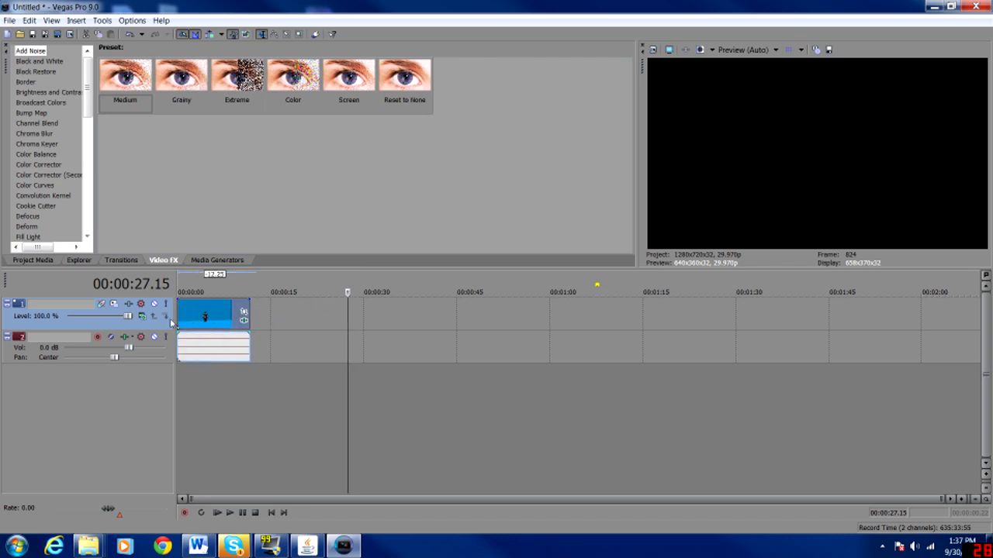
left_click(42, 263)
left_click_drag(87, 80, 211, 419)
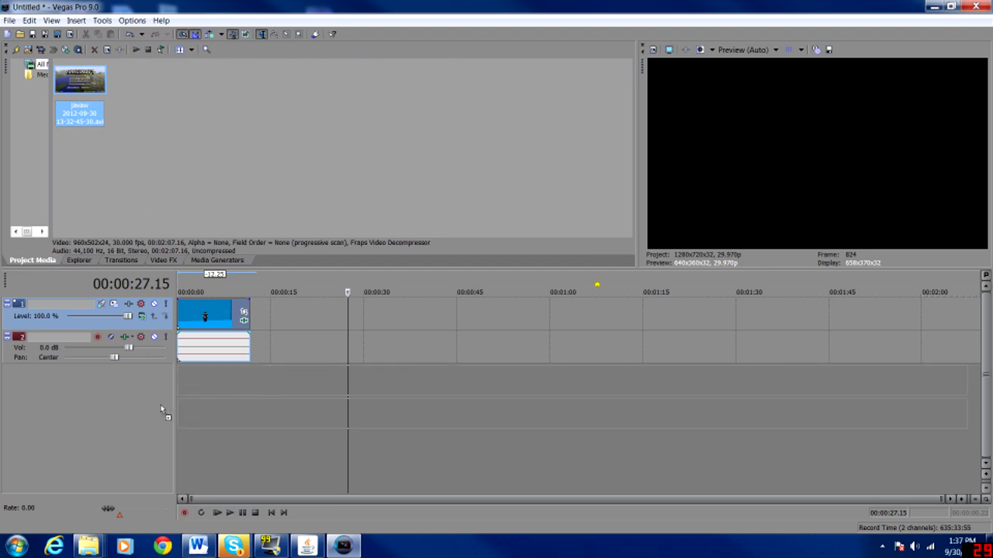
left_click_drag(156, 406, 49, 92)
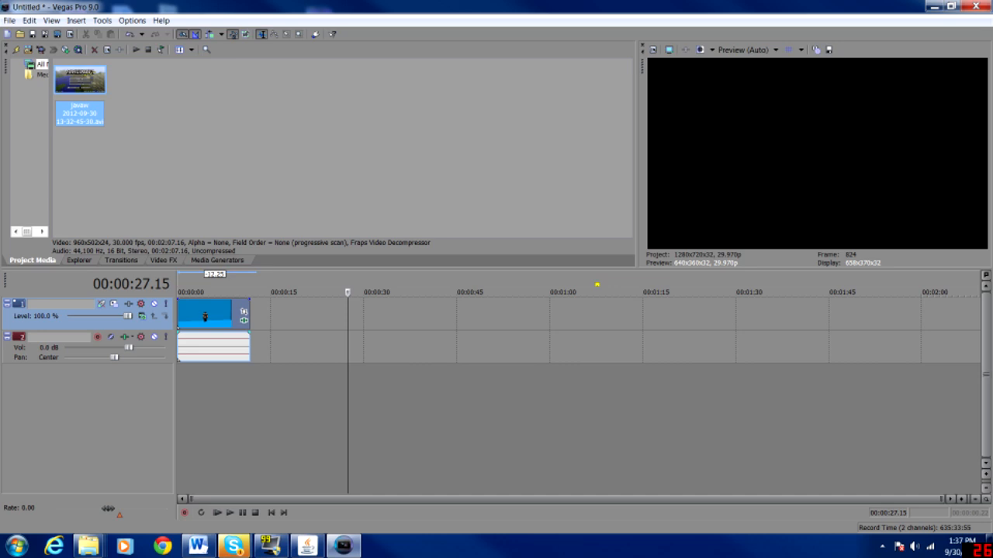
Step: Add the dark landscape gameplay video at the start of the timeline, on new tracks beneath the character clip
left_click_drag(80, 81, 253, 407)
left_click_drag(170, 410, 172, 412)
left_click(188, 456)
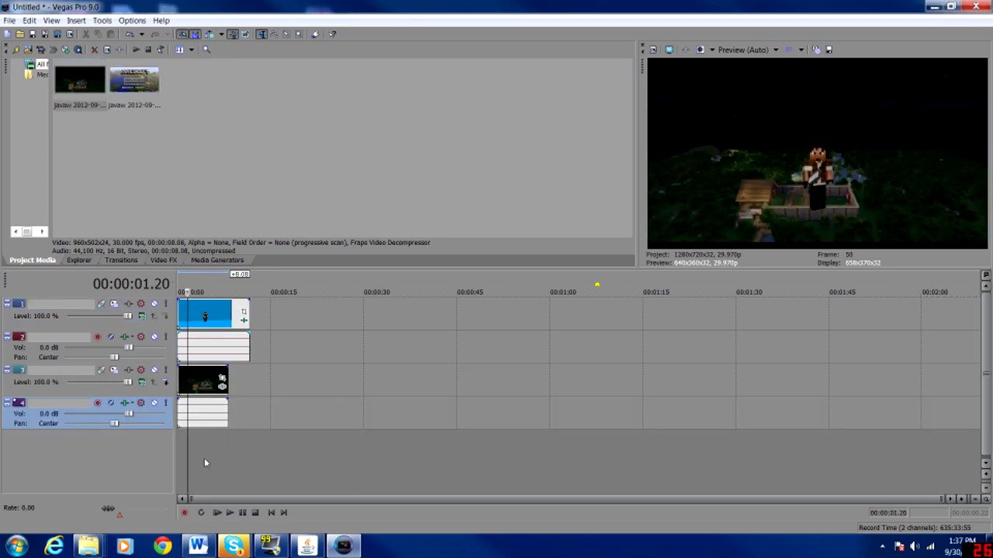
Step: Lengthen the background clip to span about 31 seconds from the timeline start, and move the character clip to 00:00:19.11 above its end
left_click_drag(207, 388, 351, 391)
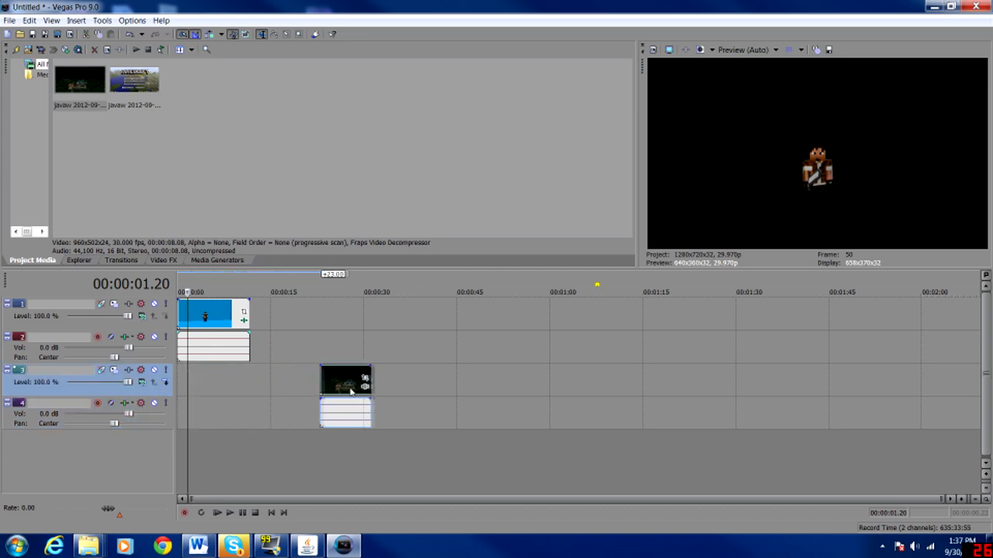
left_click(335, 470)
left_click(346, 470)
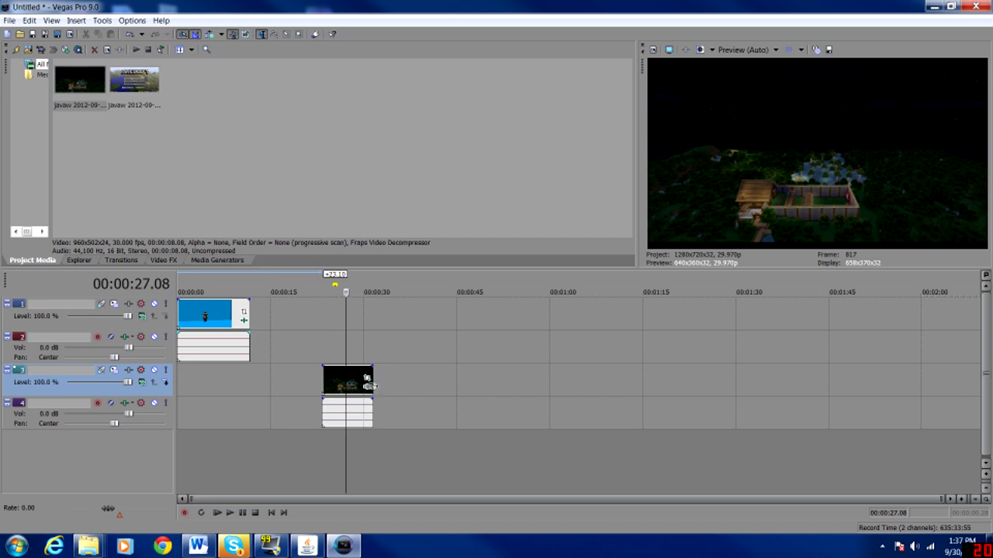
left_click_drag(371, 386, 514, 385)
left_click_drag(383, 386, 228, 395)
left_click_drag(224, 316, 344, 316)
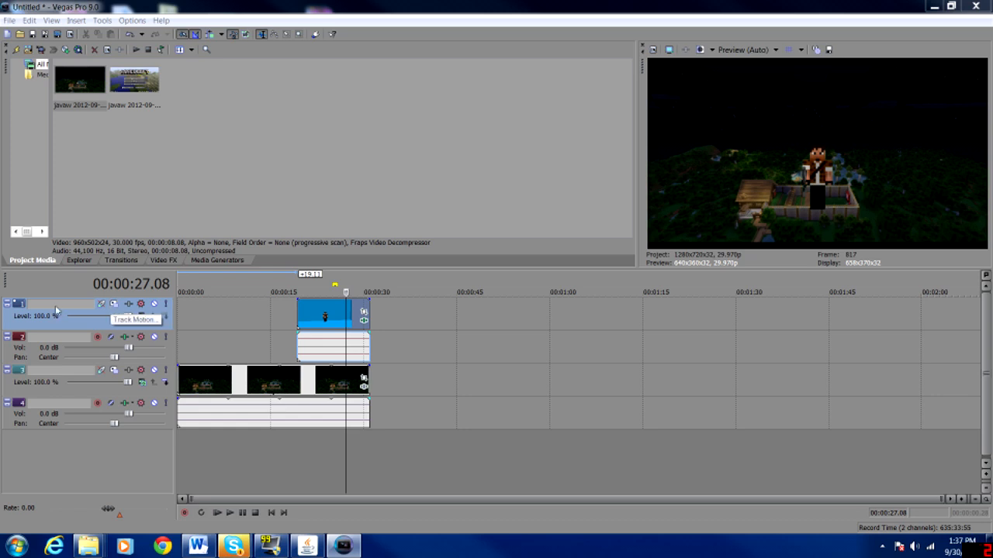
Step: Use Track Motion on the character's video track to reposition the character in the upper-right corner of the frame
left_click(101, 304)
left_click_drag(492, 44, 443, 49)
left_click_drag(402, 232, 544, 149)
mouse_move(213, 332)
left_mouse_down()
mouse_move(35, 463)
mouse_move(204, 339)
mouse_move(239, 326)
mouse_move(226, 334)
left_mouse_up()
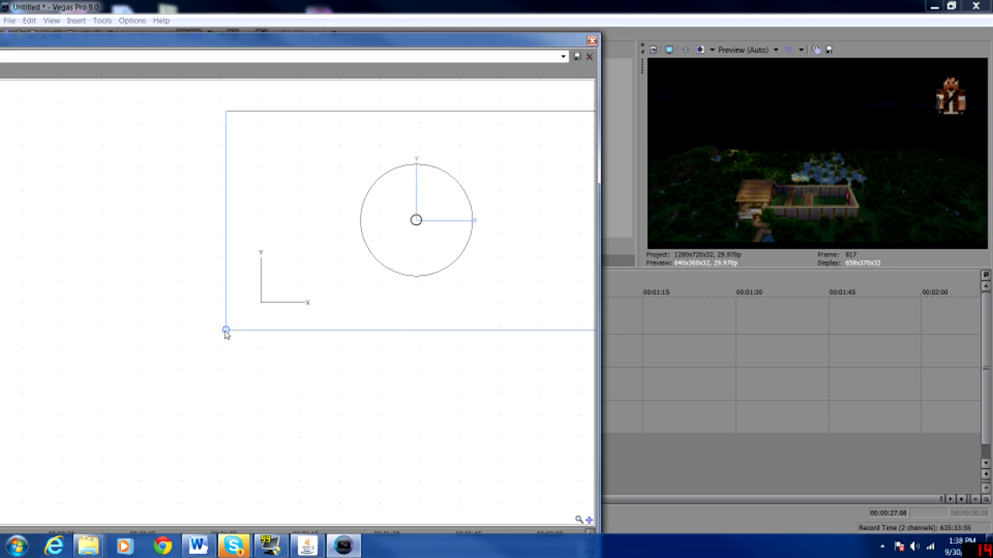
left_click(591, 41)
Step: Apply the Push Left transition to the start of the character clip and close its settings
left_click(288, 464)
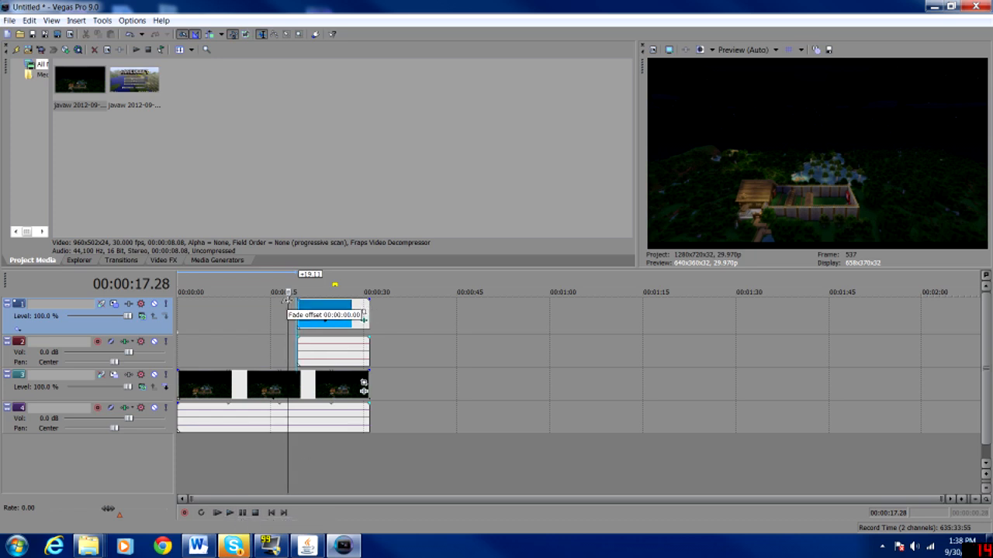
left_click(130, 261)
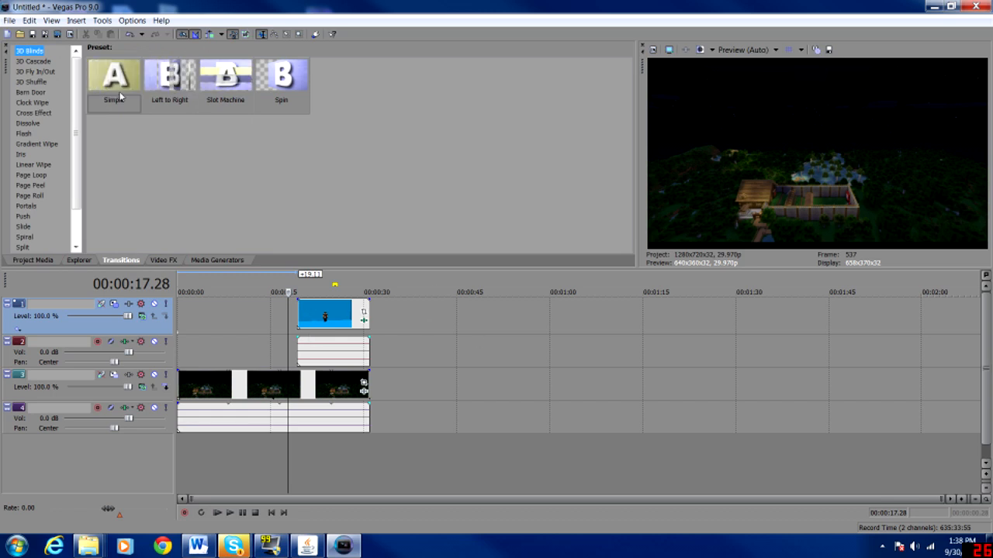
left_click(23, 218)
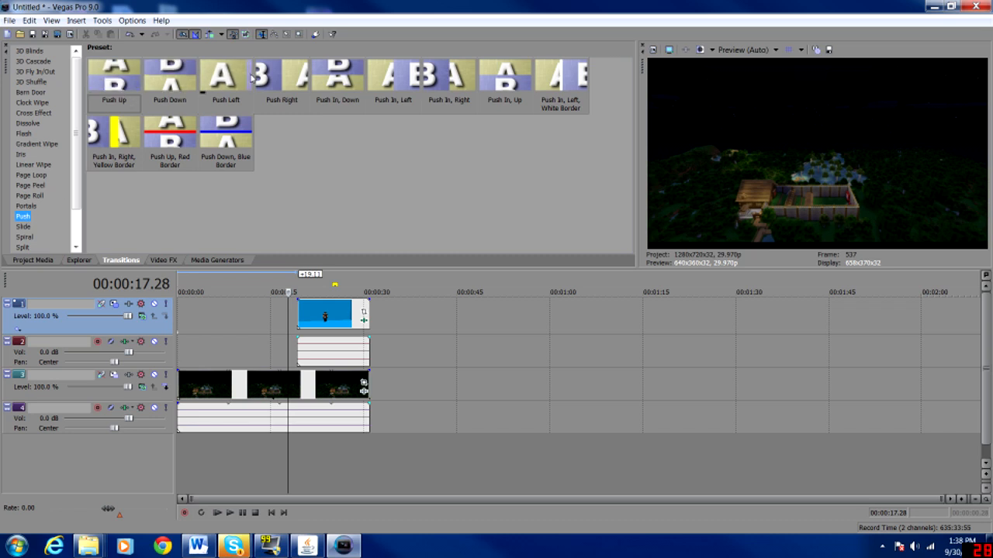
left_click_drag(250, 78, 300, 311)
left_click(610, 210)
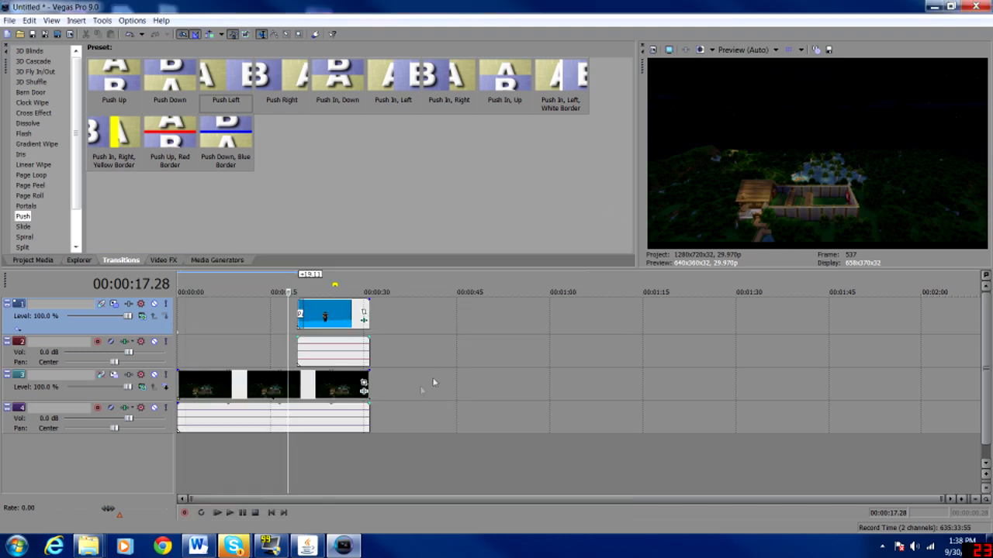
Step: Play back the composite from the start of the character clip to check the transition and overlay, and pause
left_click(300, 459)
left_click(229, 513)
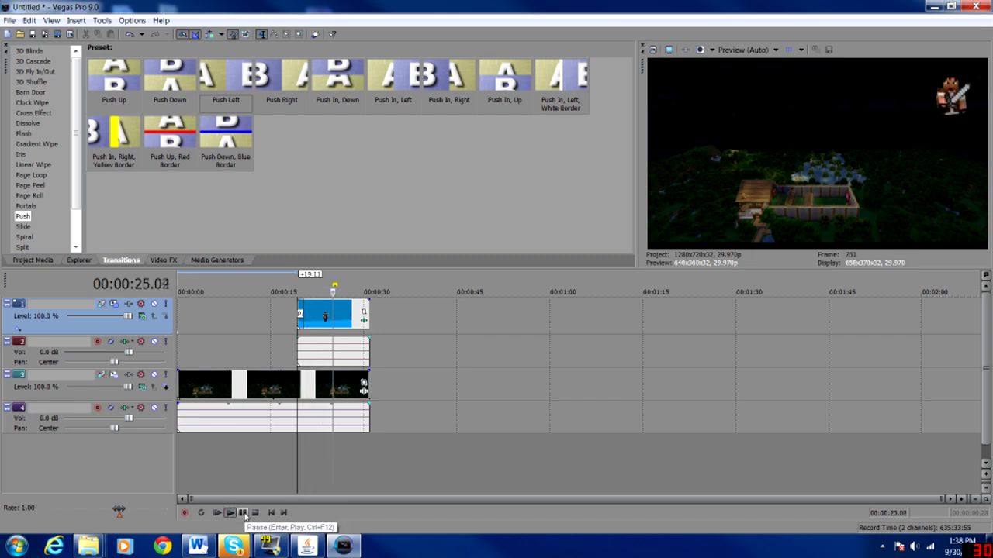
left_click(243, 513)
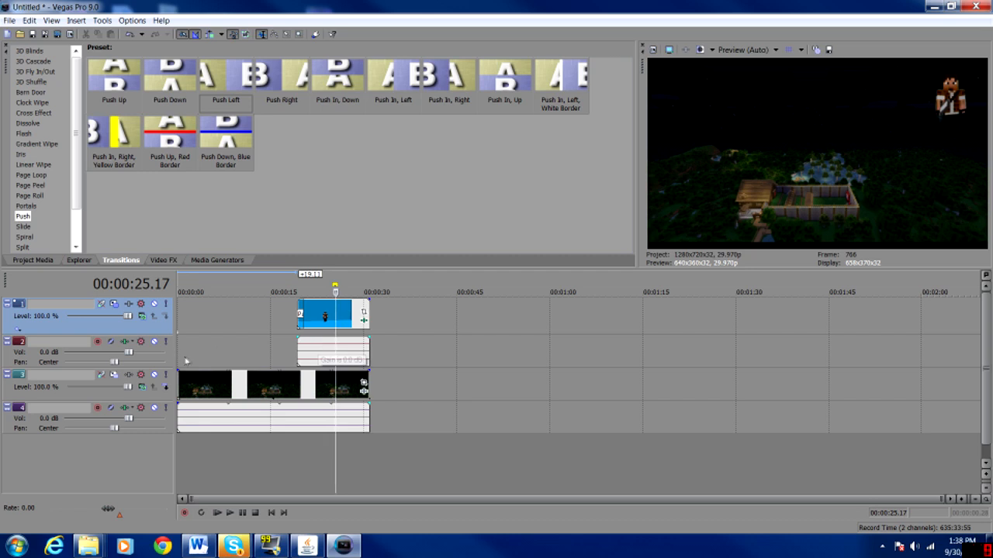
Step: Delete the character clip's audio track, the one directly below the character's video track
right_click(169, 364)
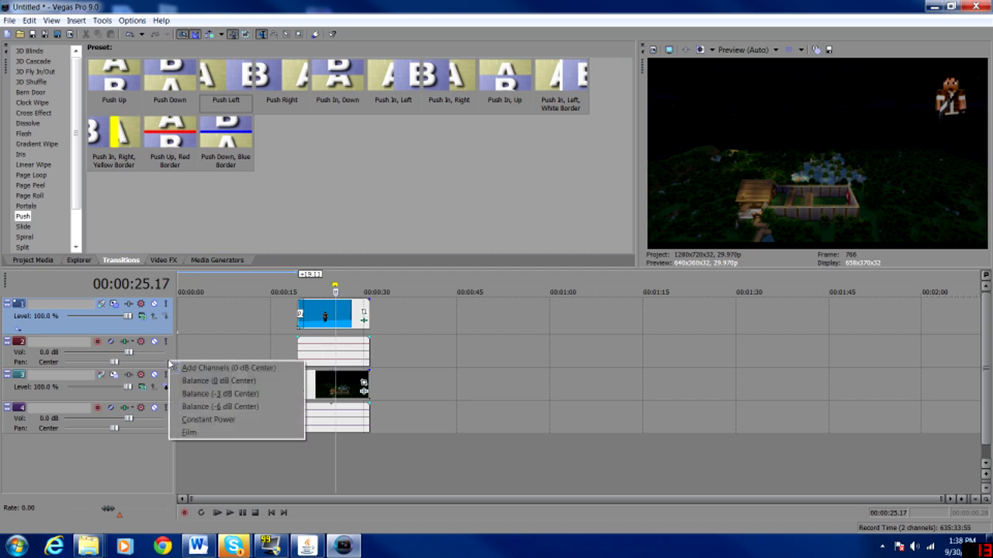
left_click(65, 346)
right_click(67, 348)
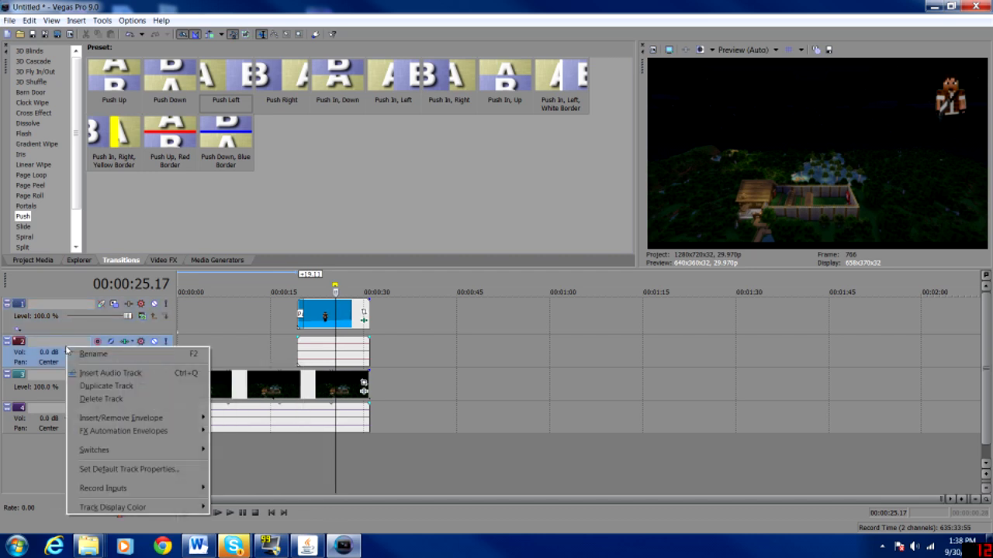
left_click(100, 398)
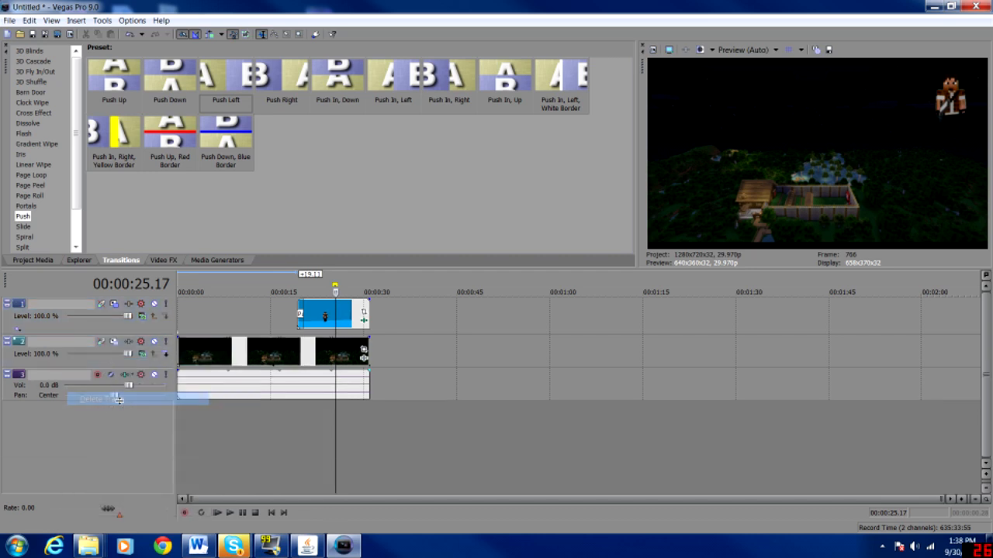
Step: Play back the composite from 00:00:17.28, just before the character clip starts
left_click(291, 442)
left_click(304, 439)
left_click(288, 469)
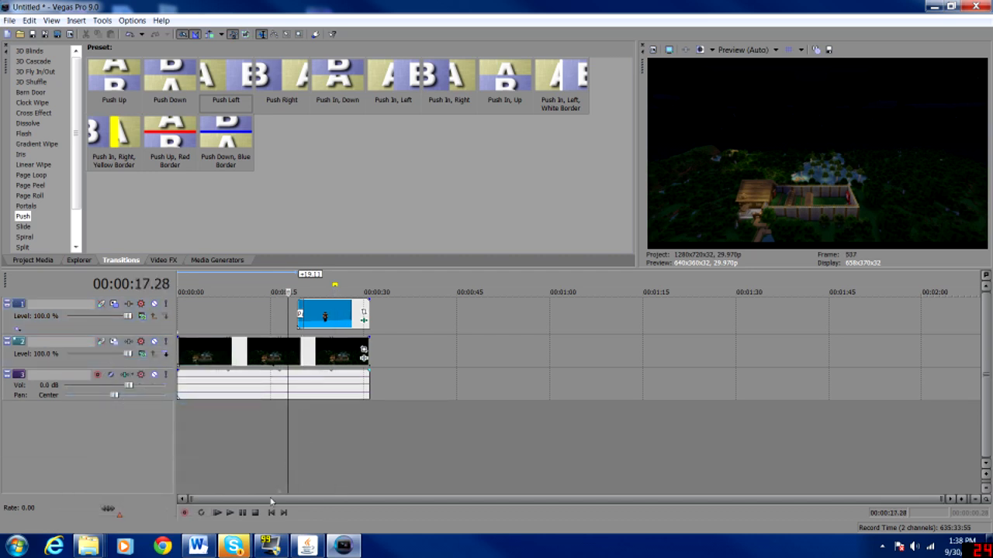
left_click(231, 513)
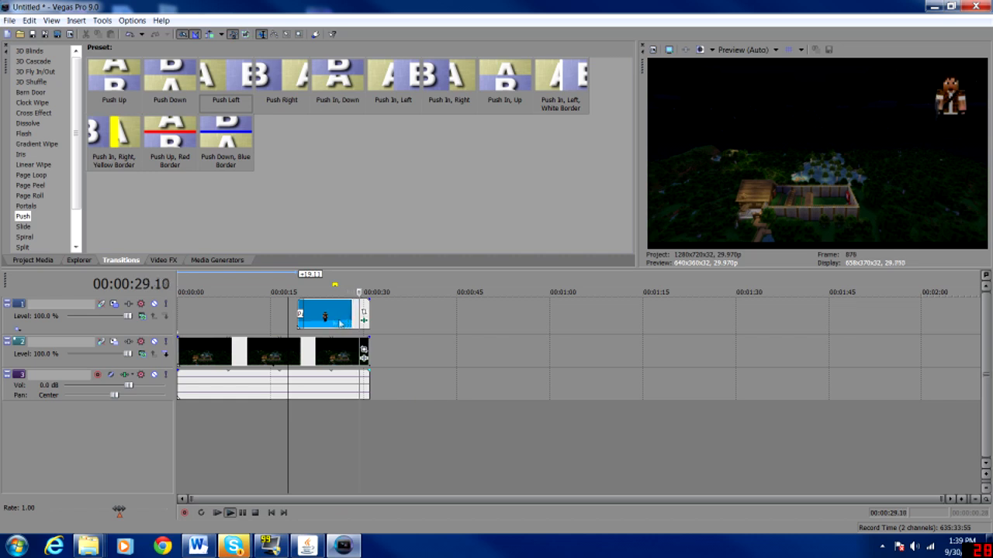
Step: Trim the start of the character clip to about 25 seconds on the timeline, playing back from the cut points to check it
left_click_drag(326, 314, 348, 324)
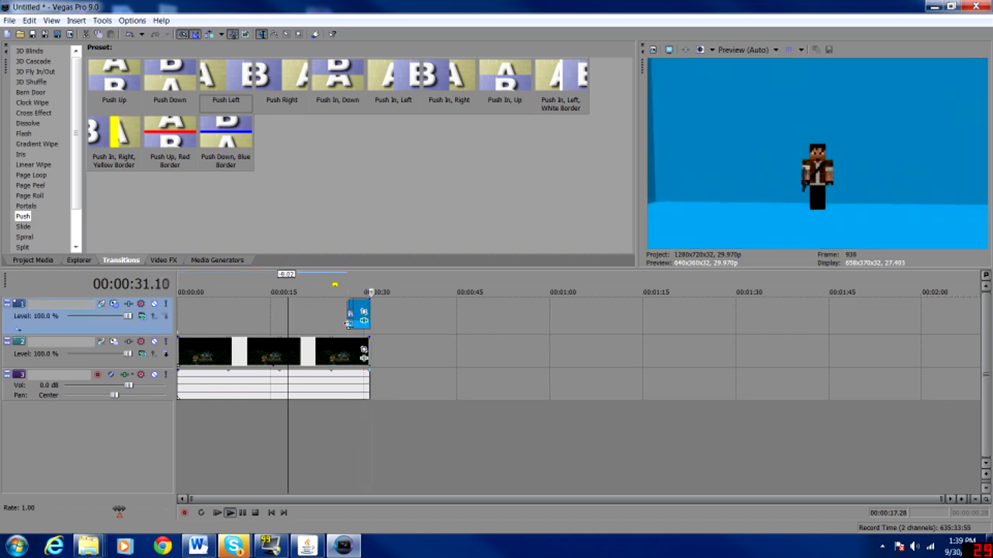
left_click(348, 441)
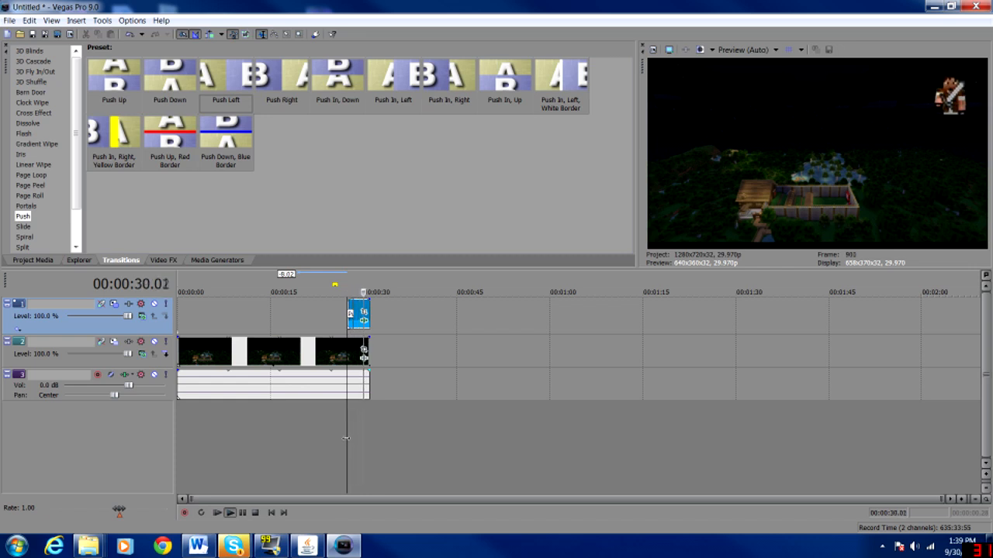
left_click_drag(348, 324, 341, 324)
left_click(338, 433)
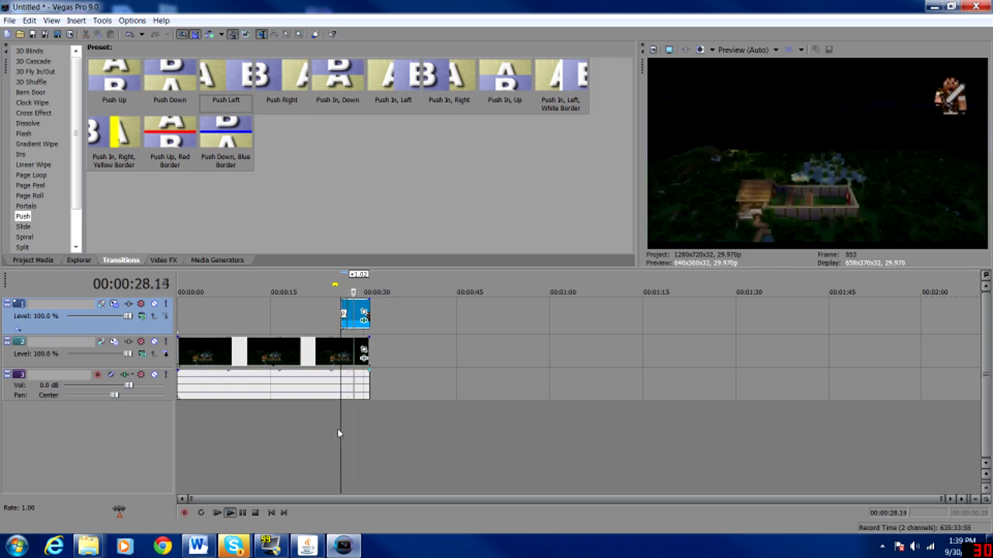
left_click_drag(343, 320, 337, 324)
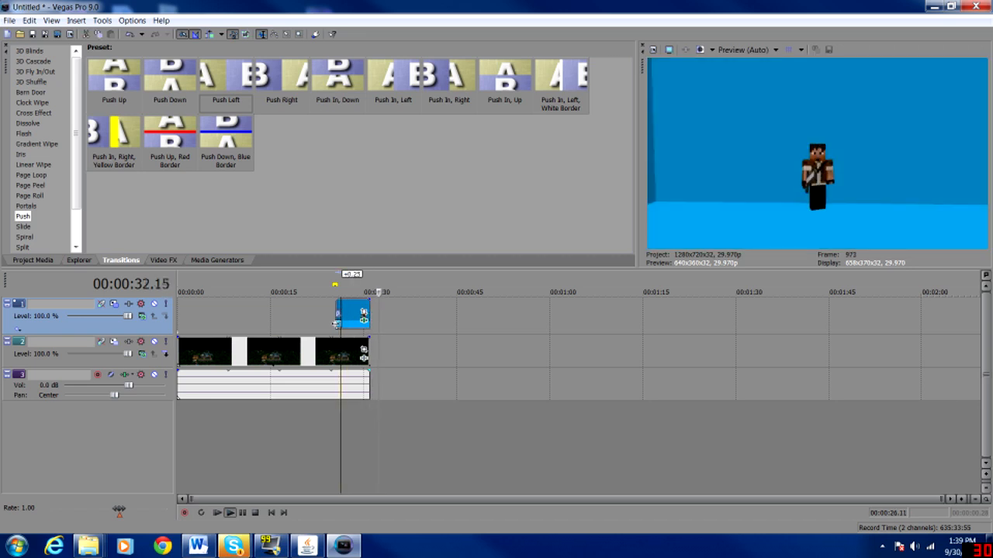
left_click(329, 435)
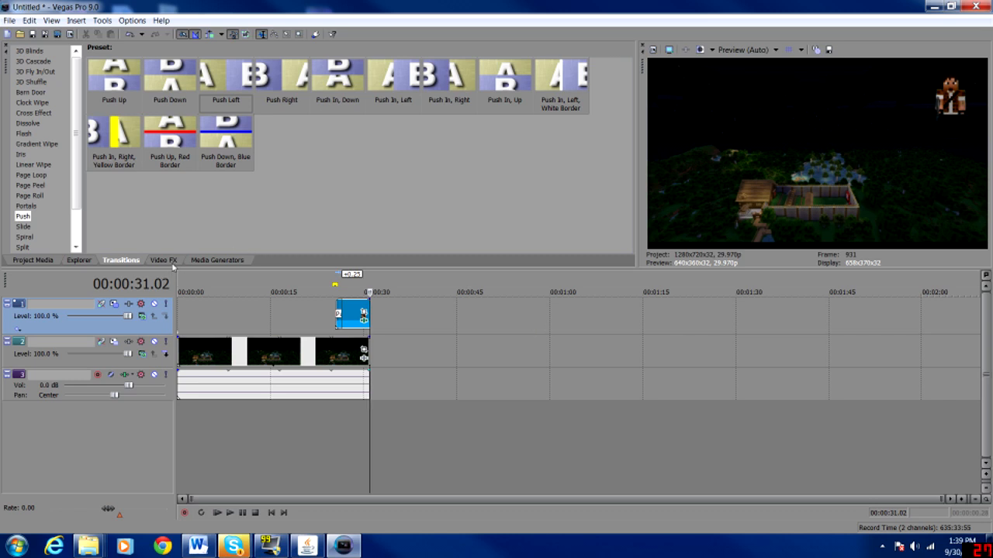
Step: Turn off Maintain Aspect Ratio and disable resampling for the background video clip
left_click(295, 353)
right_click(294, 353)
mouse_move(334, 279)
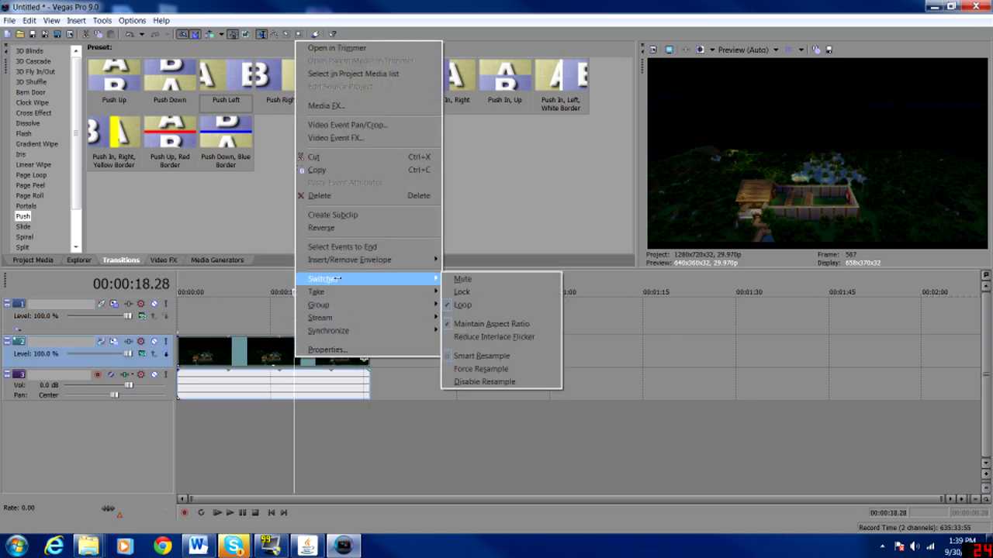
left_click(501, 324)
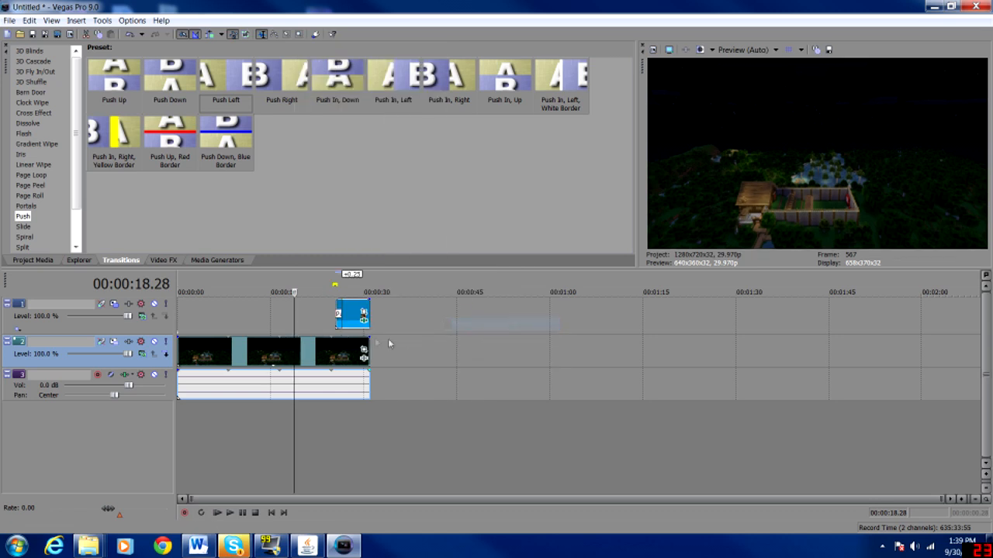
right_click(328, 355)
mouse_move(403, 273)
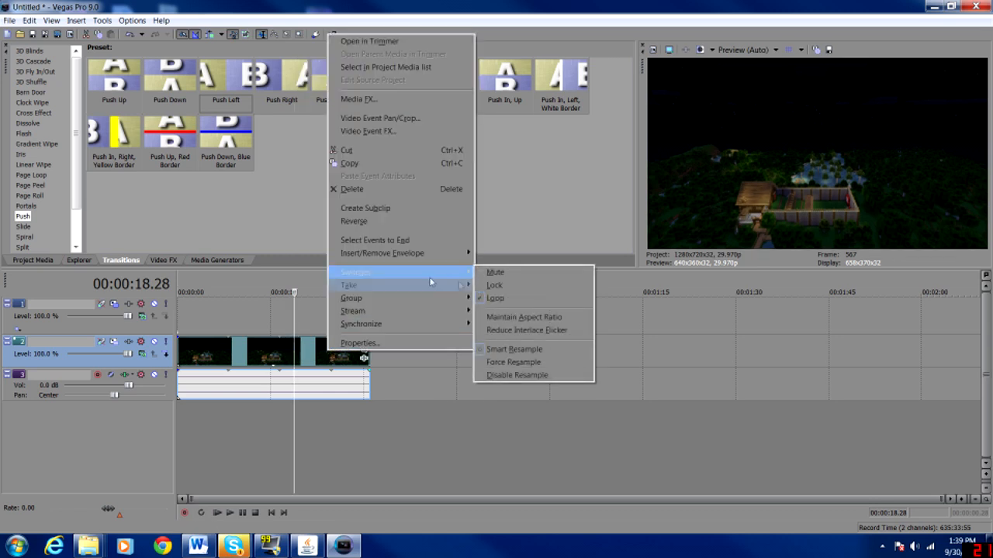
left_click(518, 376)
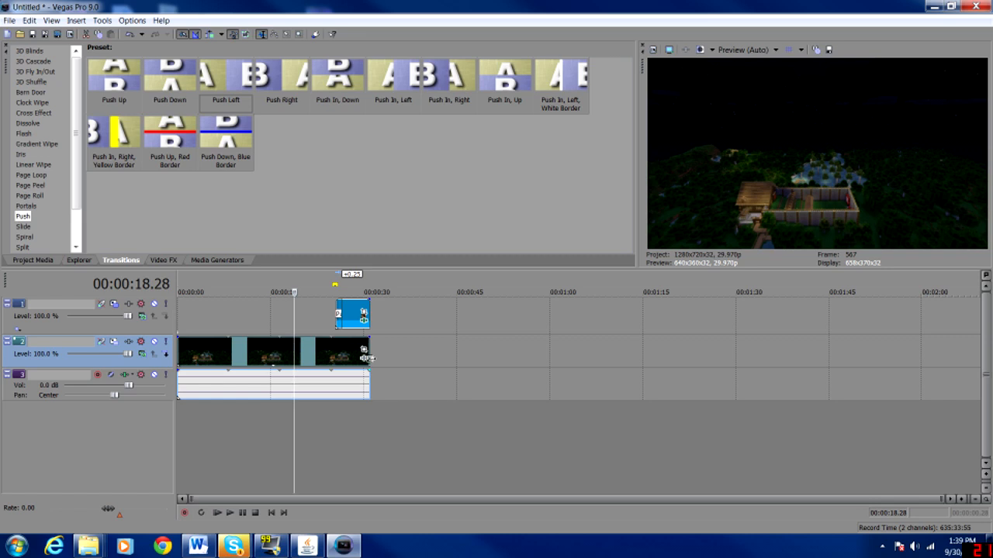
Step: Shorten the background clip's end by 14.16 and shift the character clip 14.16 earlier so both end together
left_click_drag(368, 358, 281, 366)
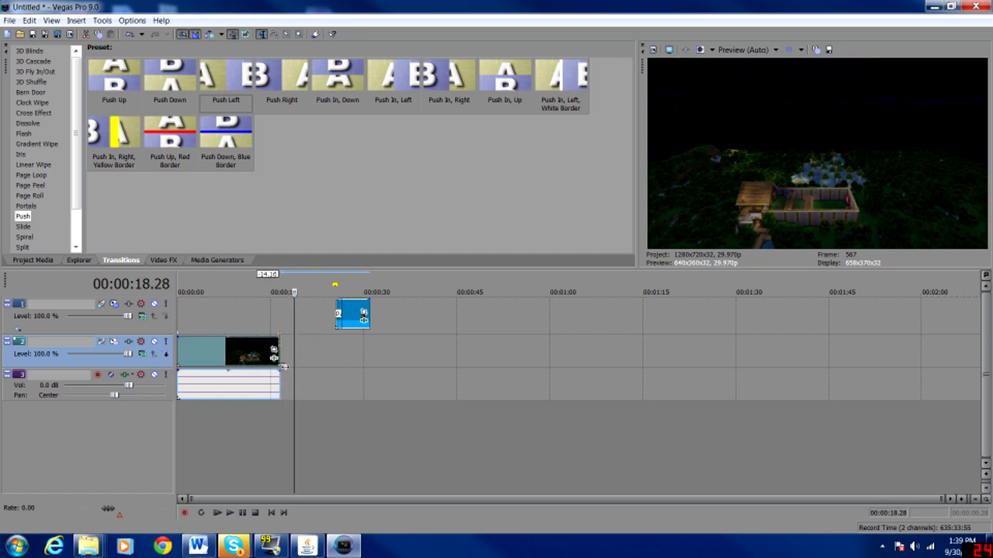
left_click_drag(346, 320, 258, 321)
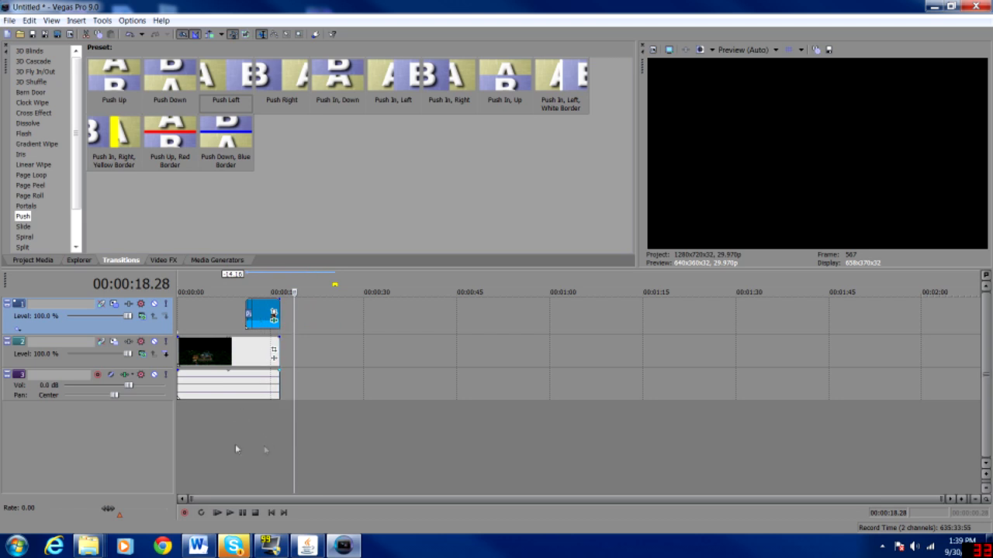
Step: Insert a new video track above the character track and add text media to it at 00:00:10.29, the character clip's start
right_click(322, 316)
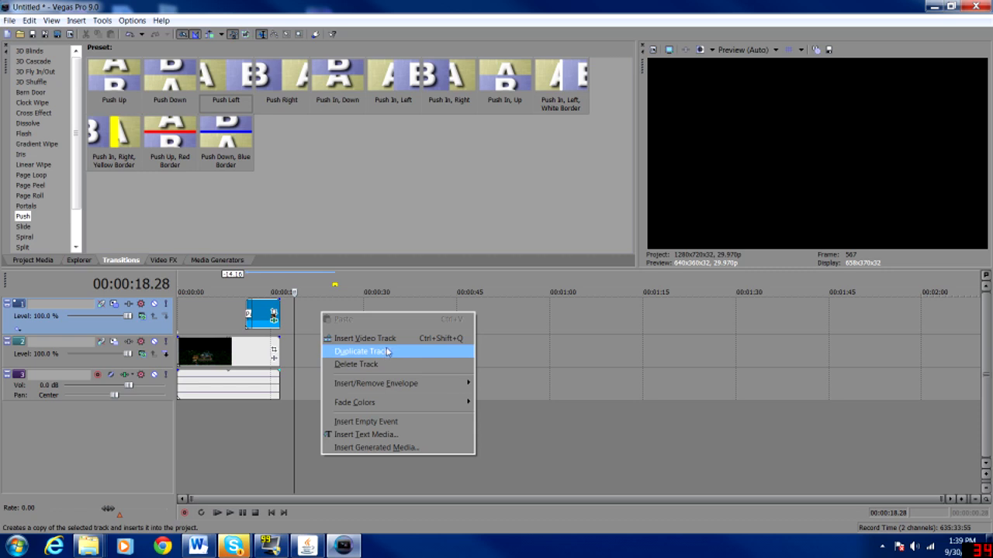
left_click(390, 339)
left_click(245, 318)
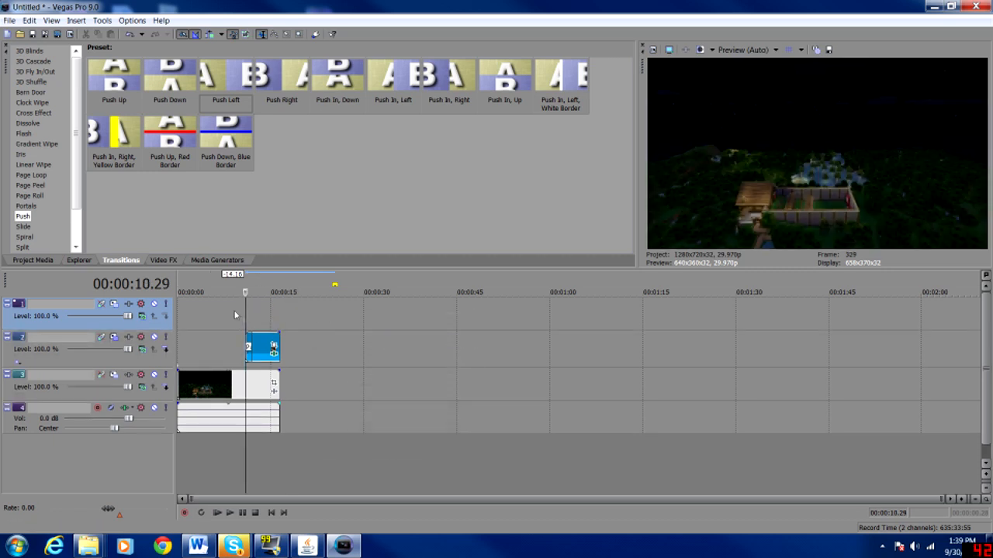
left_click(45, 260)
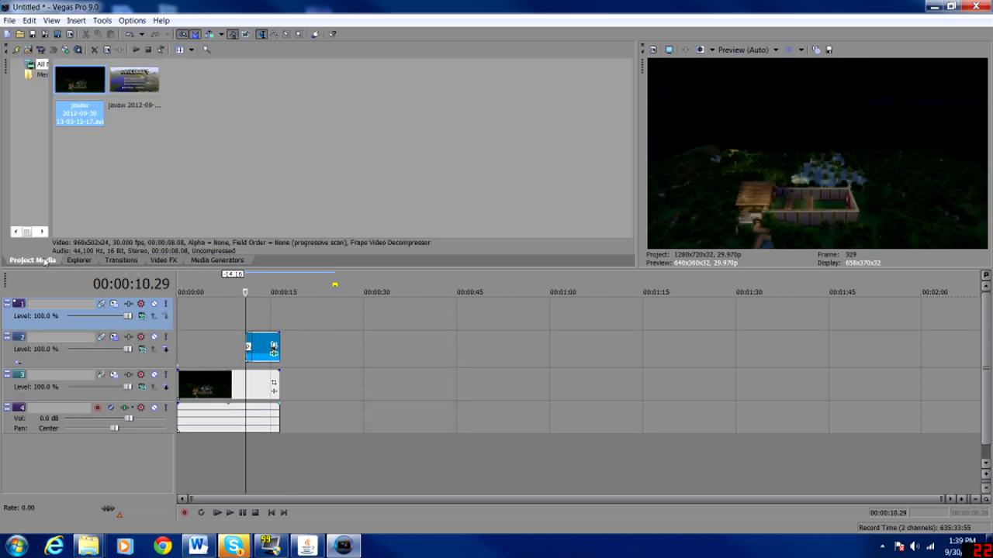
right_click(226, 319)
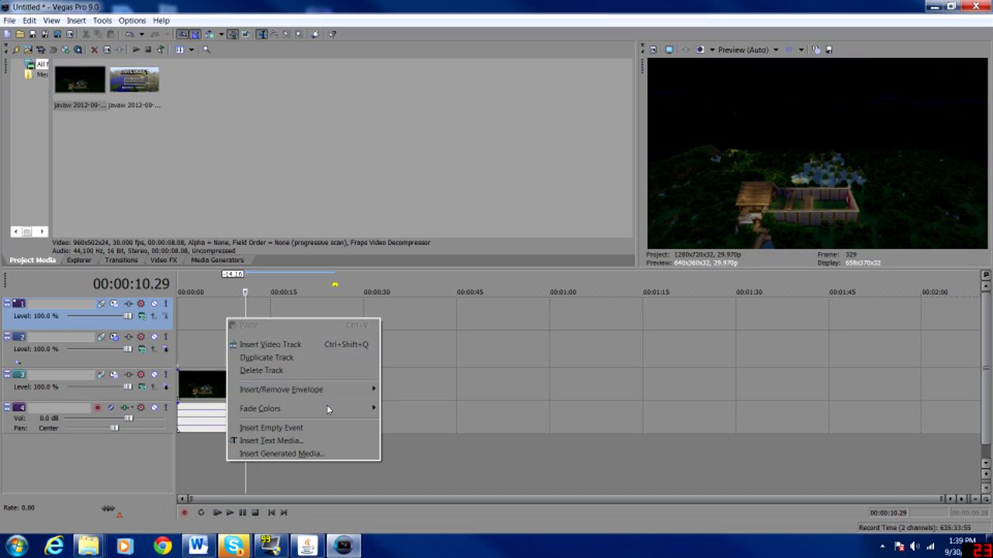
left_click(317, 443)
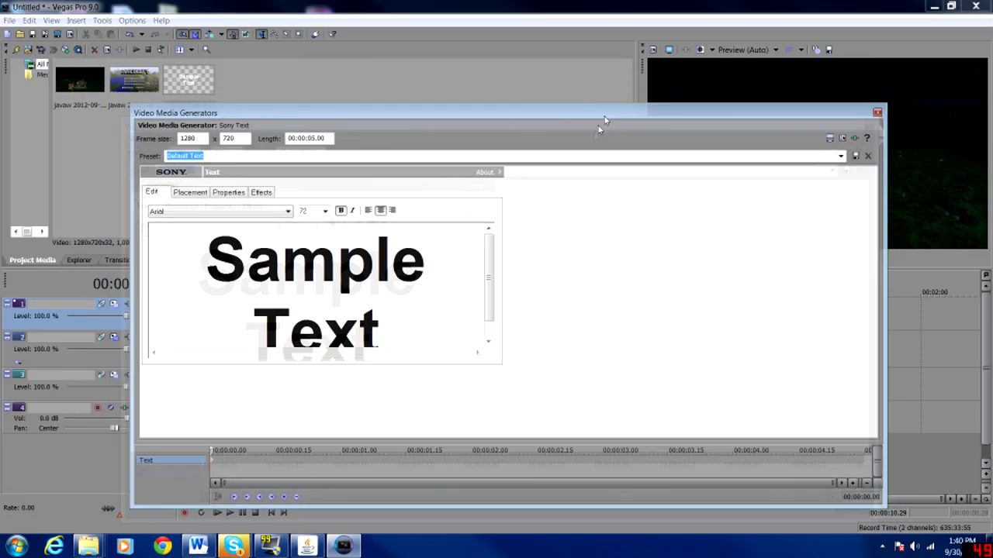
Step: Try the mindcrack title preset on the generated text
left_click(833, 135)
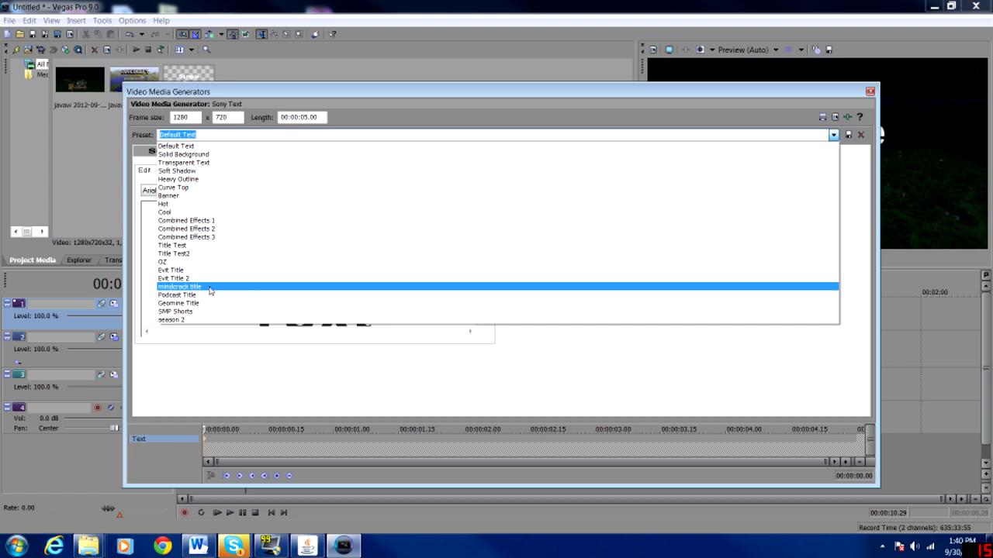
left_click(180, 287)
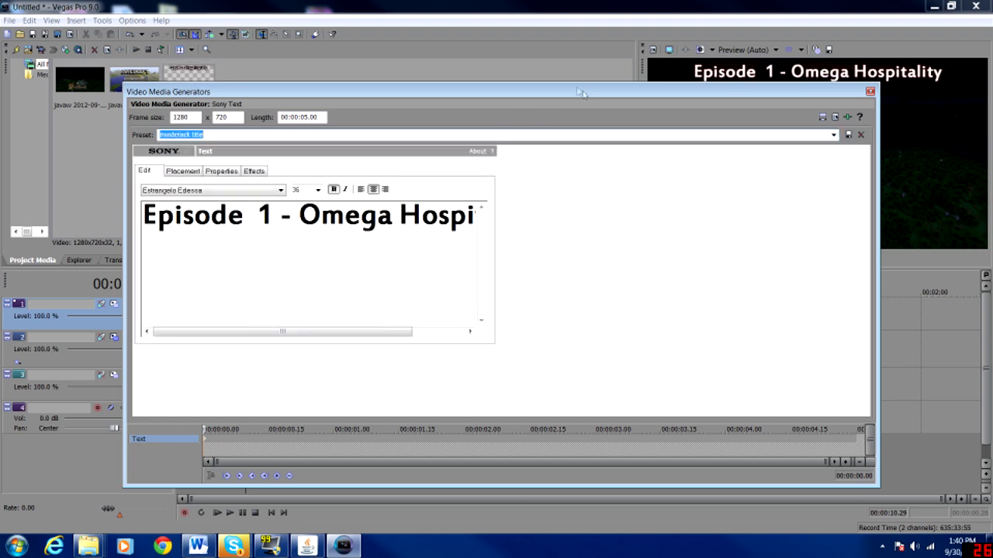
left_click_drag(577, 92, 541, 122)
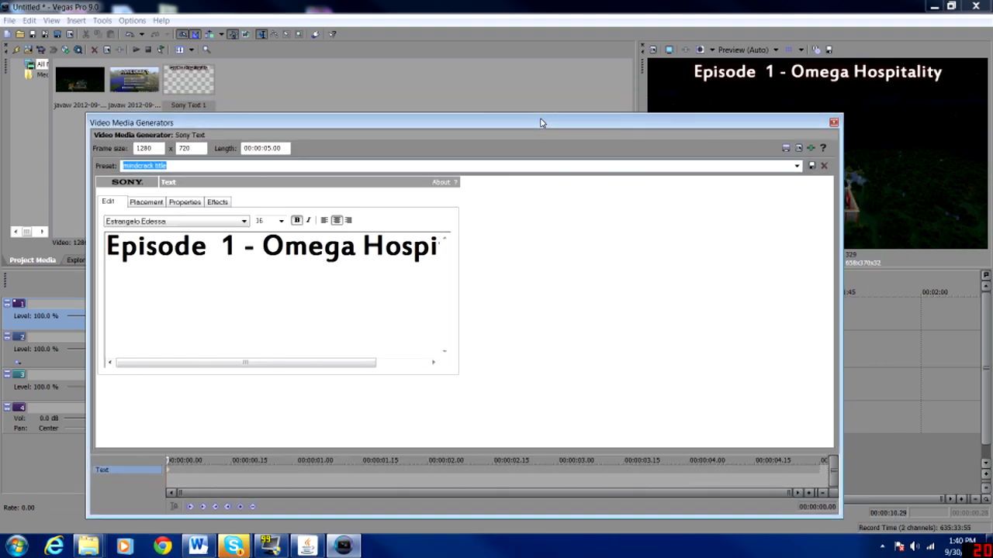
Step: Apply the season 2 preset to the generated text and check its look in the video preview
left_click(797, 167)
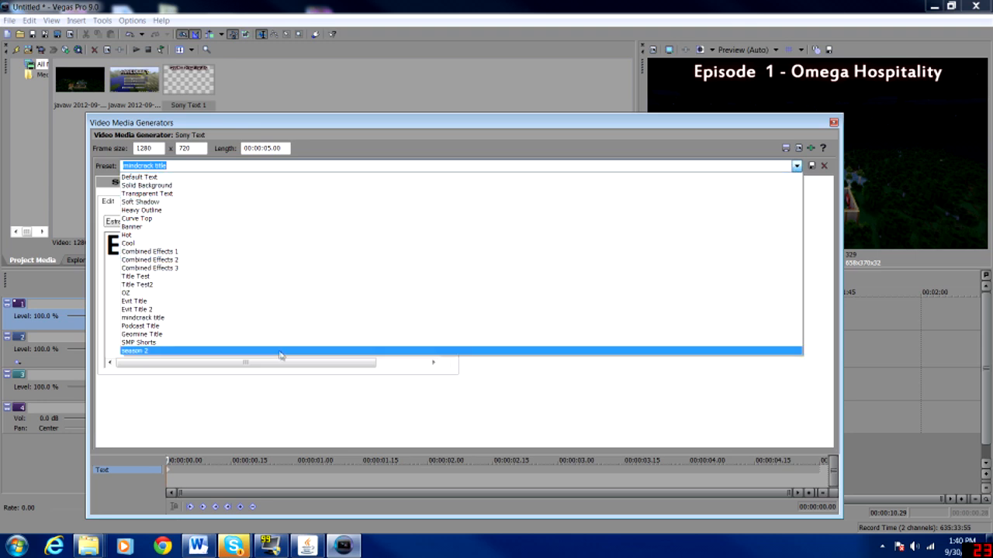
left_click(161, 353)
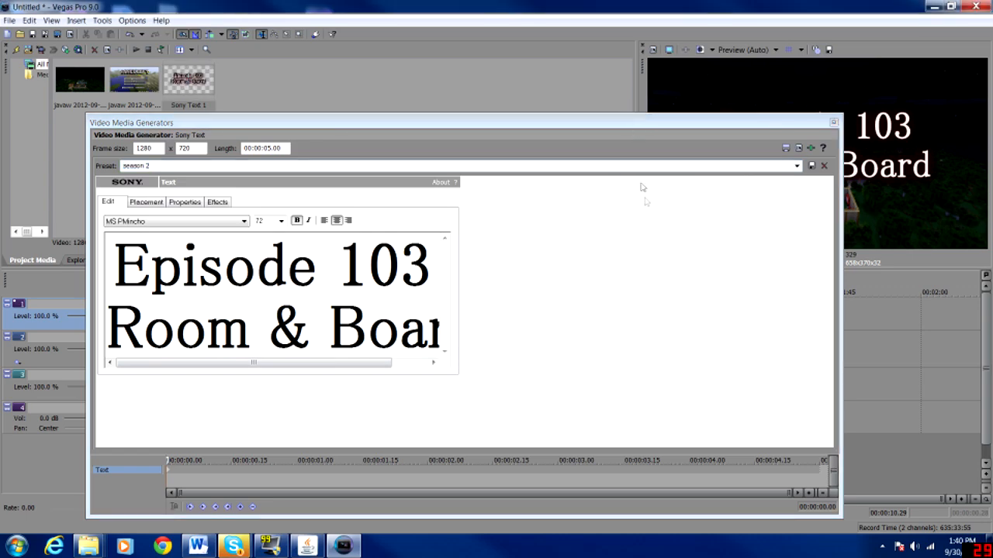
left_click_drag(633, 118, 702, 281)
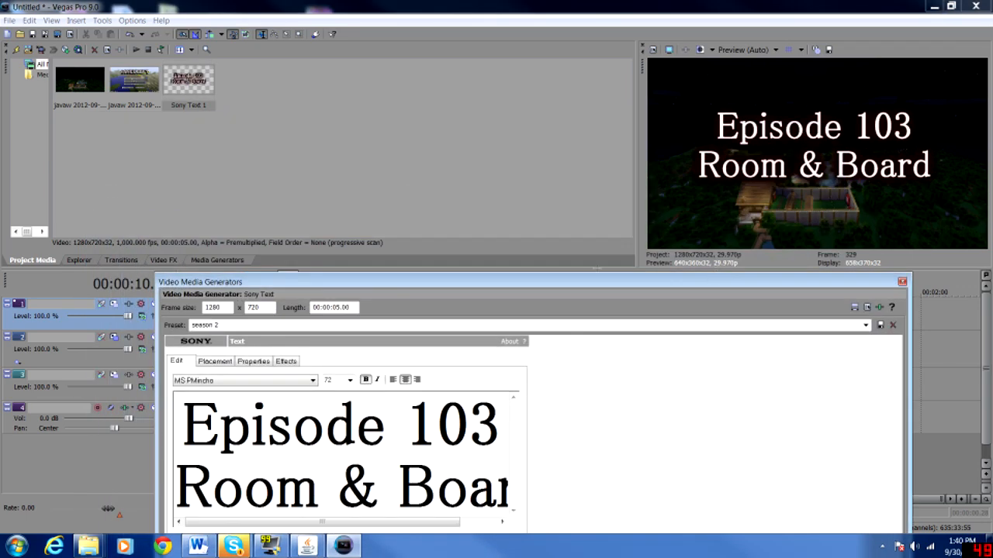
left_click_drag(485, 280, 414, 158)
Step: Replace the title text with "Mindcrack" on the first line and "Fan Server" on the second line
key("Escape")
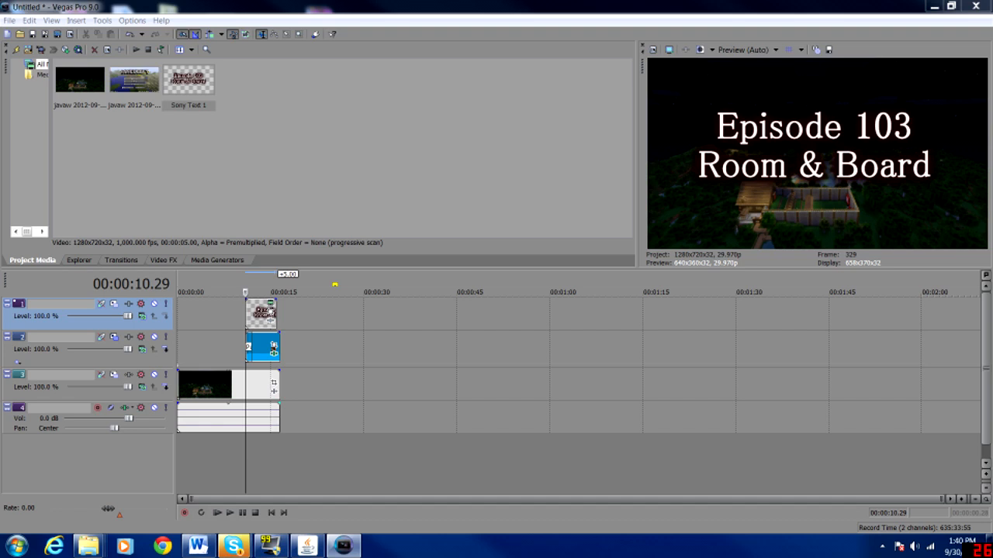
type("Mindd")
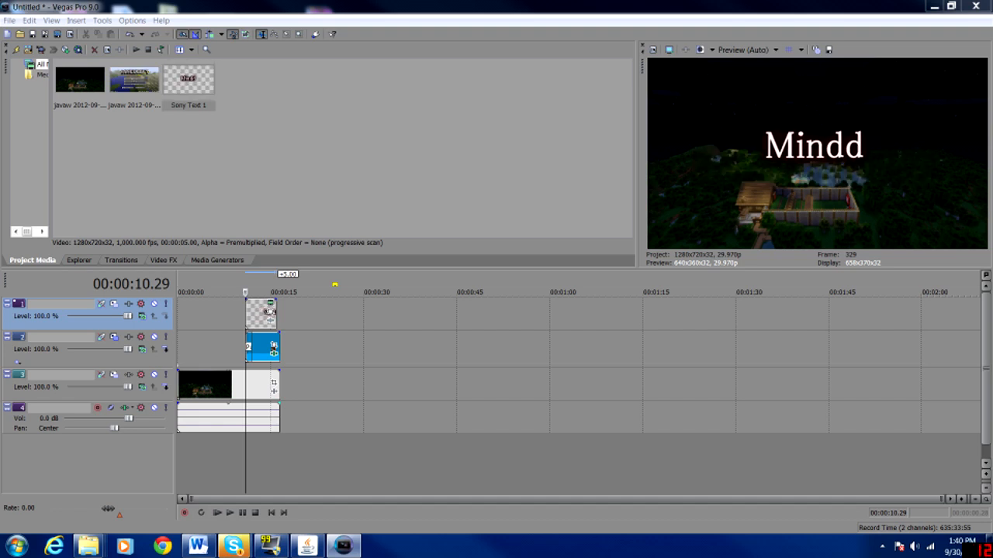
key("BackSpace")
type("crack")
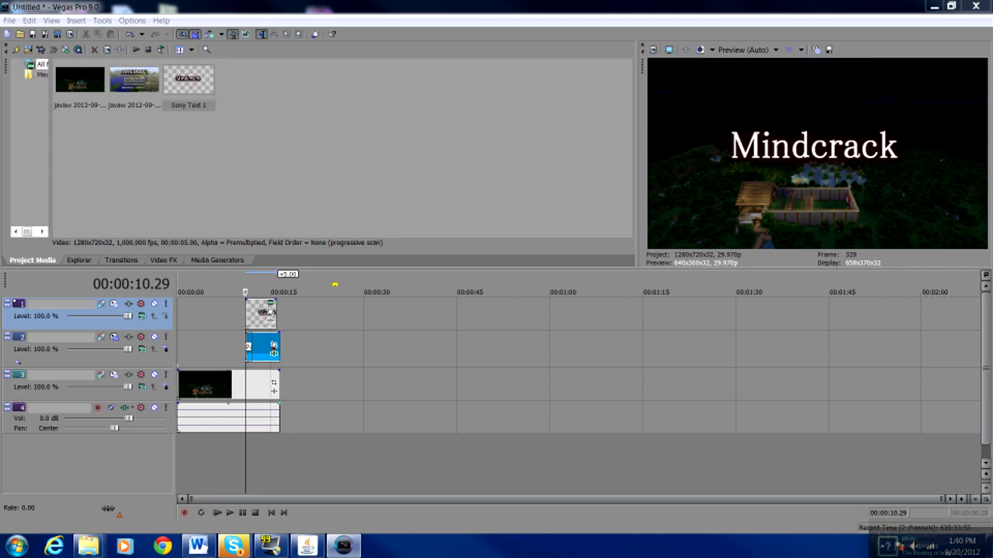
key("Return")
type("Fan")
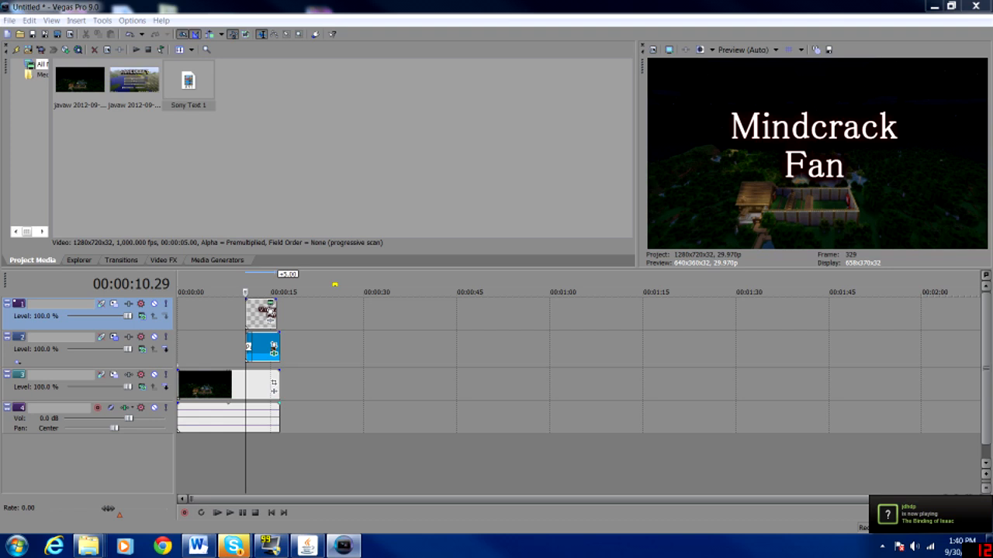
type(" Server")
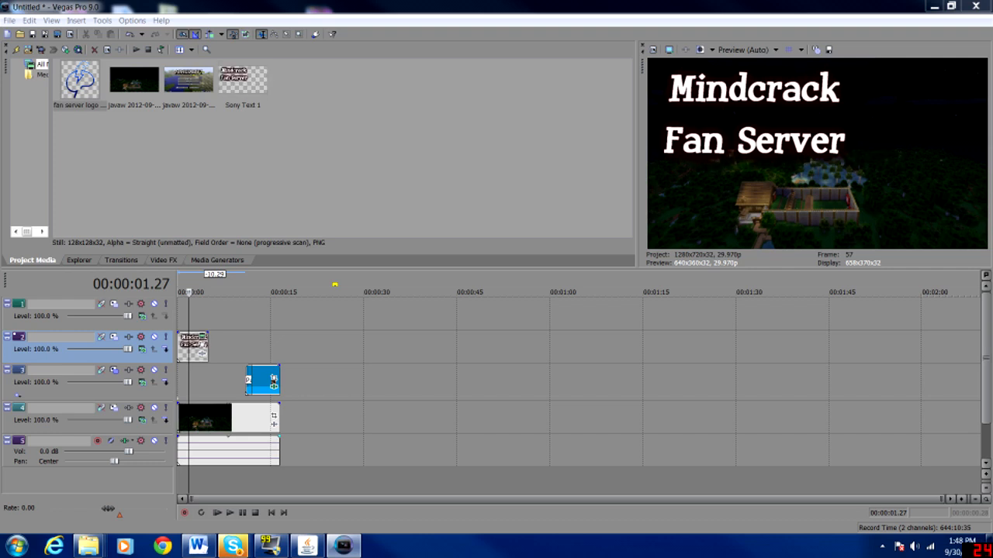
Step: Use Track Motion on the character's video track to move the character down to the lower-right corner of the frame
left_click(256, 479)
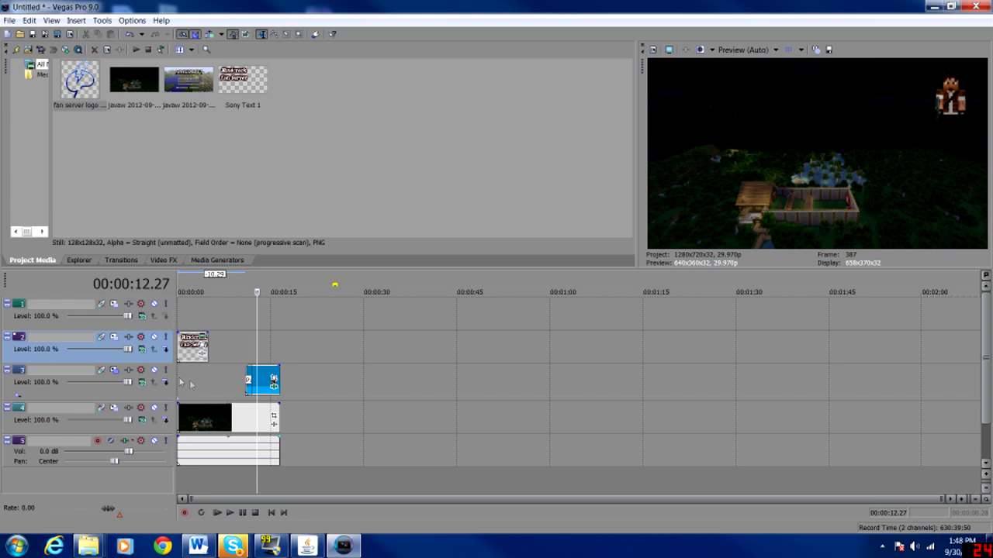
left_click(128, 370)
left_click_drag(502, 226, 511, 321)
left_click(591, 41)
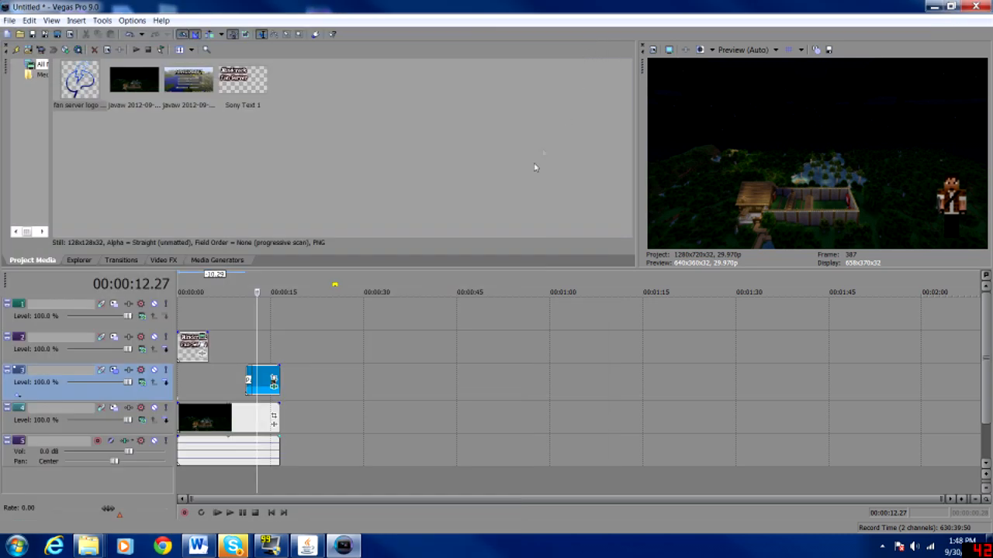
Step: Copy the Mindcrack title event and paste it as a new copy on the top track at 00:00:12.15
left_click(189, 357)
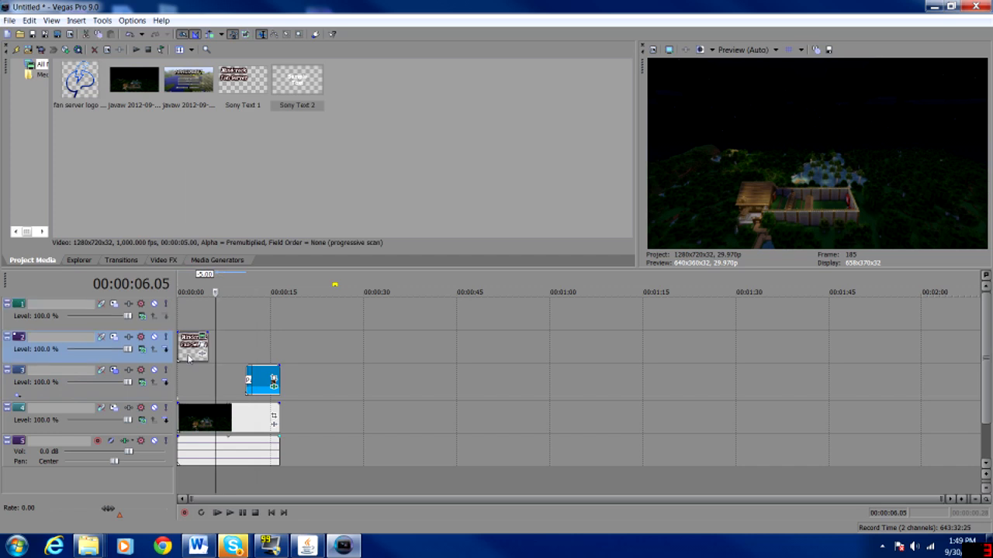
right_click(189, 358)
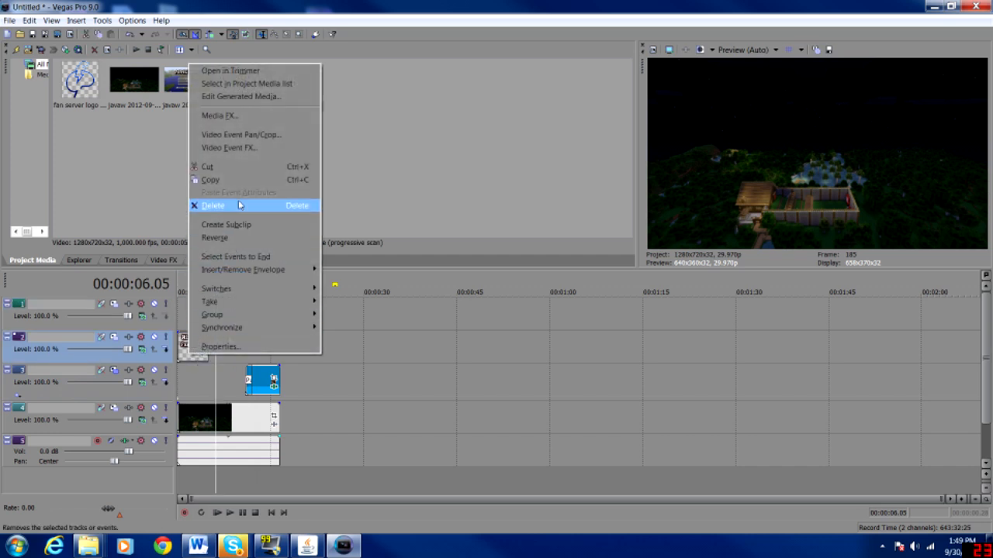
left_click(244, 180)
left_click(255, 320)
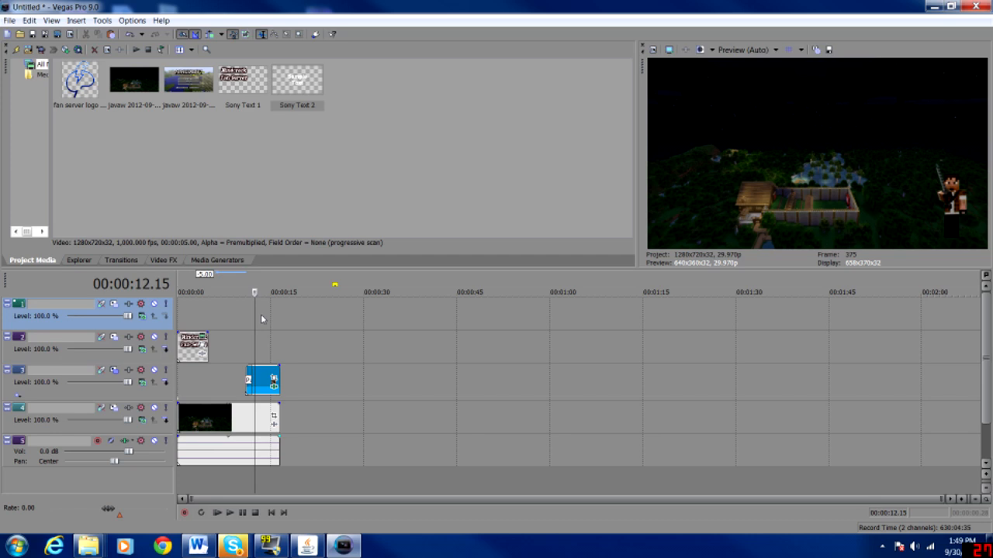
right_click(261, 319)
left_click(303, 324)
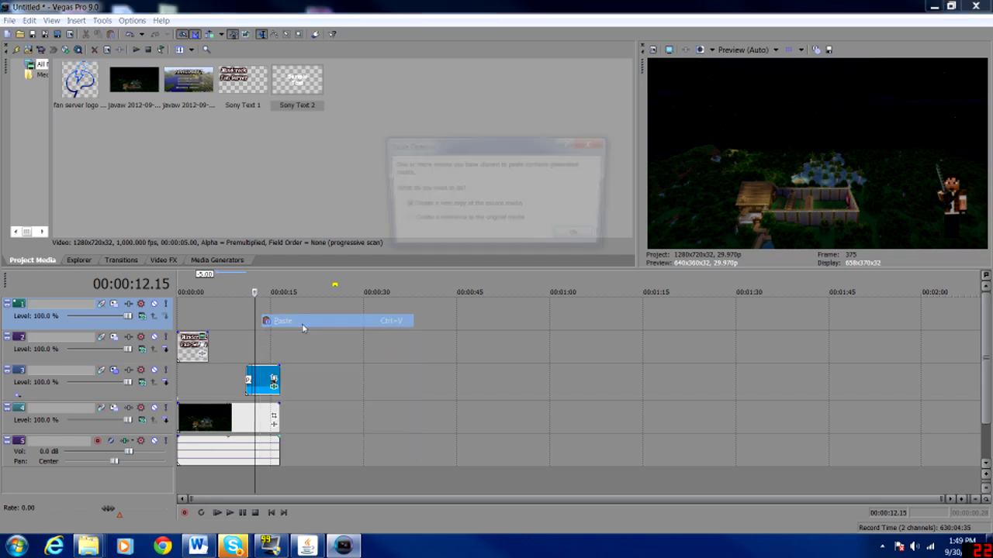
left_click(578, 238)
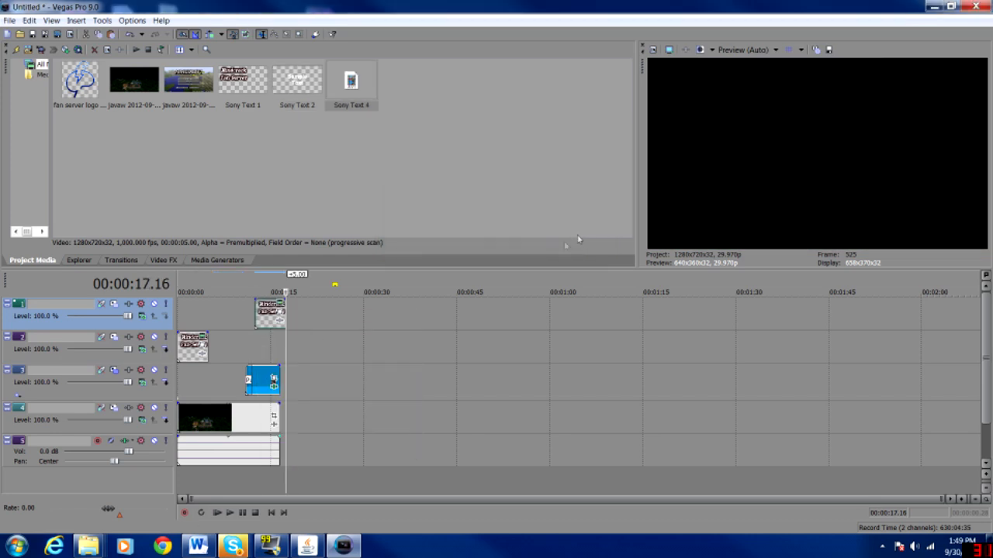
Step: Replace the copied title's text with "With" plus the presenter's channel name and place it low in the frame beside the character
left_click(267, 355)
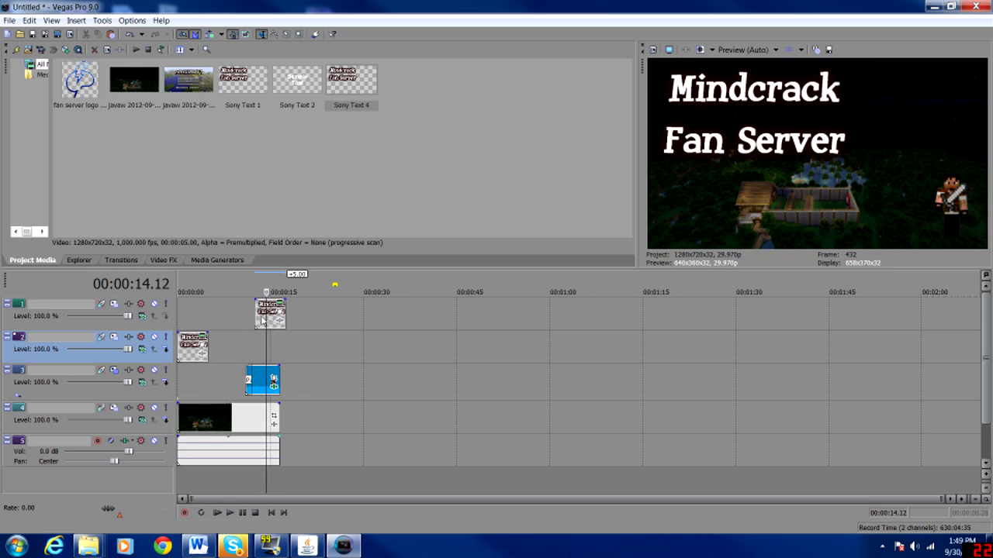
right_click(263, 317)
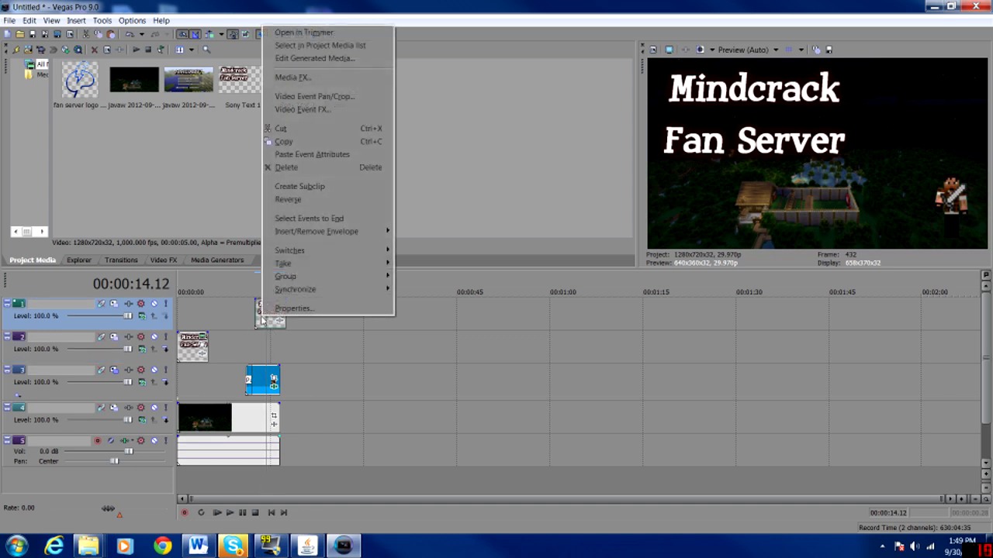
left_click(326, 62)
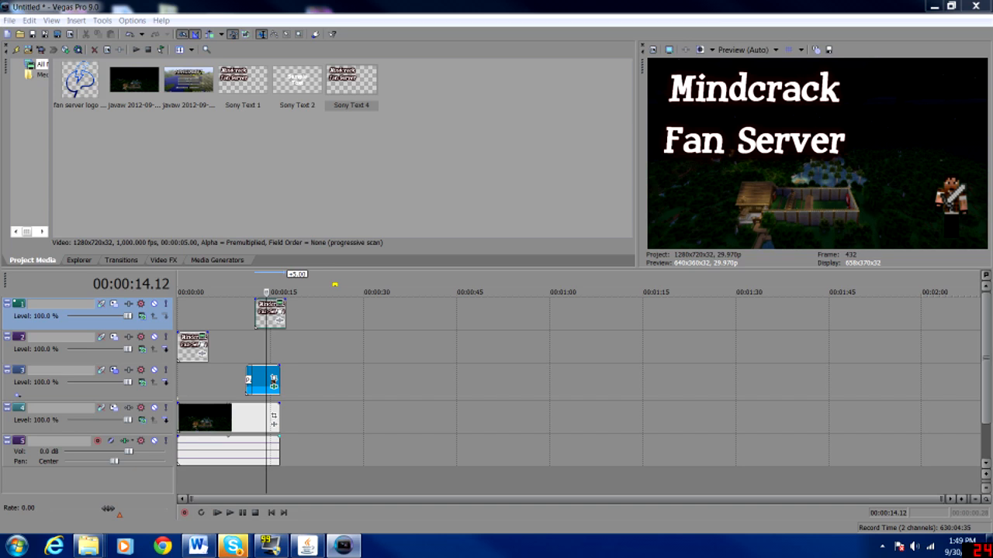
key("BackSpace")
key("BackSpace")
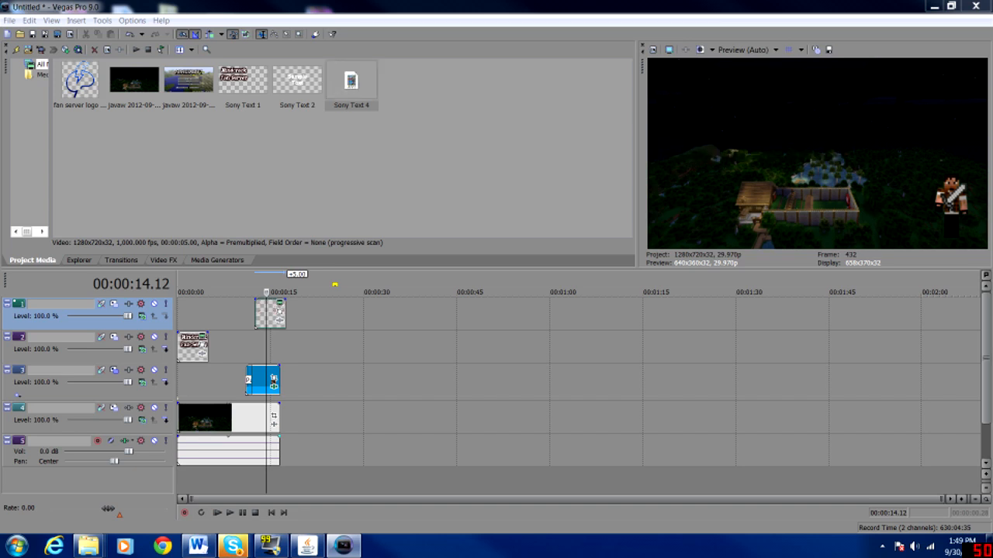
type("Wi")
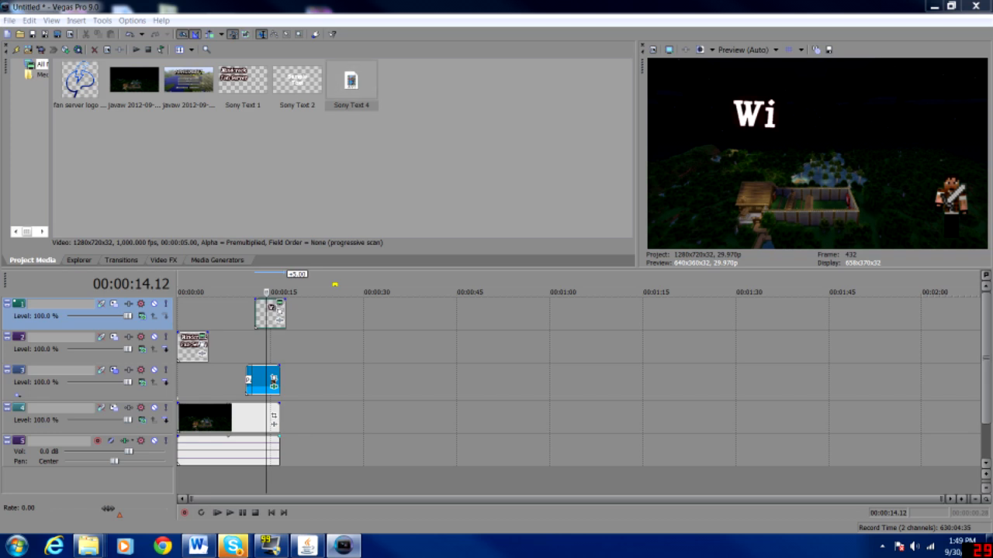
type("th Zueljin")
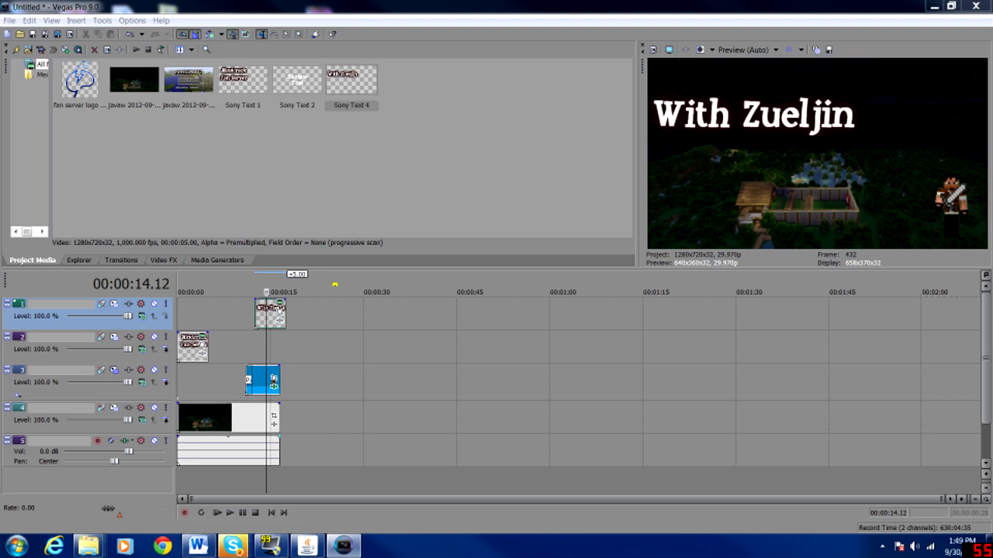
left_click_drag(754, 115, 767, 216)
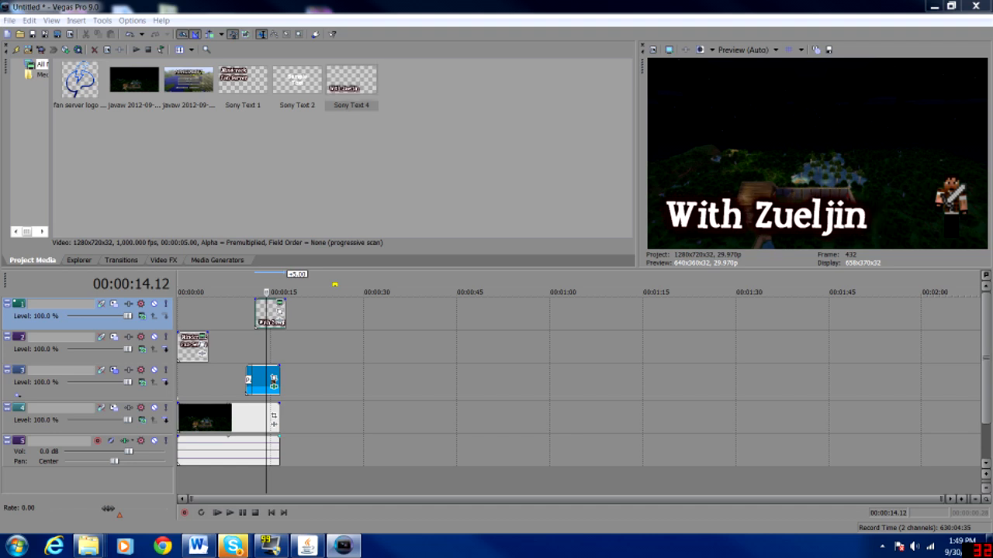
left_click_drag(766, 216, 816, 215)
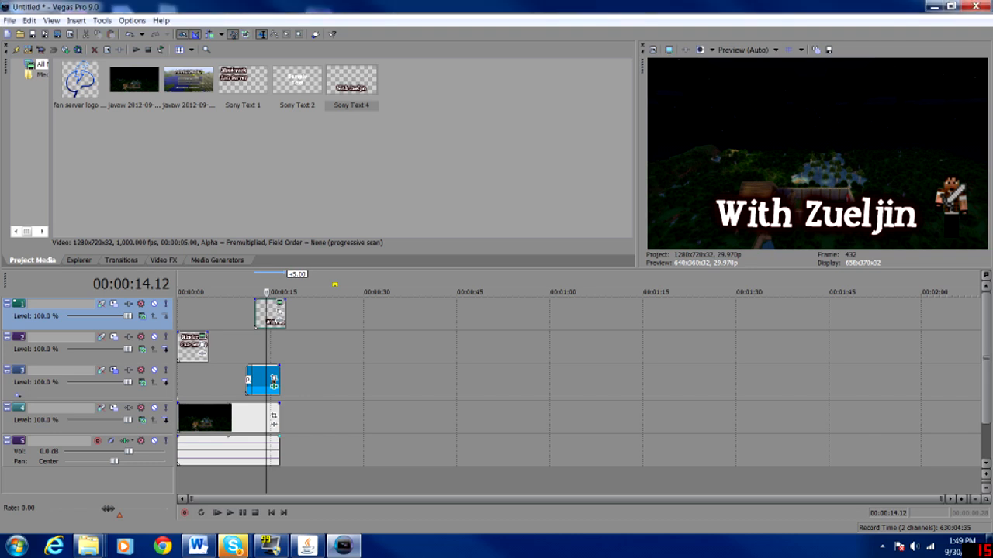
Step: Apply the Push Right transition to the start of the copied title event and play back the result
left_click(120, 261)
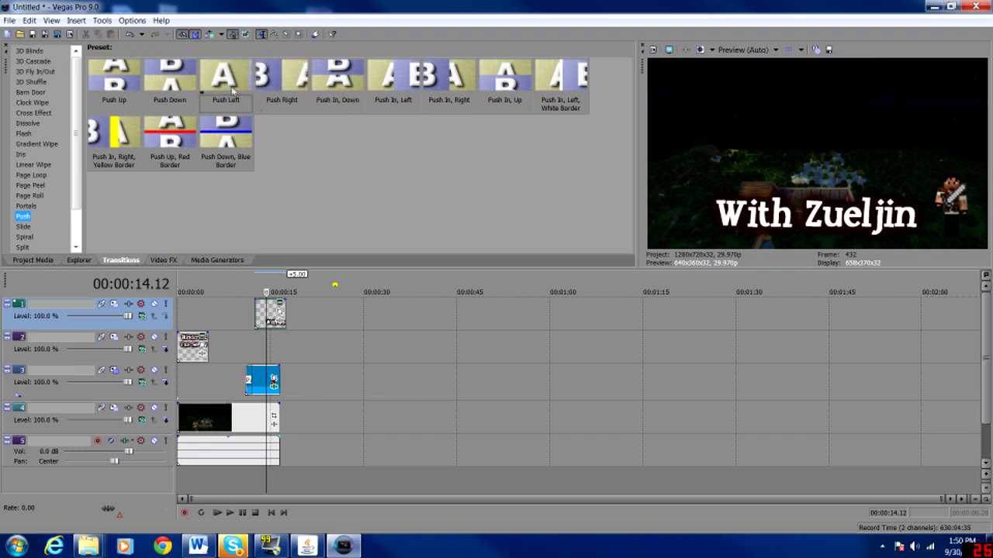
left_click(292, 81)
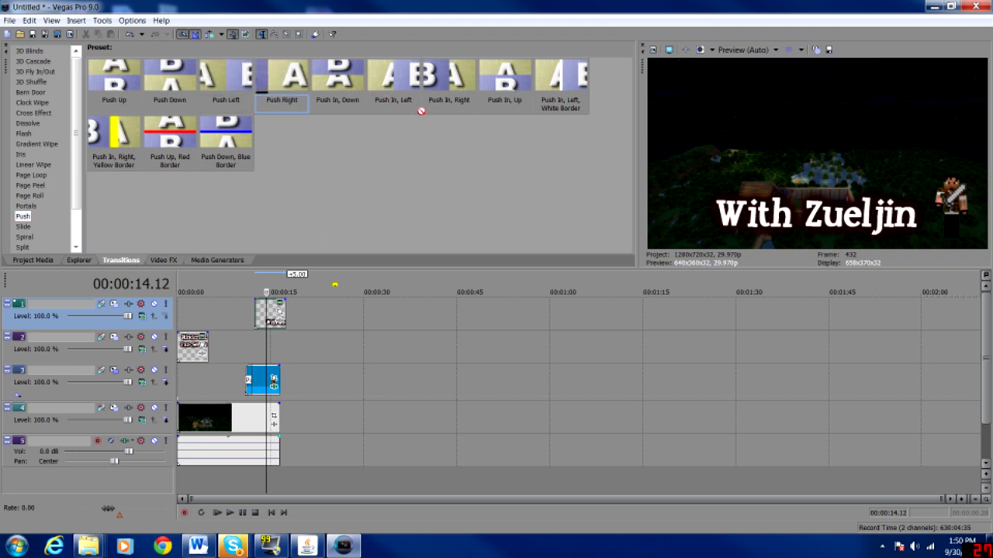
left_click_drag(258, 318, 257, 318)
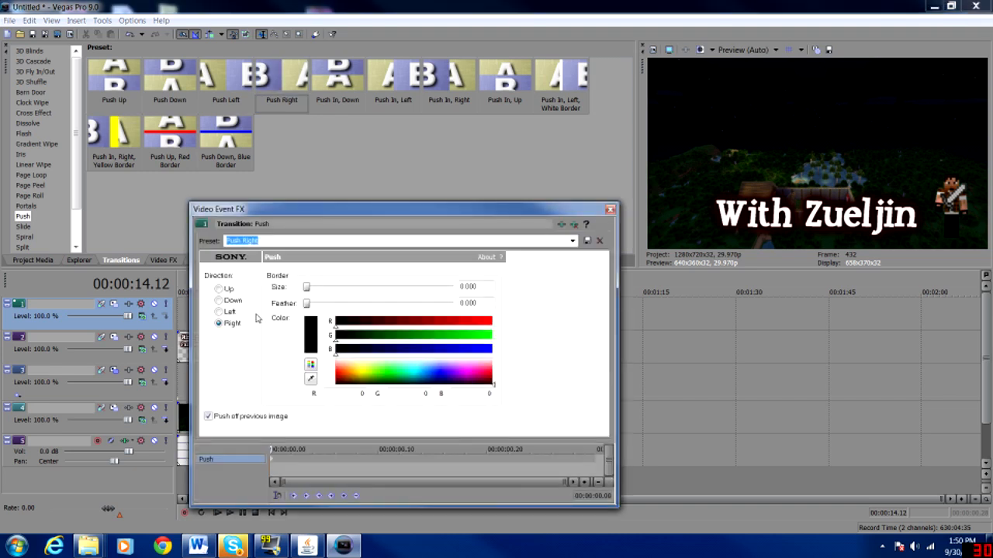
left_click(609, 211)
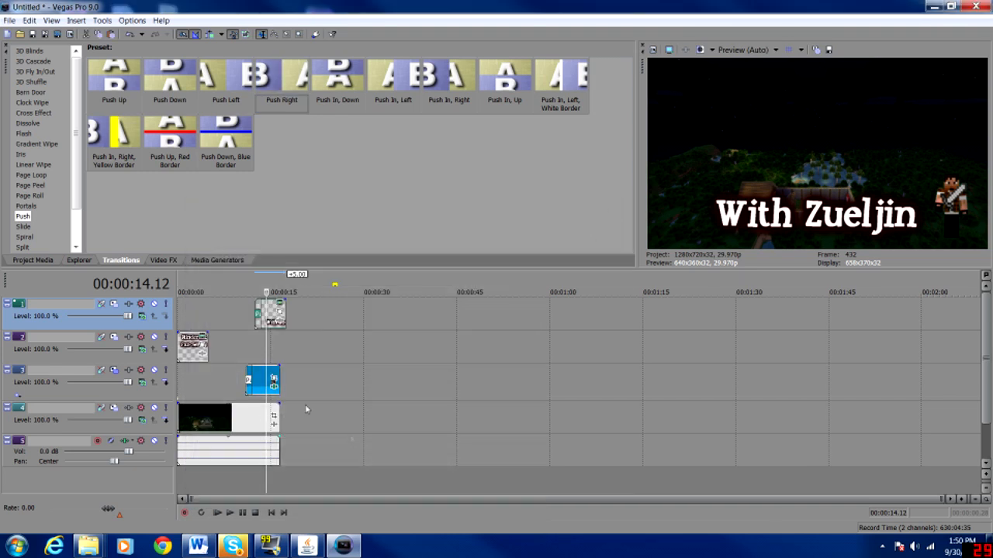
left_click(217, 513)
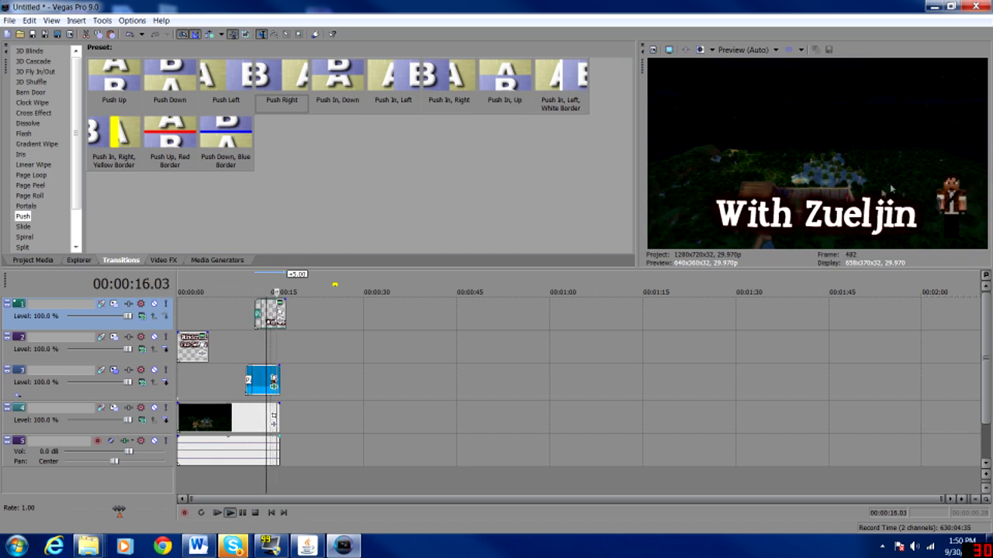
left_click(254, 513)
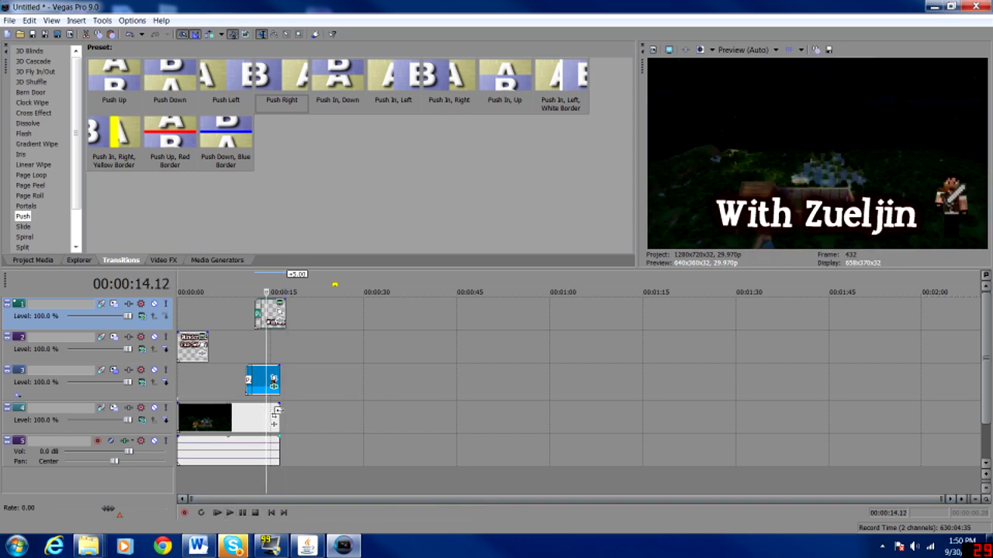
Step: Trim about 8 seconds off the start of the night background clip and insert a forest walkway clip at the timeline's beginning
left_click(277, 411)
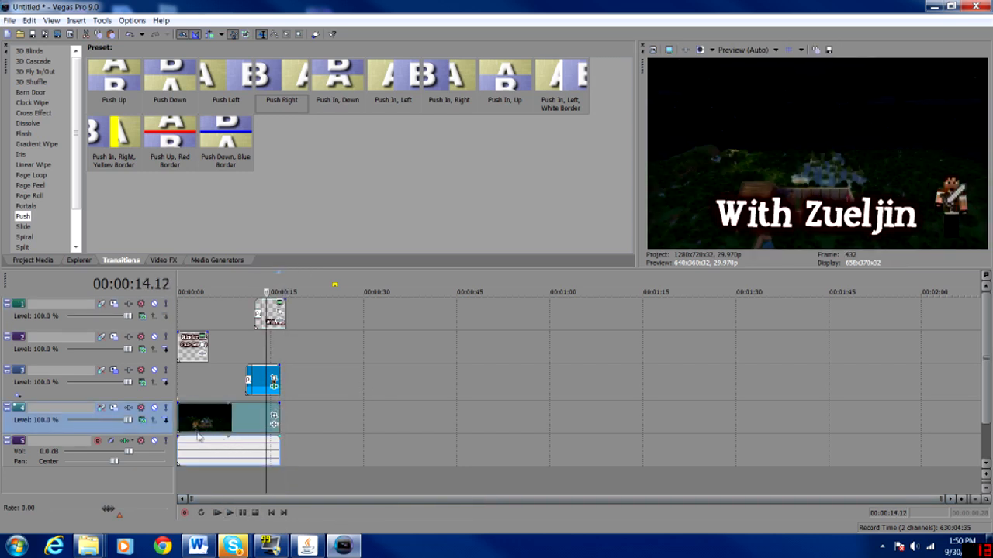
left_click_drag(178, 418, 228, 412)
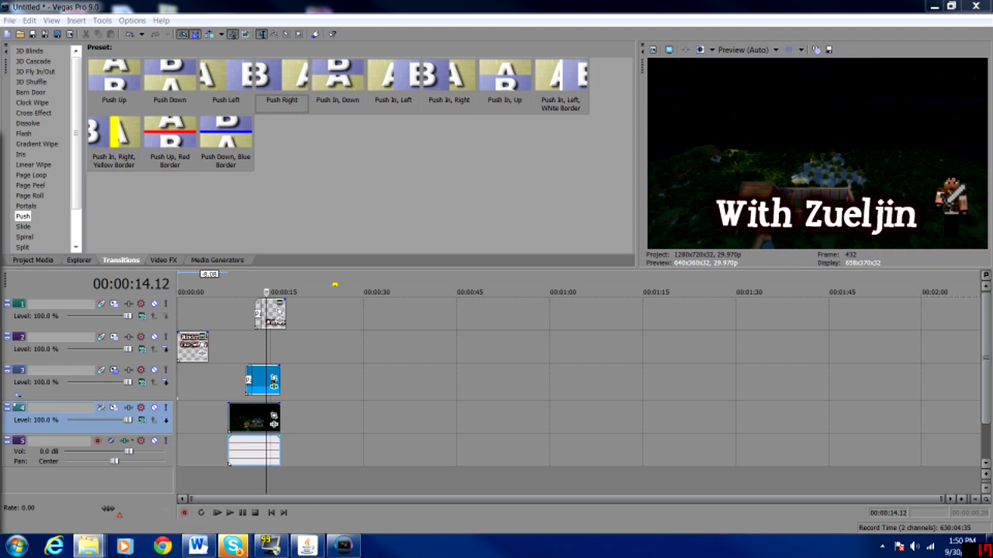
left_click_drag(171, 405, 179, 432)
left_click(185, 487)
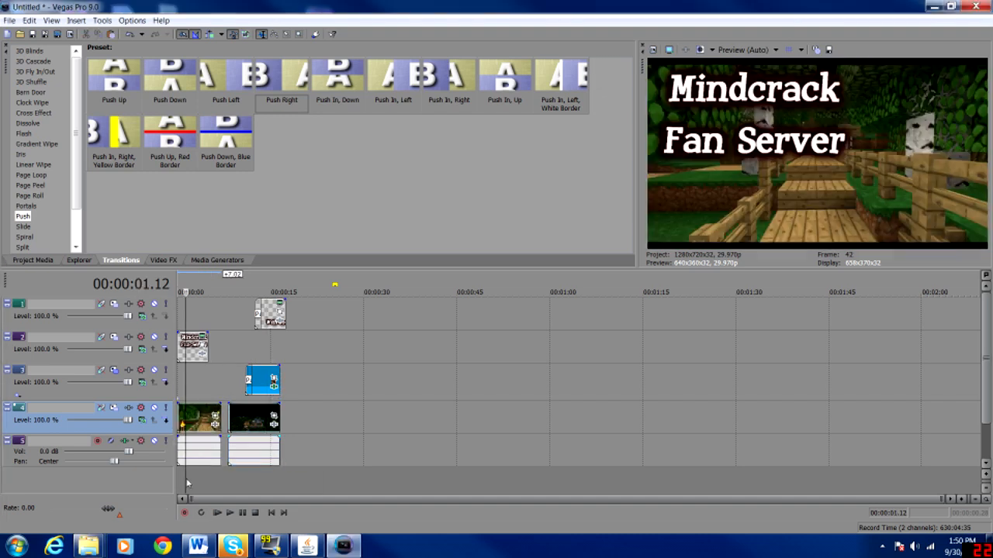
Step: Play back the opening to review the forest walkway clip under the Mindcrack title
left_click(230, 514)
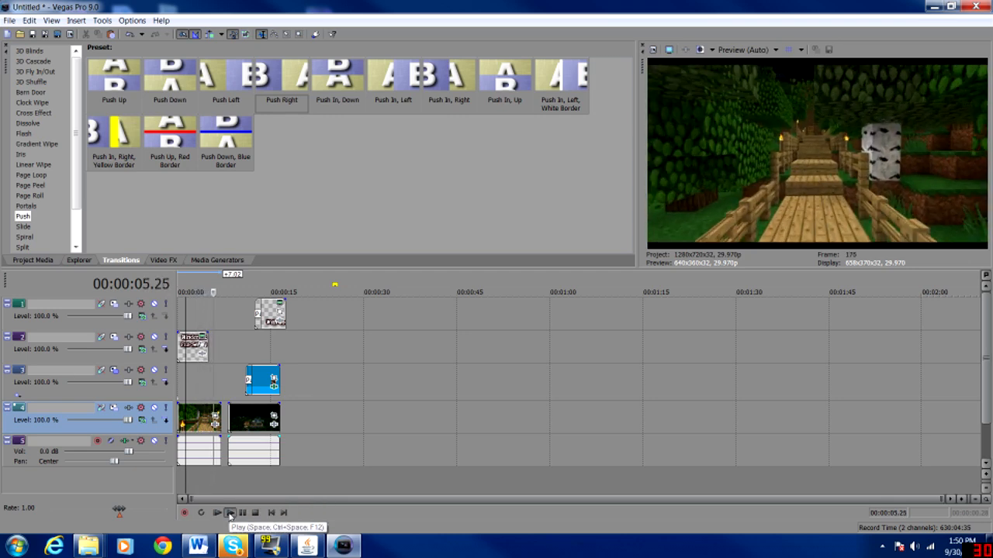
left_click(243, 514)
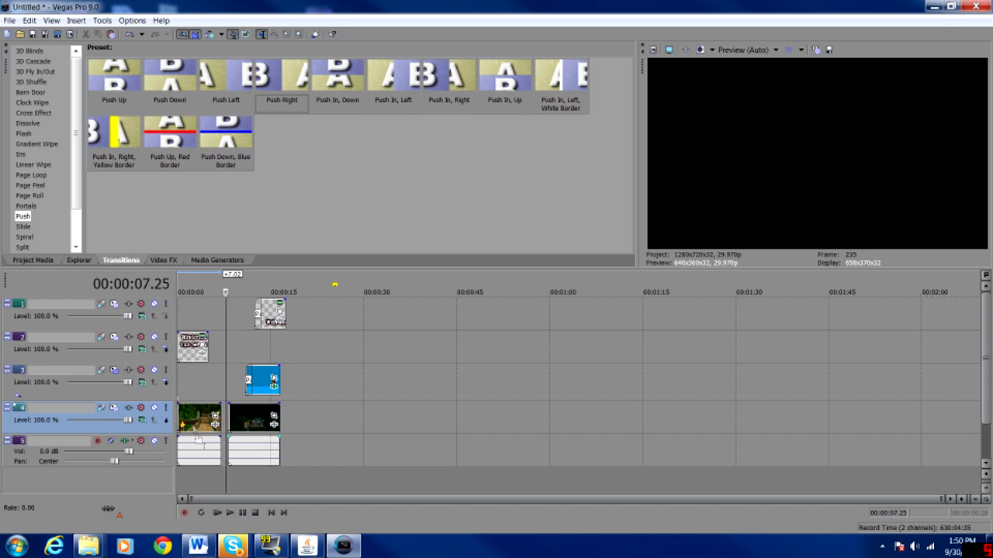
left_click(202, 486)
left_click(231, 514)
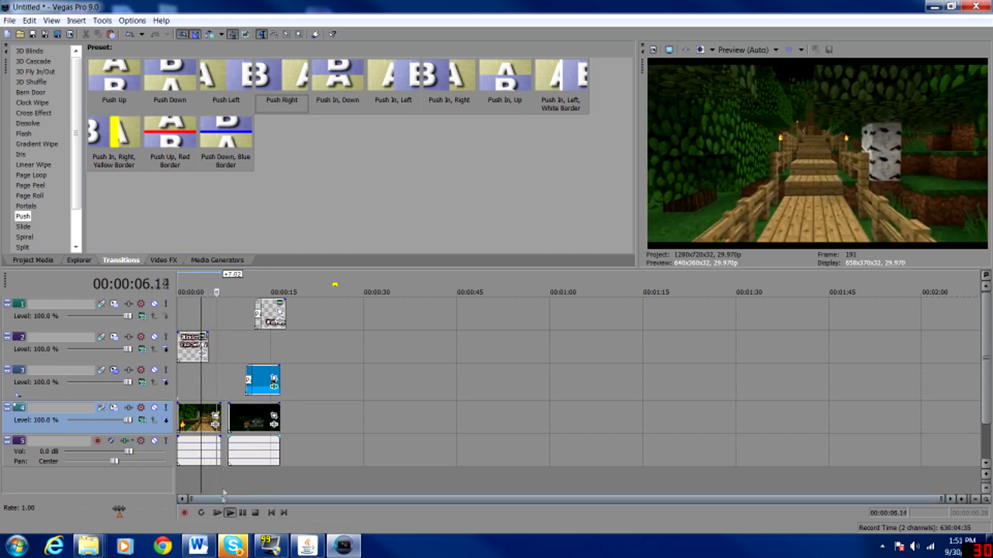
Step: Replace the opening clip with a different forest walkway recording and shorten its end to finish just before the night clip
left_click(192, 429)
key("Delete")
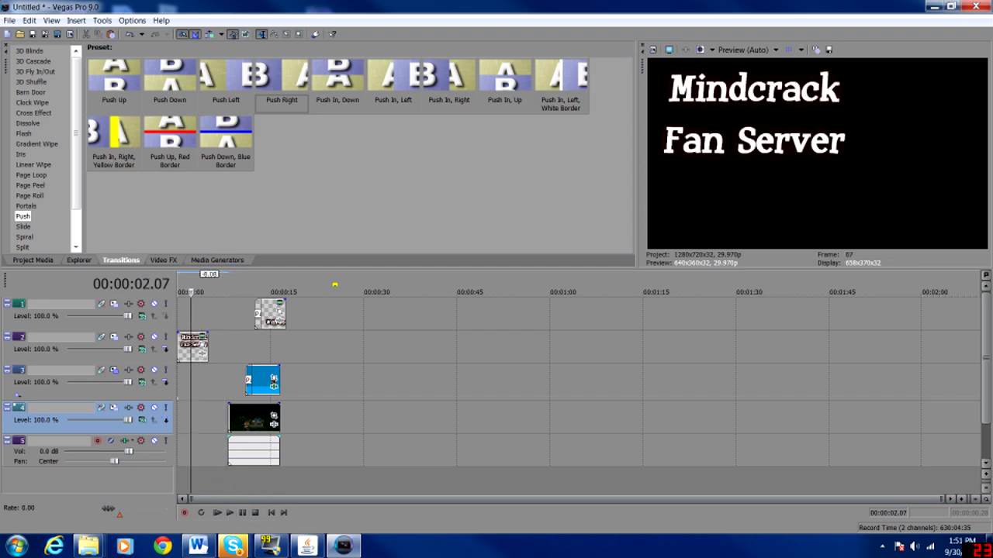
key("ctrl+z")
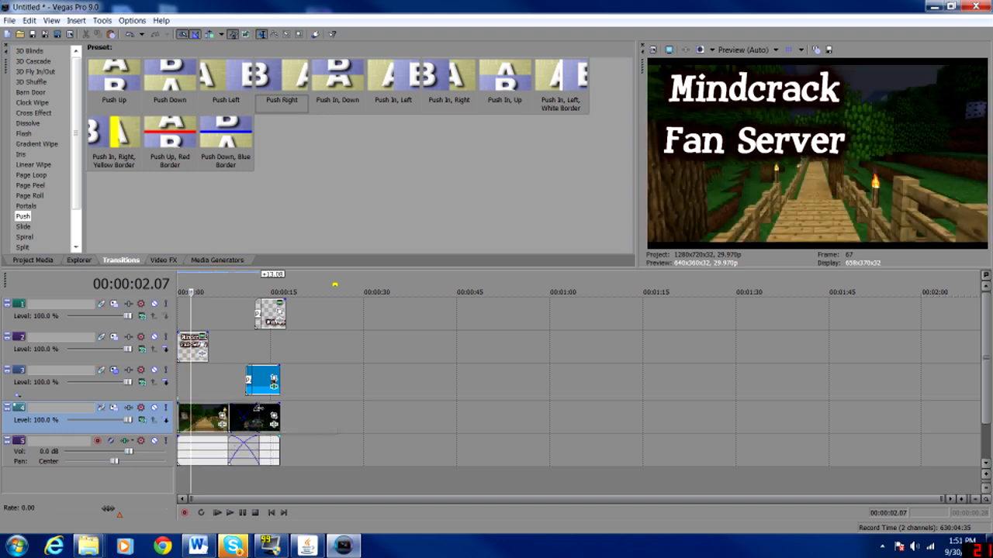
left_click_drag(258, 411, 221, 416)
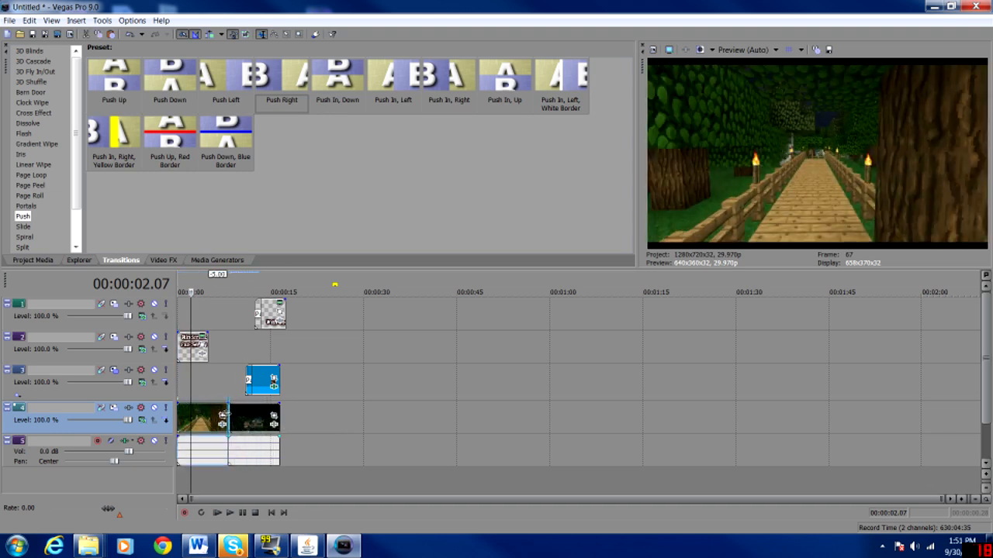
left_click(220, 513)
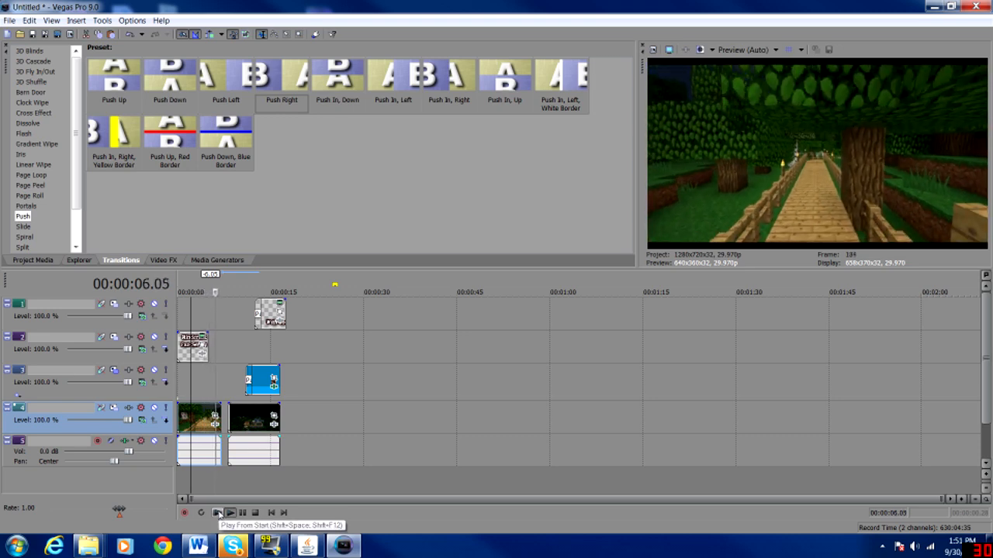
left_click(243, 514)
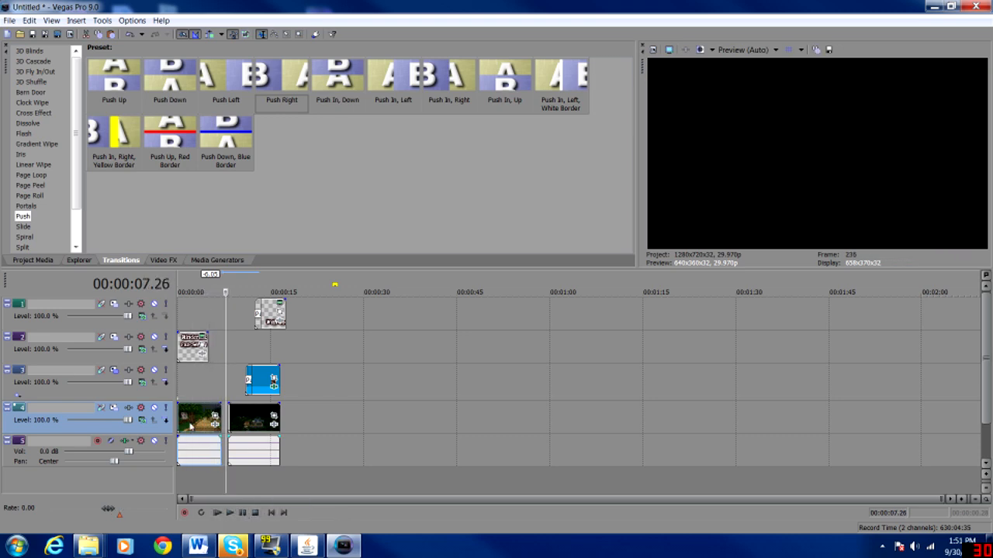
Step: Retrim the start of the replacement forest clip at the timeline's beginning and play back the opening
mouse_move(179, 421)
left_mouse_down()
mouse_move(232, 421)
mouse_move(189, 425)
left_mouse_up()
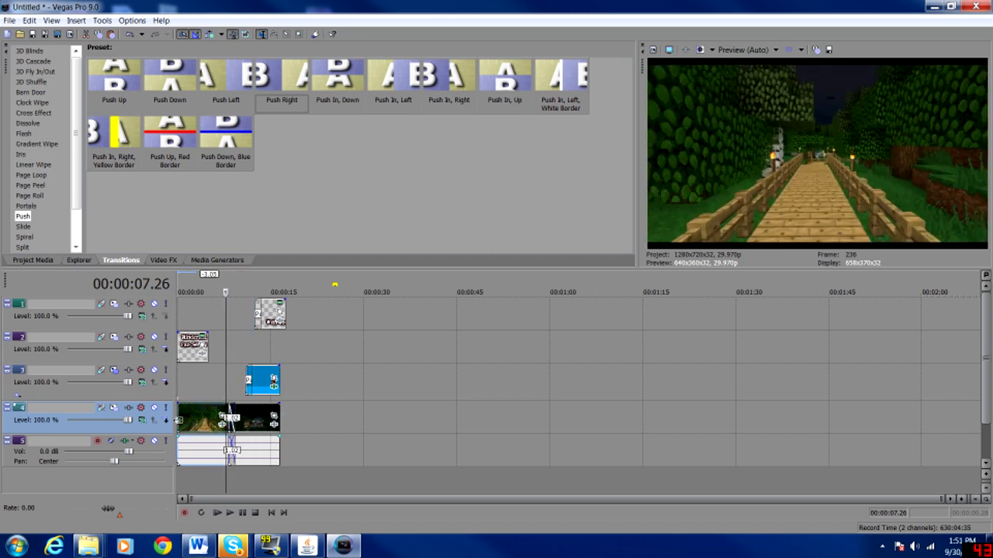
key("ctrl+z")
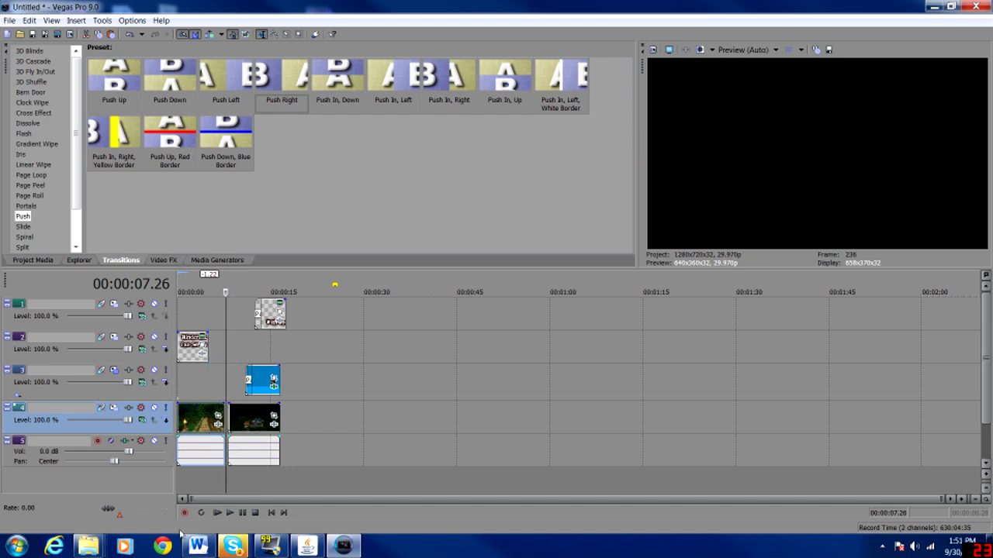
left_click(217, 513)
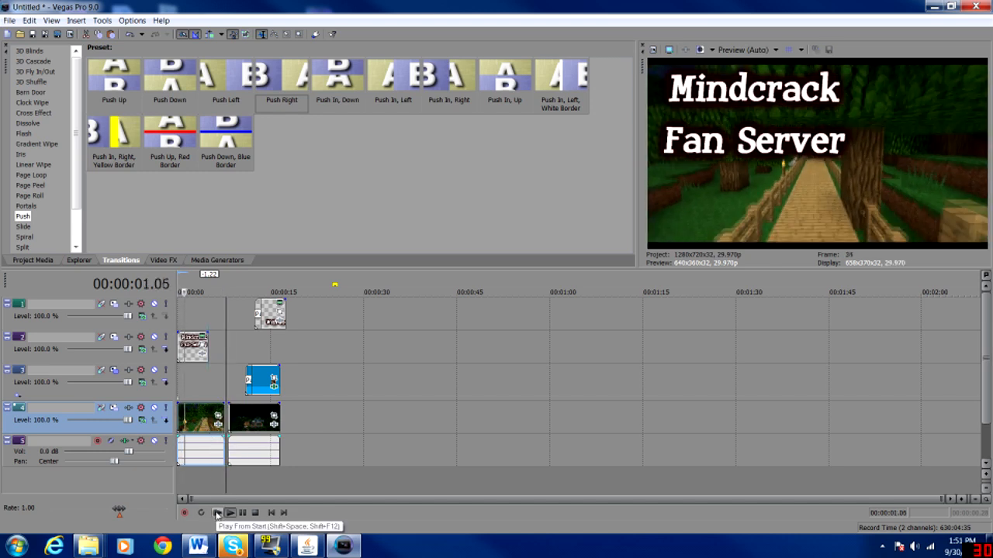
left_click(242, 513)
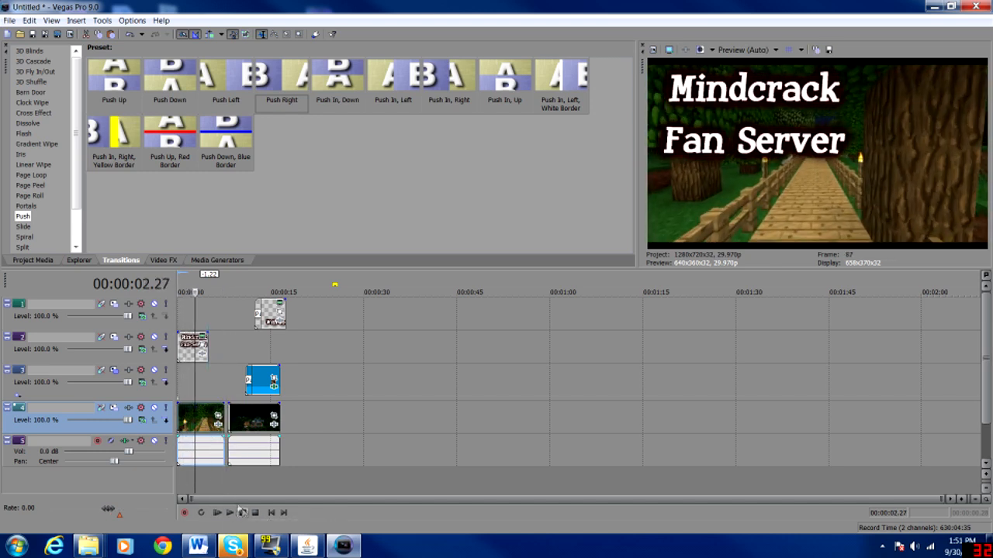
left_click(191, 431)
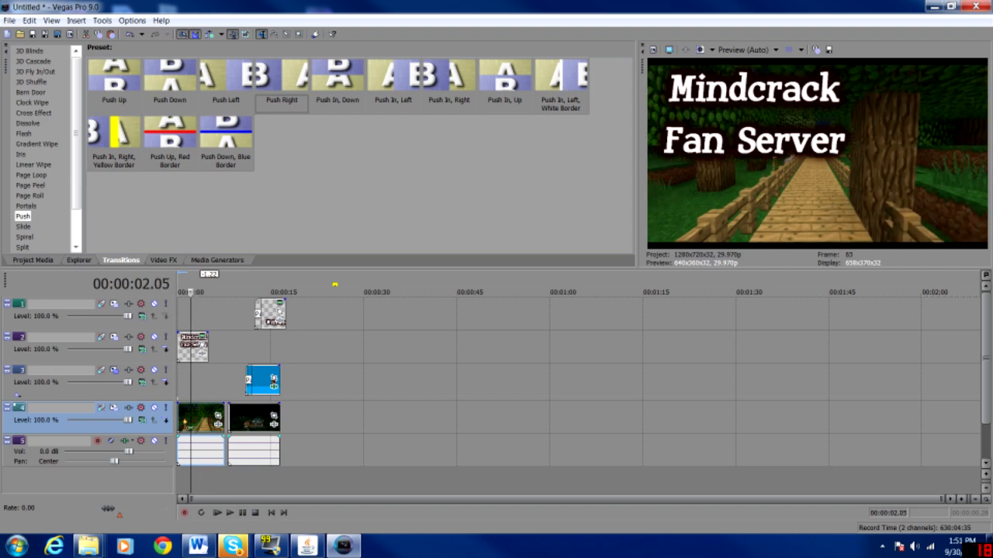
Step: Split the opening forest clip at 00:00:02.05, delete its first part and move the remainder to the timeline's beginning
key("s")
left_click(185, 425)
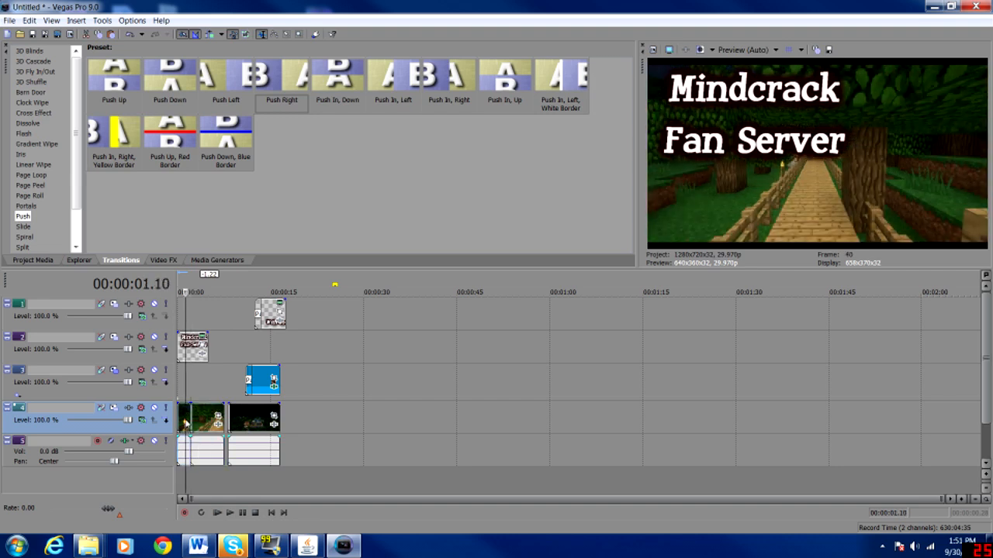
key("Delete")
left_click_drag(210, 421, 166, 418)
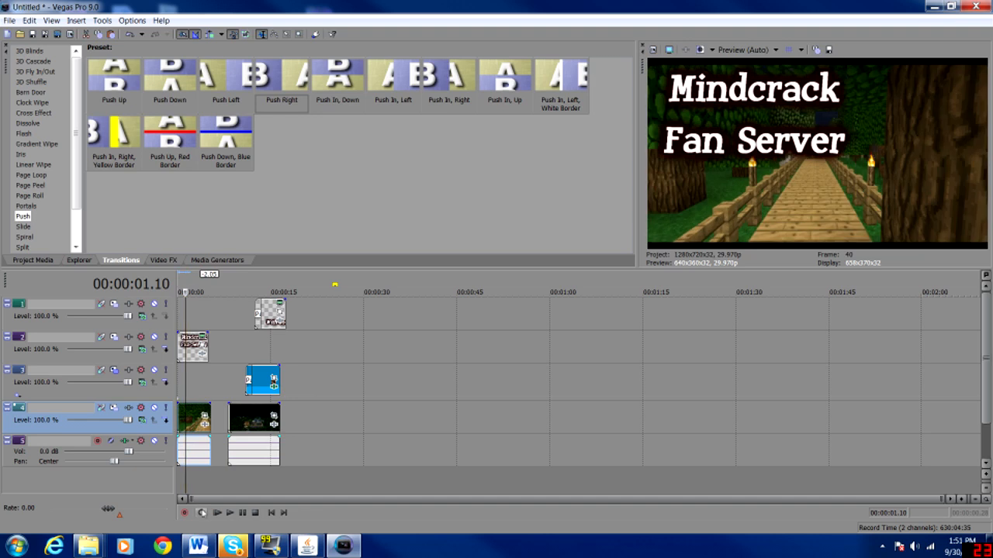
left_click(218, 515)
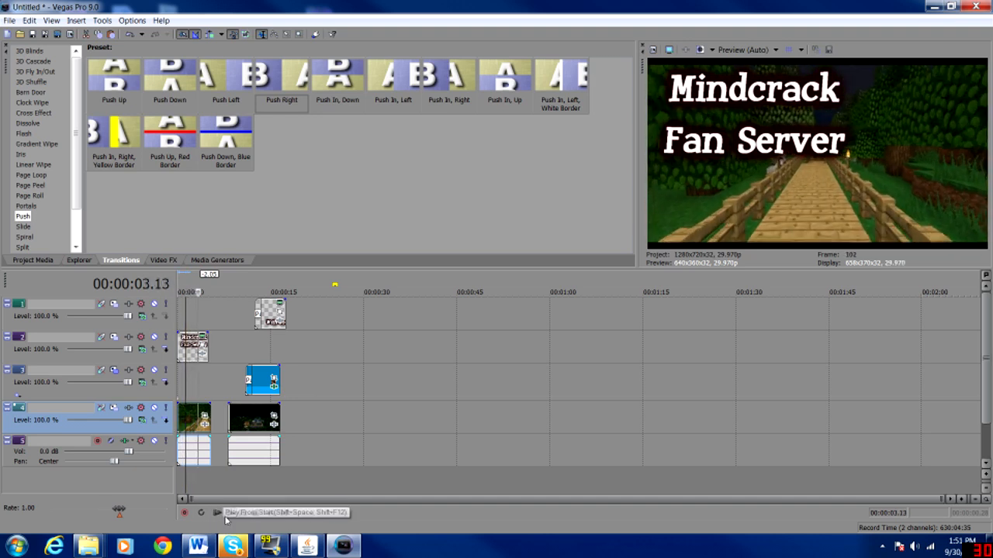
left_click(242, 513)
Step: Move the night clip about 14 seconds later and insert a daytime fort clip in the gap, playing it back to find the wanted section
left_click_drag(246, 418, 333, 415)
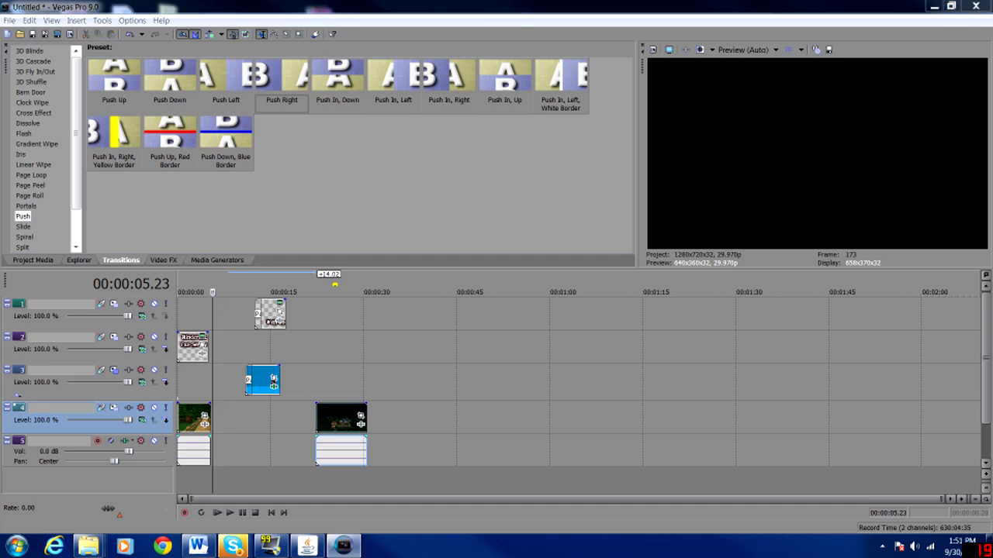
mouse_move(221, 442)
left_mouse_down()
mouse_move(230, 442)
mouse_move(222, 442)
left_mouse_up()
left_click(227, 478)
left_click(230, 513)
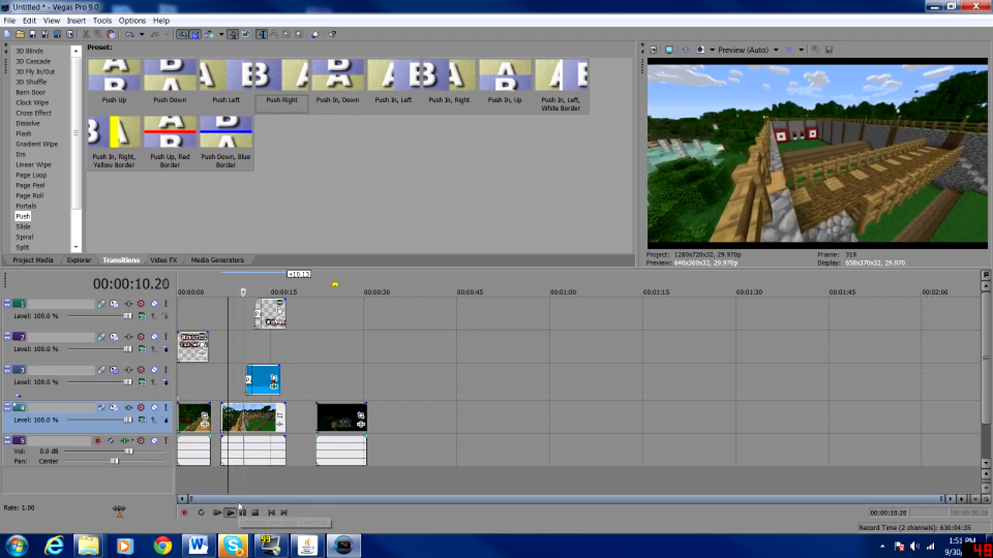
left_click(242, 513)
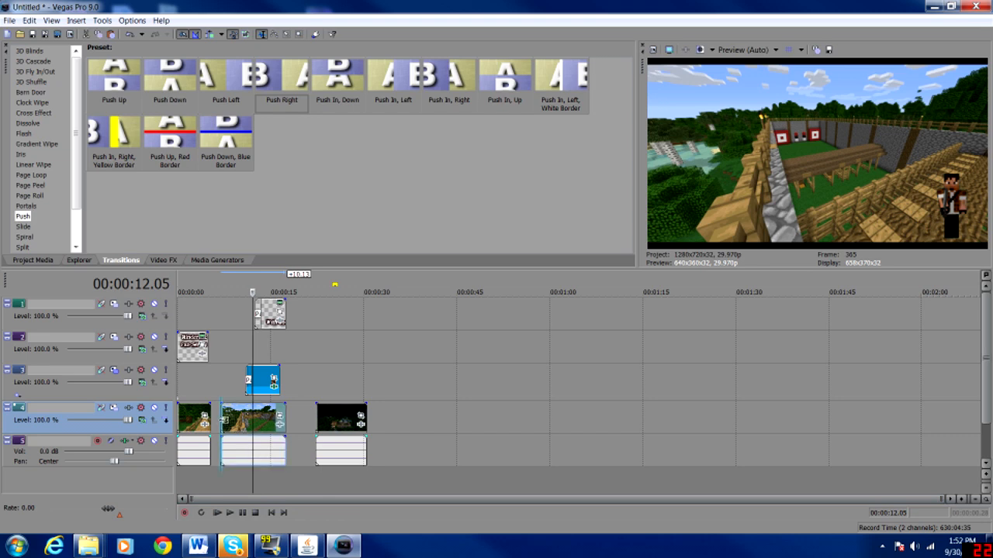
Step: Trim the daytime clip's start to about 00:00:12.05 and arrange it between the forest and night clips with short crossfades
left_click_drag(223, 423, 253, 423)
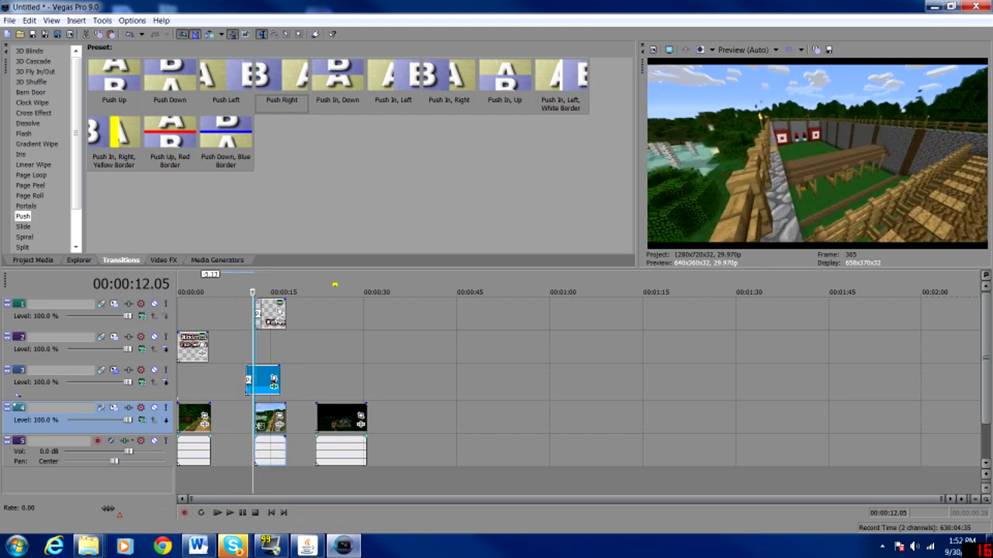
left_click_drag(254, 424, 232, 423)
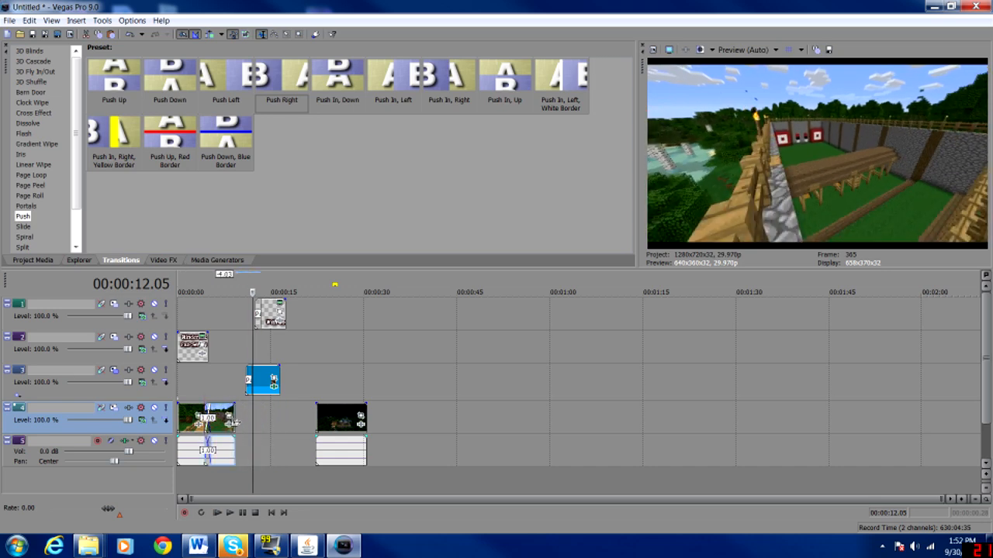
left_click_drag(341, 426, 256, 435)
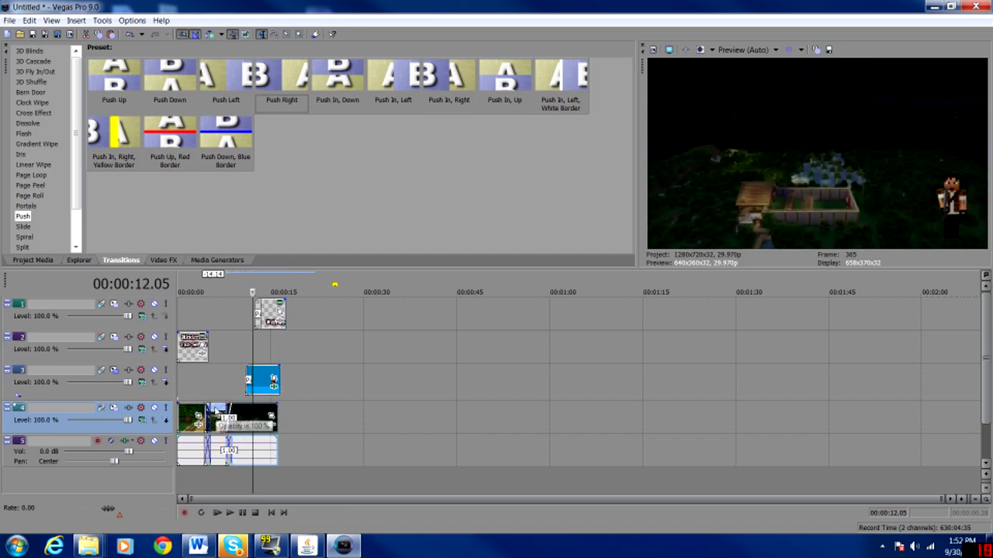
Step: Turn off Maintain Aspect Ratio for the daytime fort clip and the opening forest clip
right_click(218, 409)
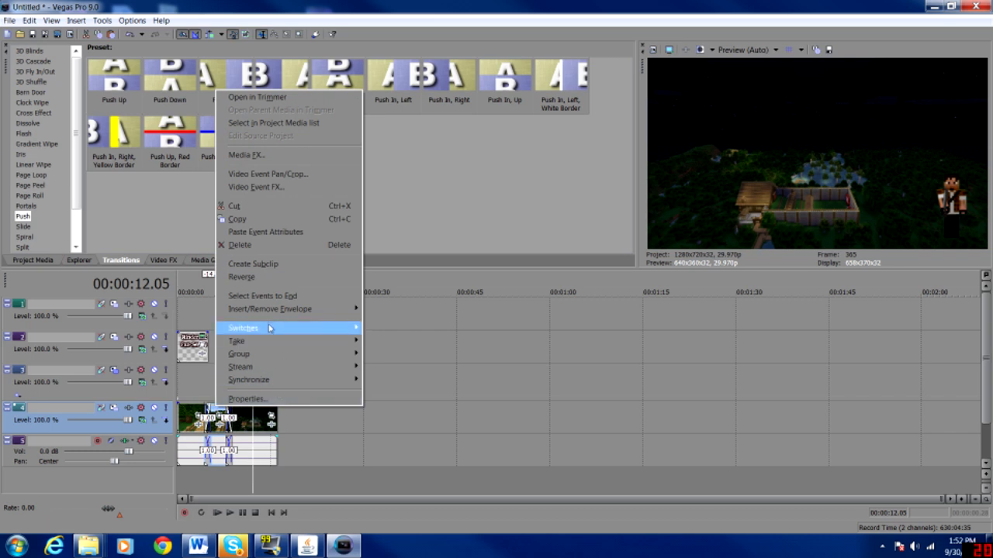
mouse_move(269, 328)
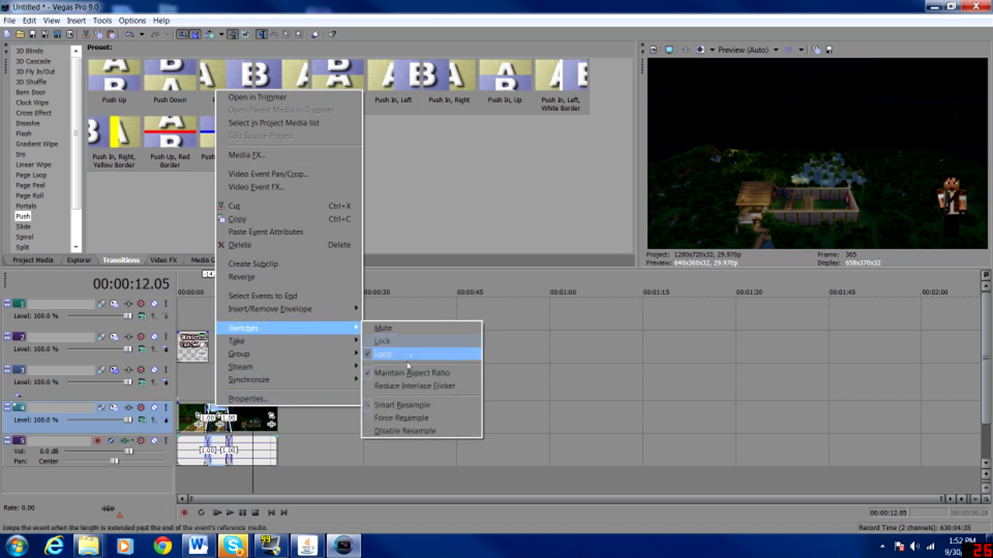
left_click(416, 372)
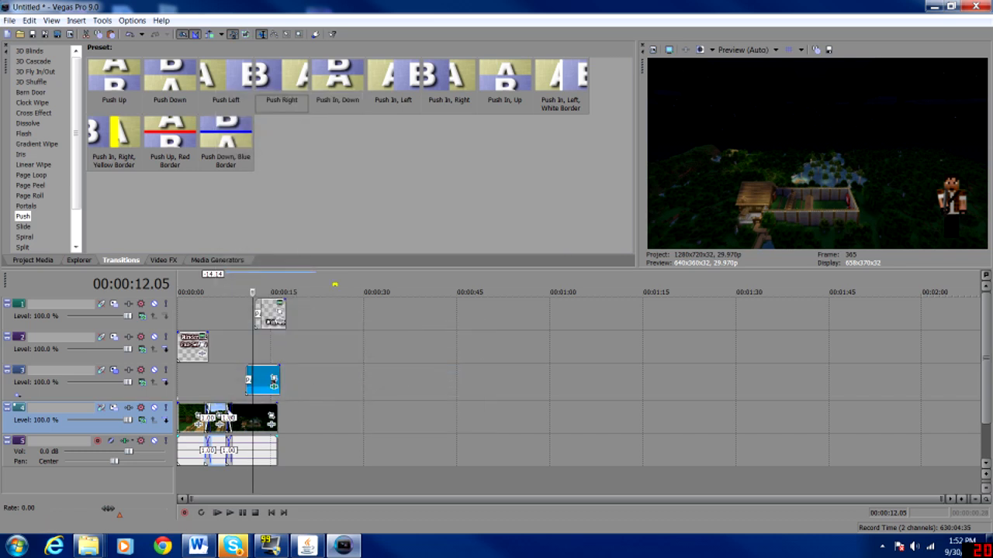
right_click(194, 417)
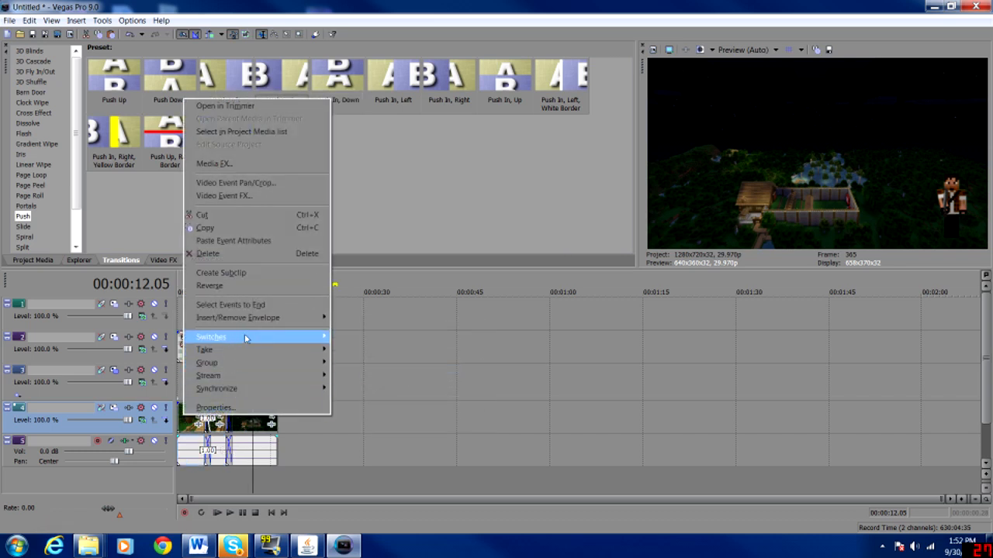
mouse_move(256, 338)
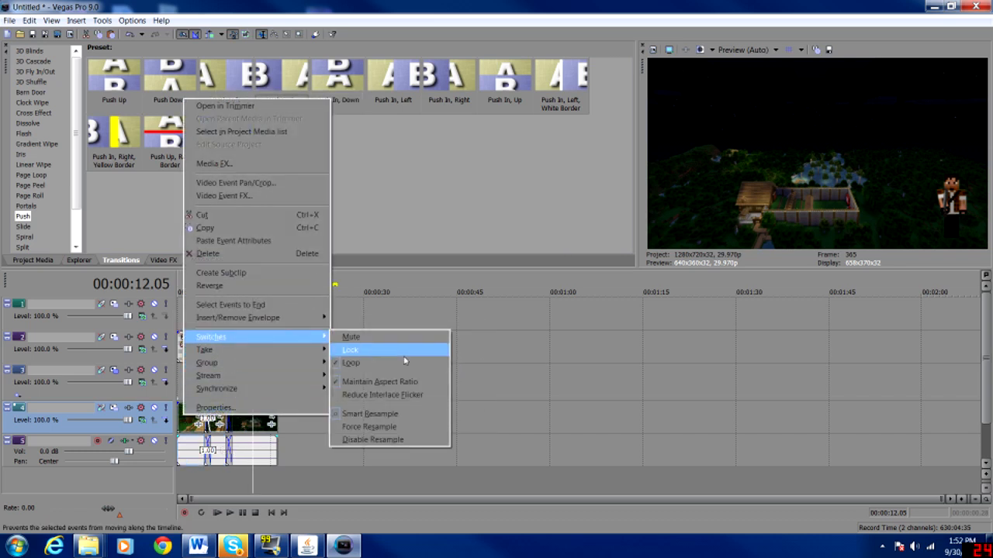
left_click(410, 381)
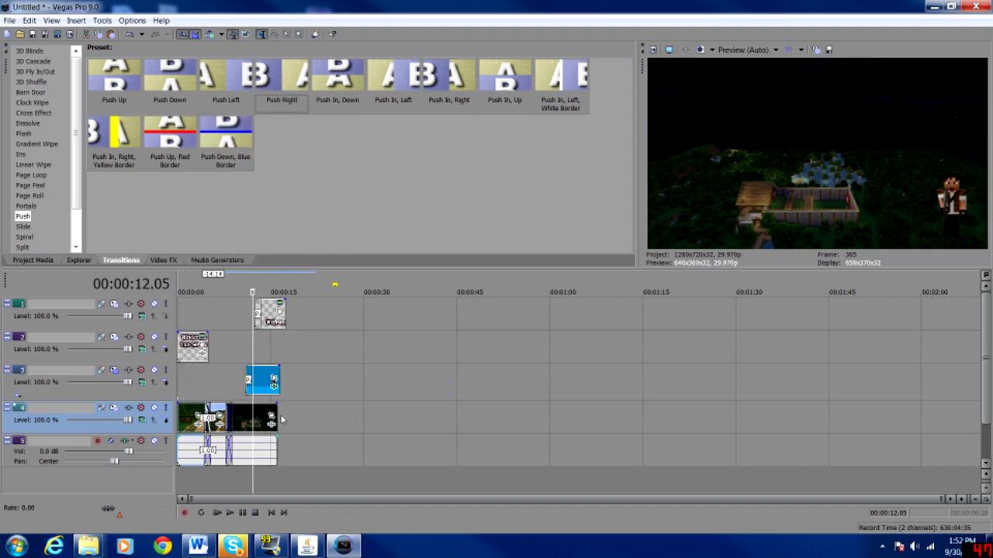
Step: Trim the night clip's end to about 00:00:12.05 and shift the character and presenter title clips earlier on their tracks
left_click_drag(273, 419, 255, 419)
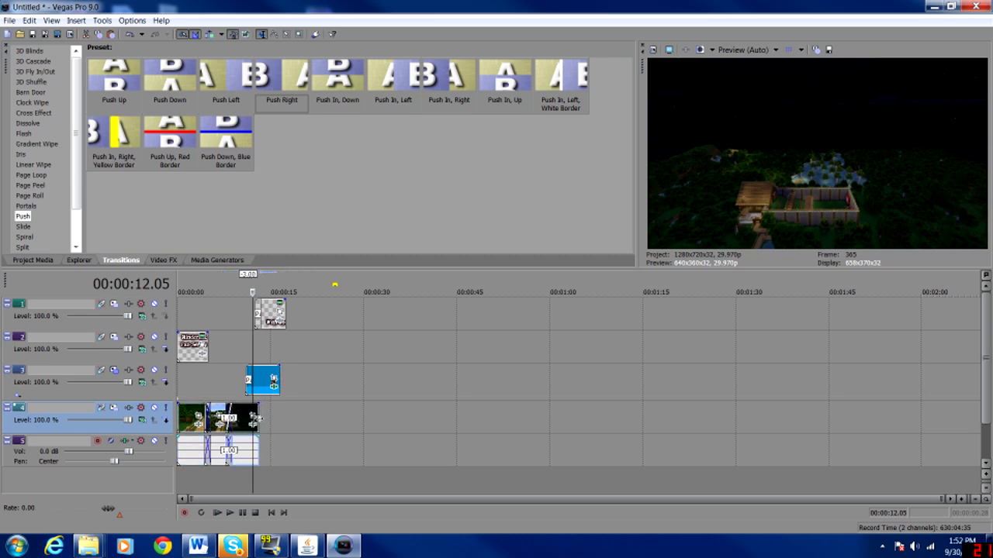
left_click_drag(256, 420, 254, 420)
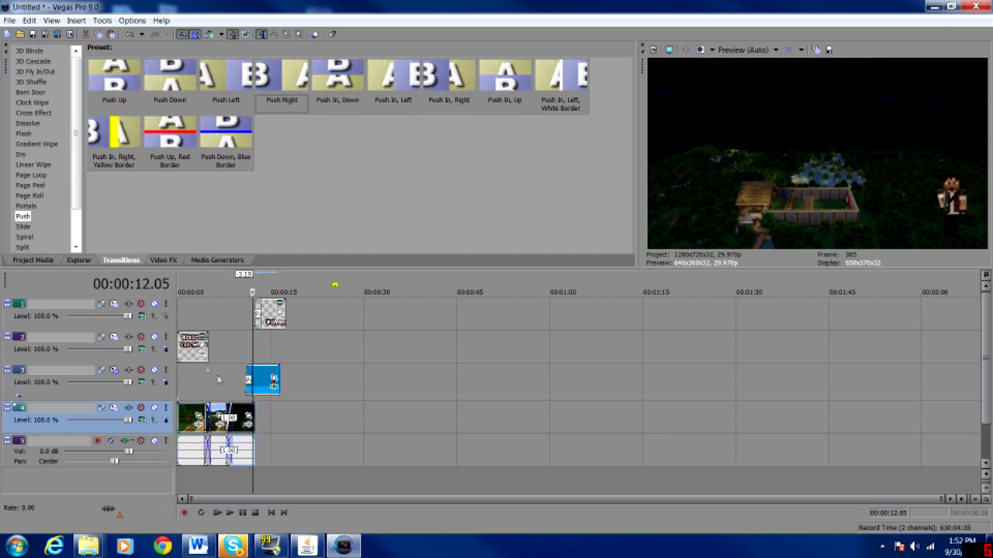
left_click_drag(265, 379, 242, 393)
left_click_drag(270, 314, 246, 319)
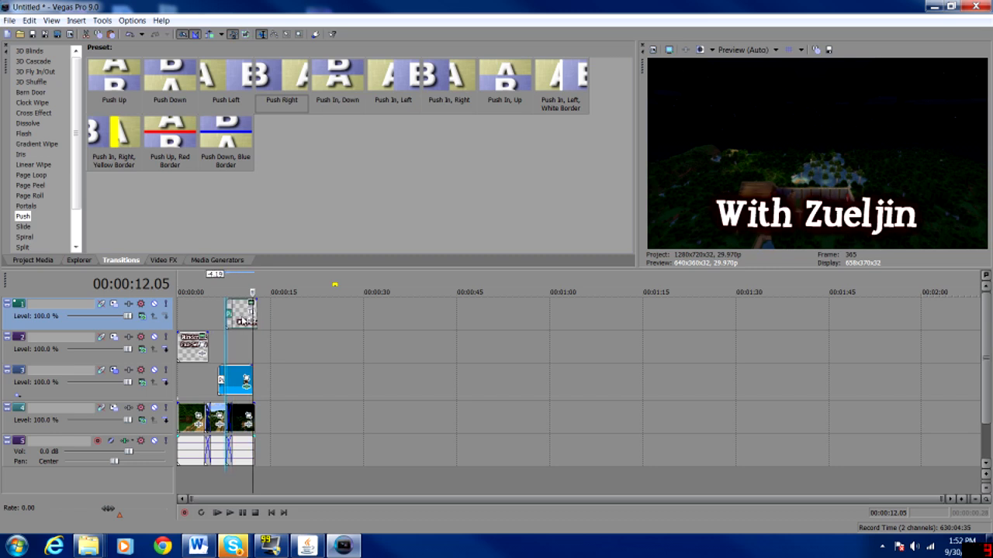
left_click_drag(242, 319, 240, 319)
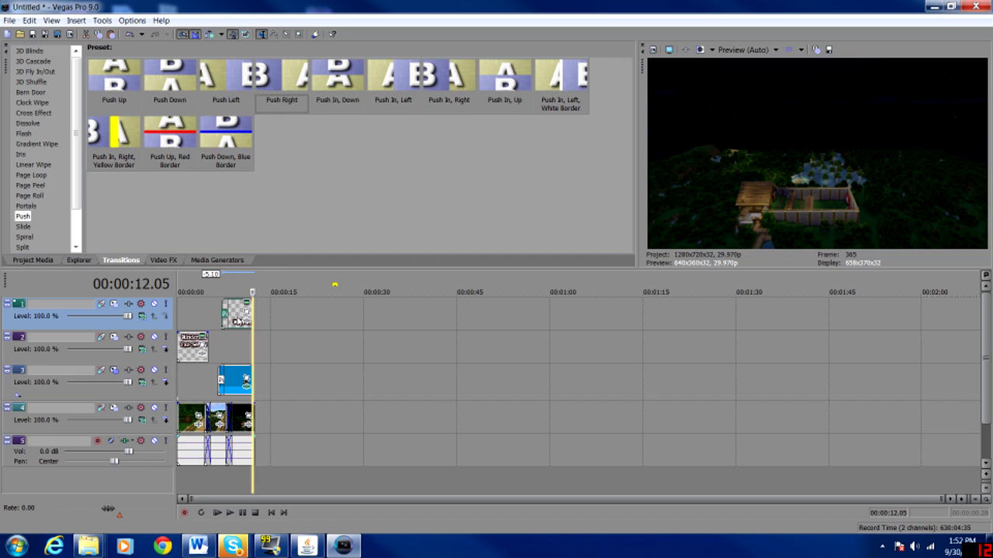
left_click_drag(237, 321, 224, 322)
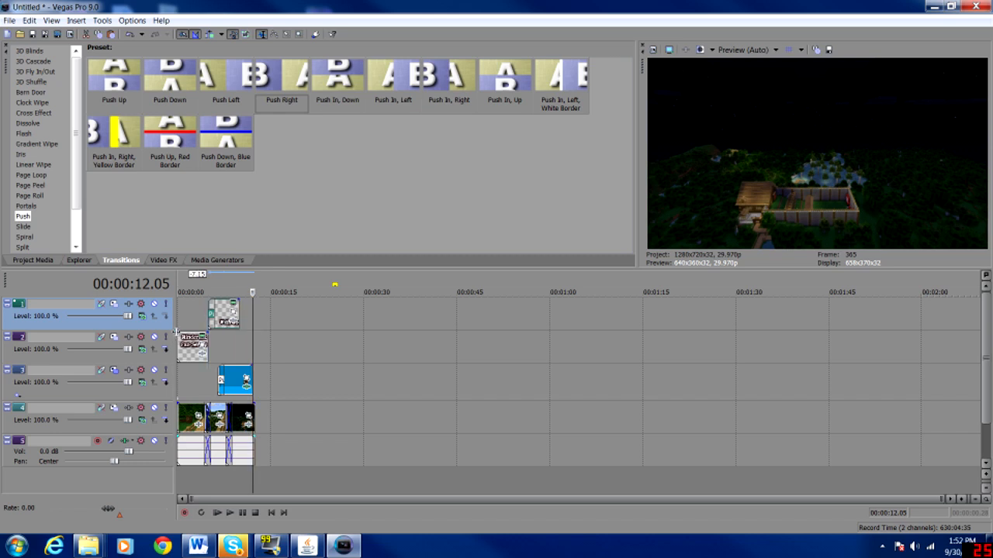
Step: Add short fade-ins to the Mindcrack title and the opening forest clip and play the intro from the start
left_click_drag(176, 332, 187, 337)
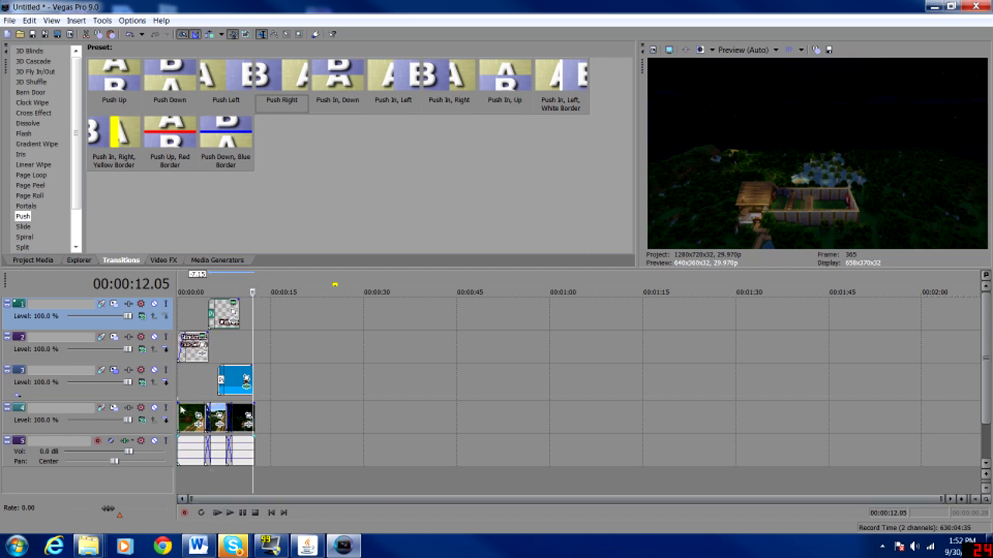
left_click_drag(177, 404, 184, 405)
left_click(218, 513)
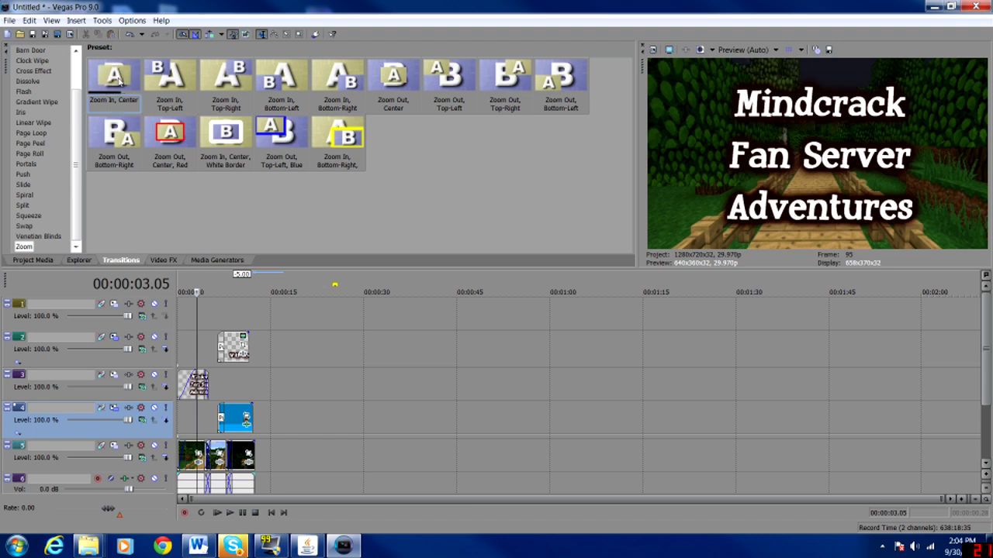
Step: Apply the Zoom In, Center transition to the start of the Mindcrack Fan Server Adventures title and play back the intro
left_click_drag(113, 77, 169, 315)
left_click_drag(183, 386, 182, 386)
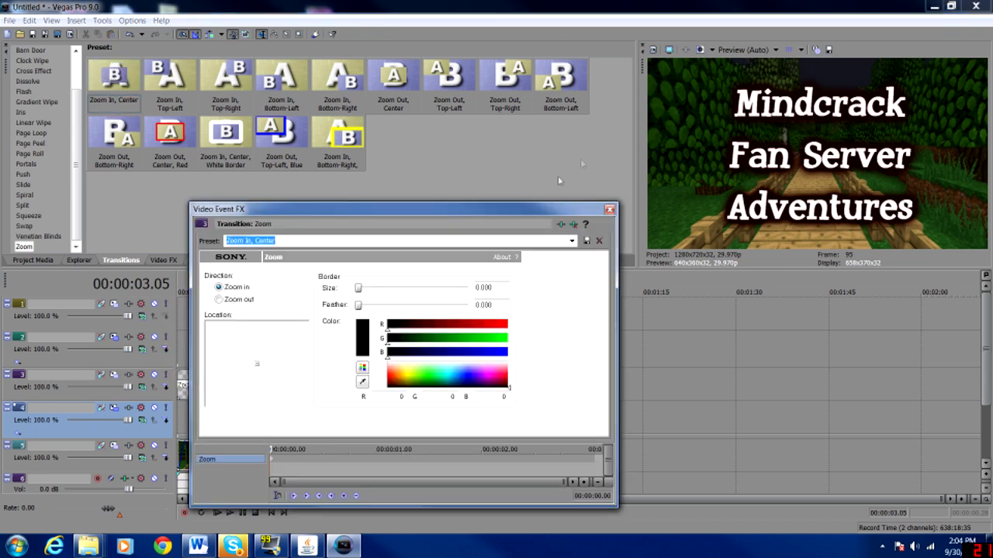
left_click(610, 210)
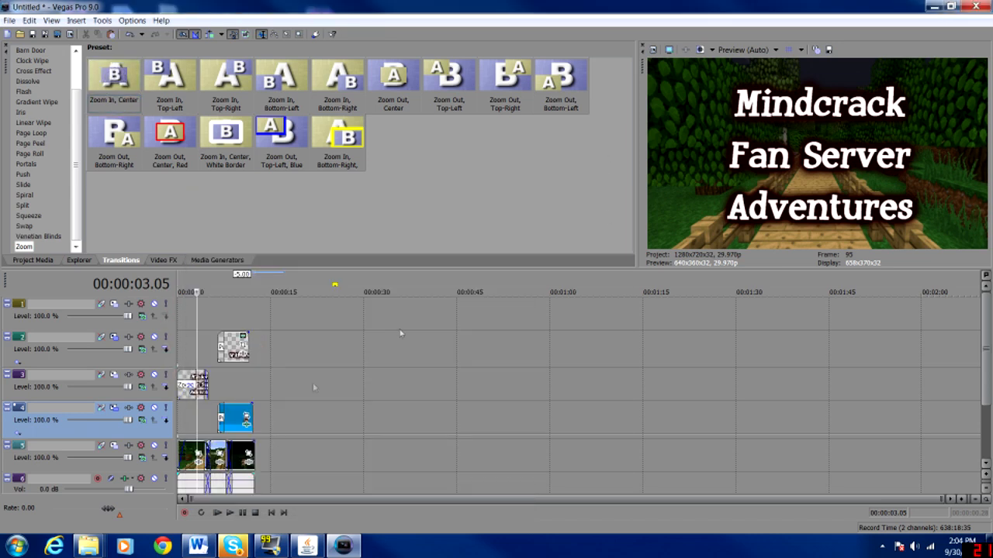
left_click(217, 513)
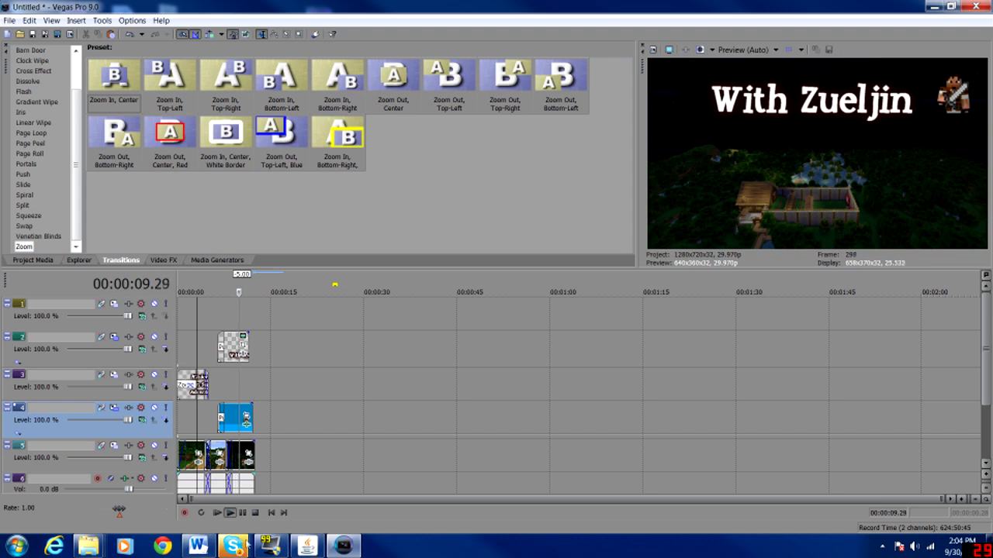
left_click(242, 512)
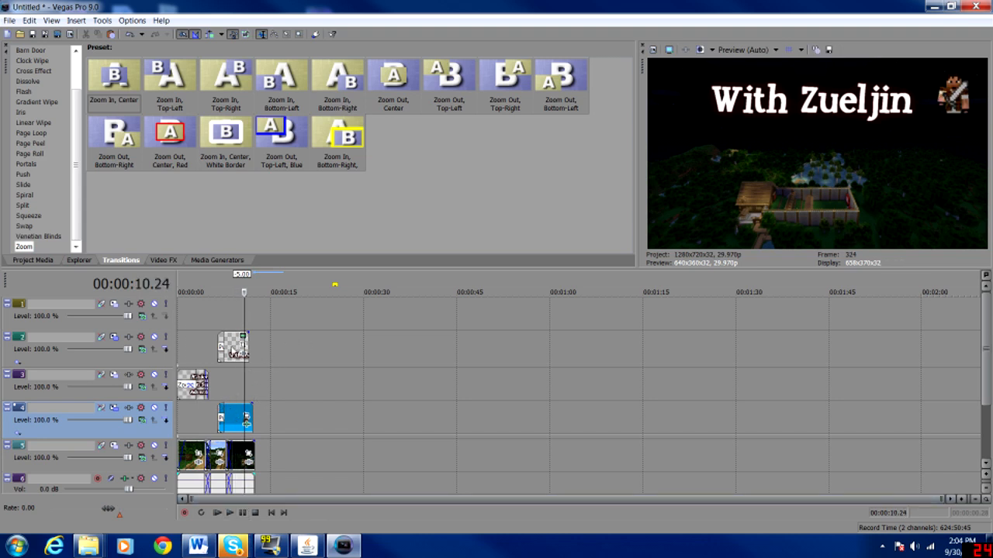
Step: Move the presenter title 24 frames earlier and shift the character clip to start with it
left_click_drag(233, 345, 230, 346)
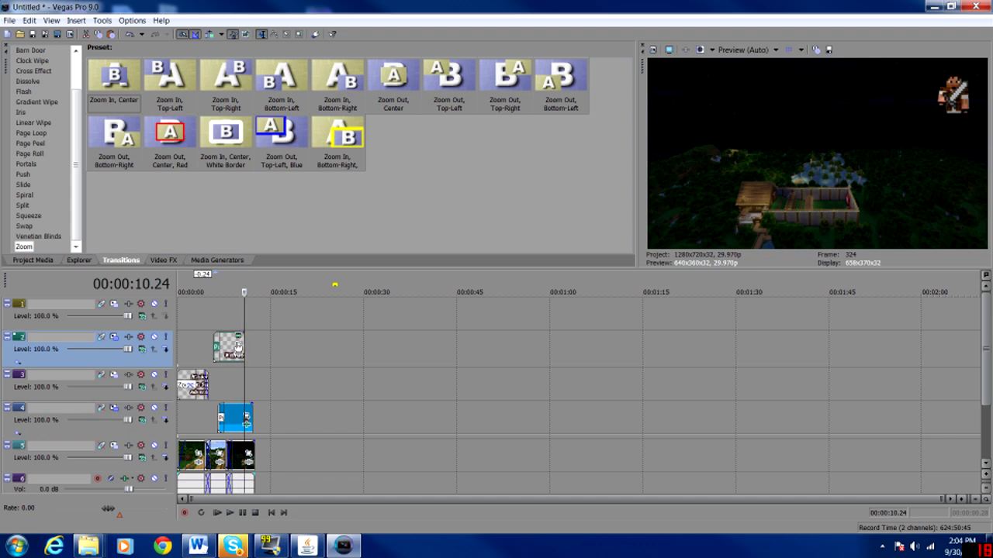
left_click_drag(233, 416, 228, 417)
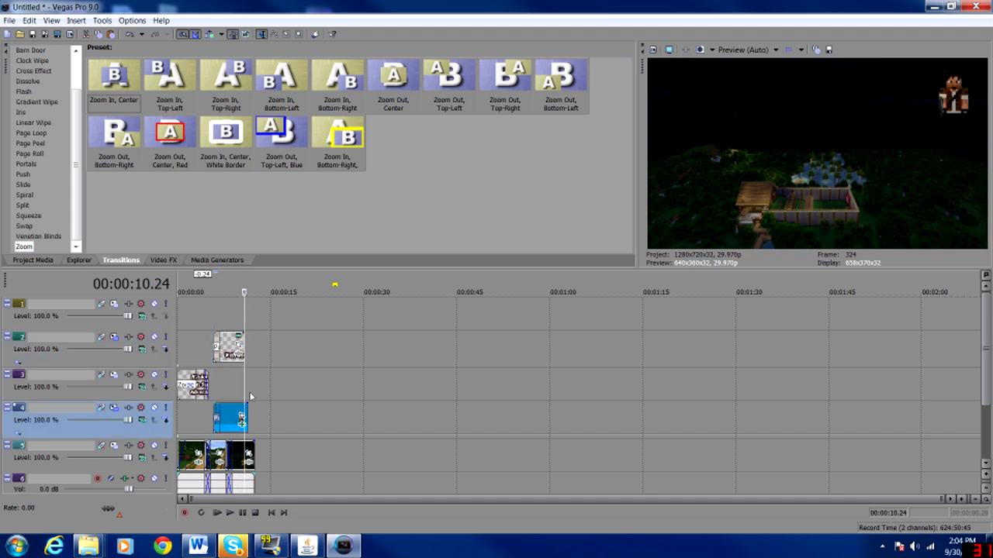
left_click(231, 317)
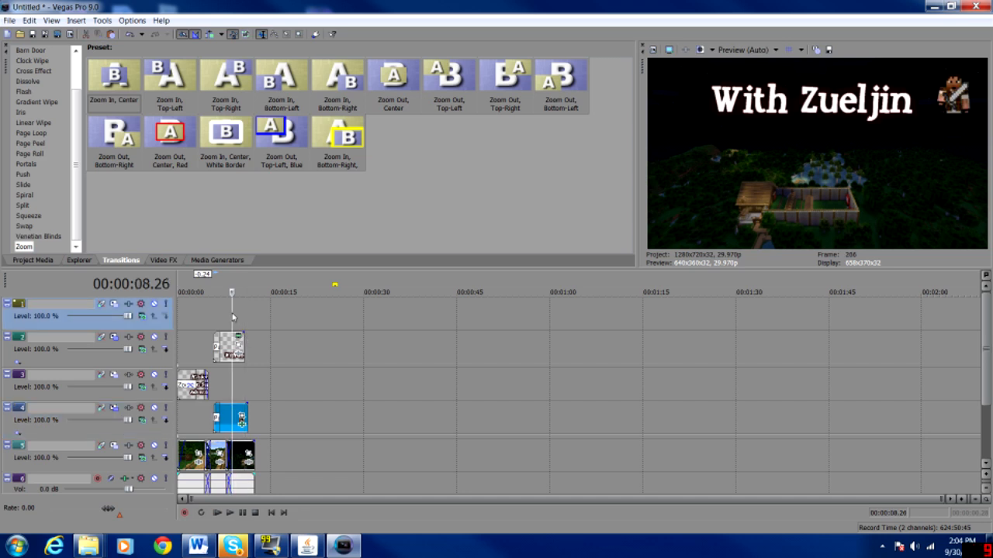
right_click(228, 316)
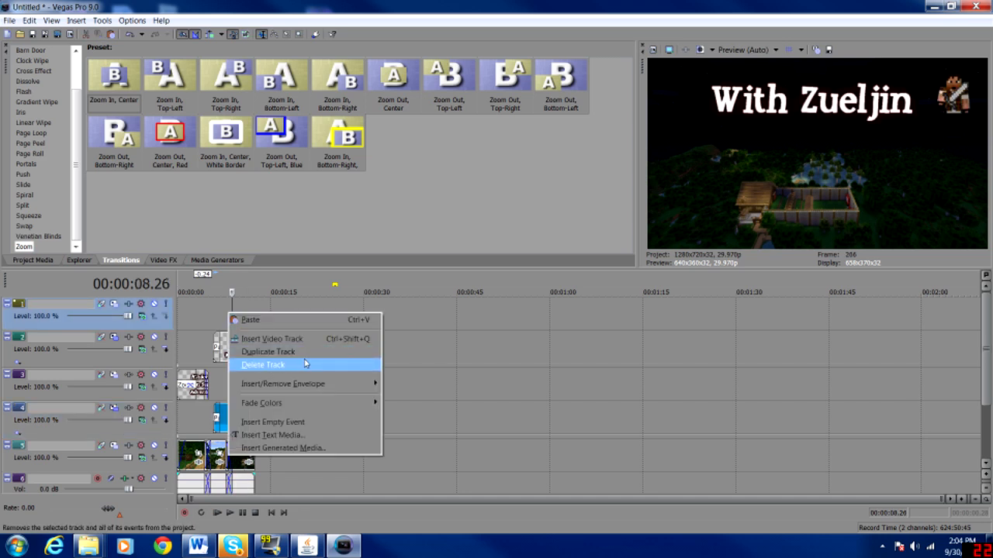
left_click(310, 311)
left_click(310, 311)
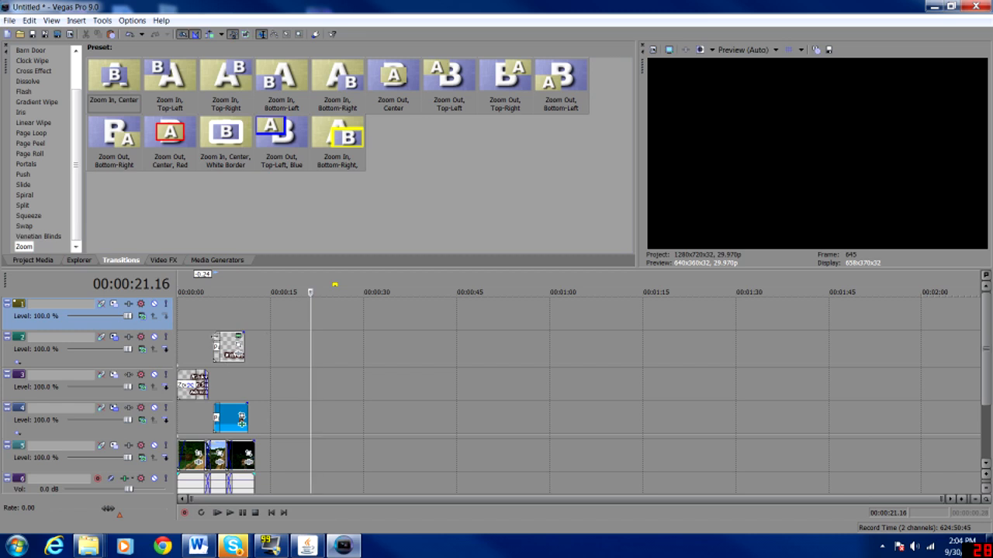
Step: Copy the presenter title and paste it onto the empty top track at 00:00:09.27
right_click(232, 349)
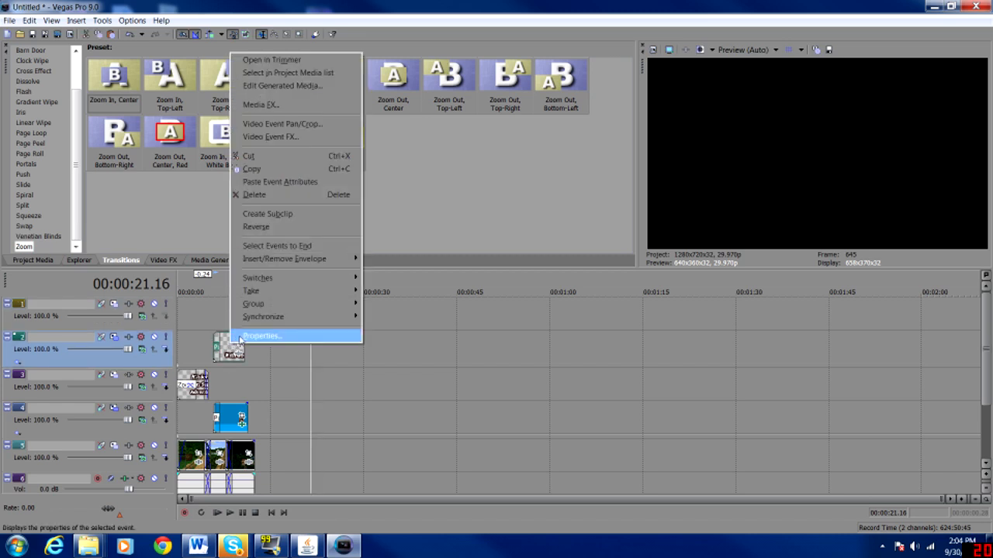
left_click(251, 168)
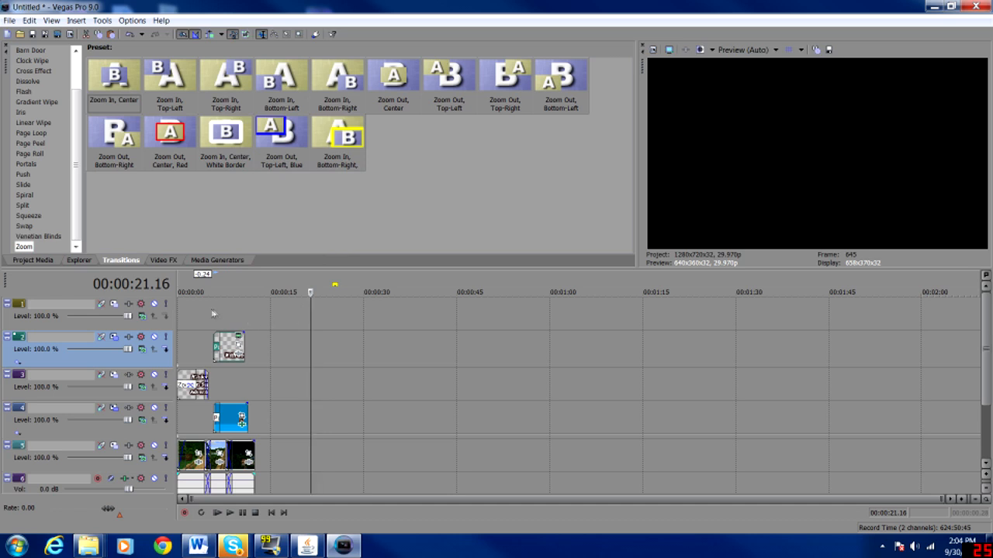
left_click(239, 310)
right_click(236, 311)
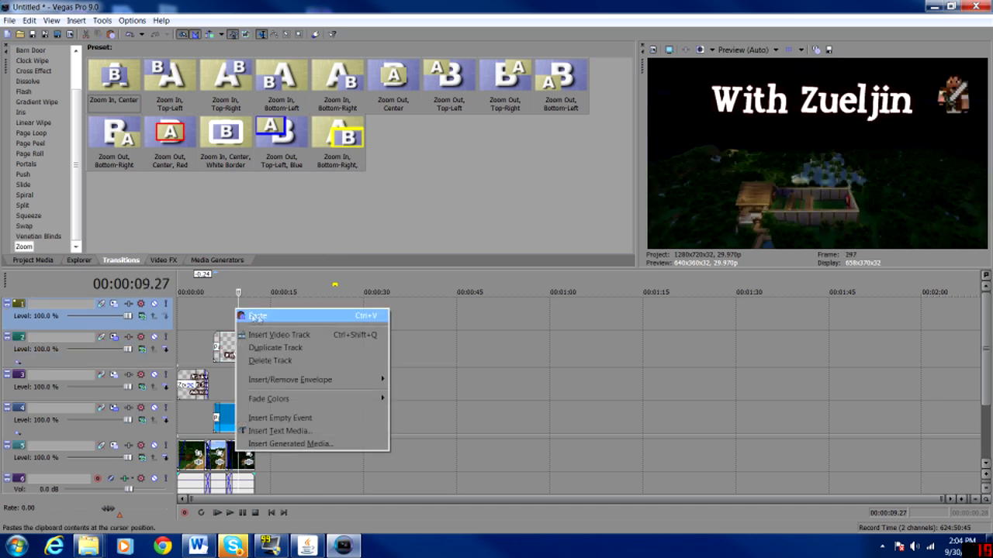
left_click(259, 316)
left_click(581, 238)
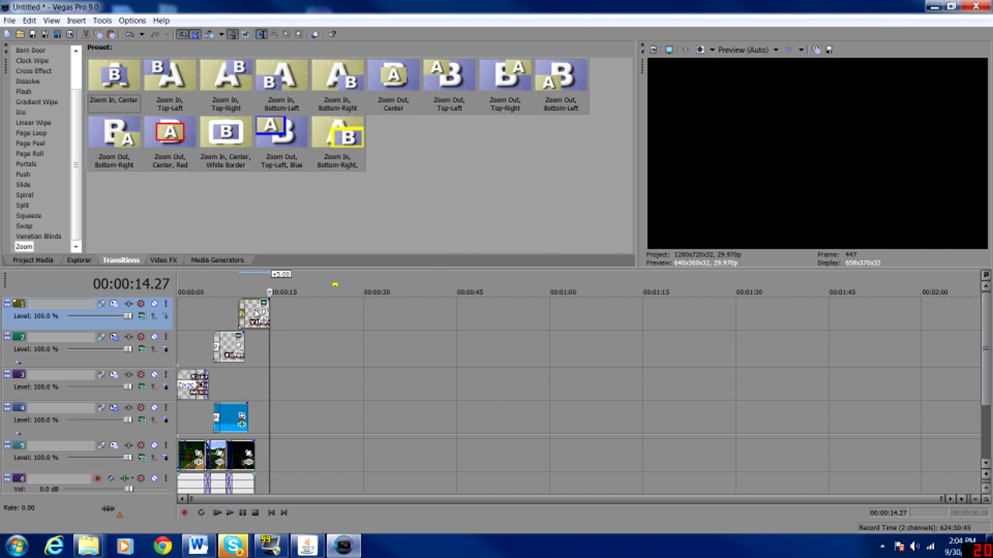
Step: Move the pasted title 1 second 1 frame earlier and change its text to "And Friends"
left_click_drag(255, 312, 250, 314)
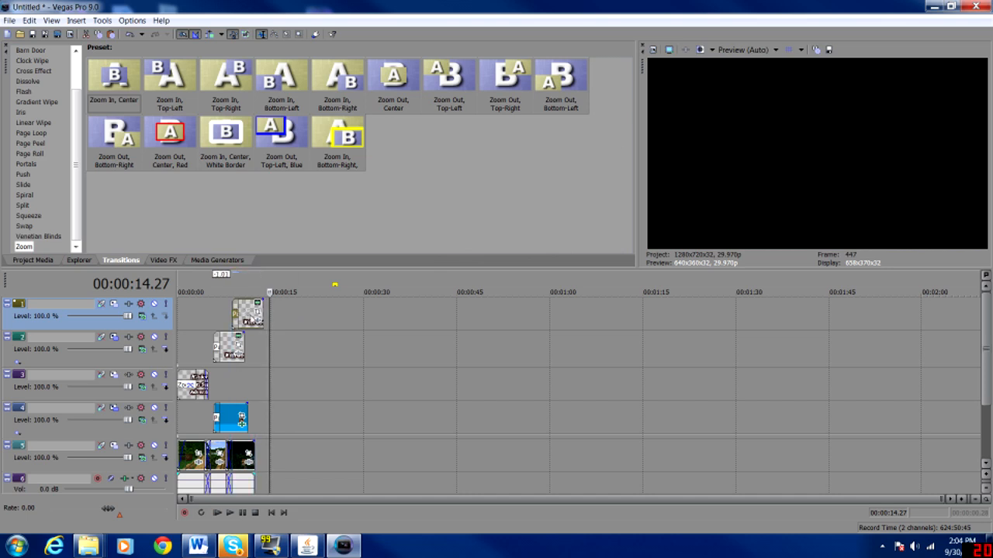
right_click(251, 316)
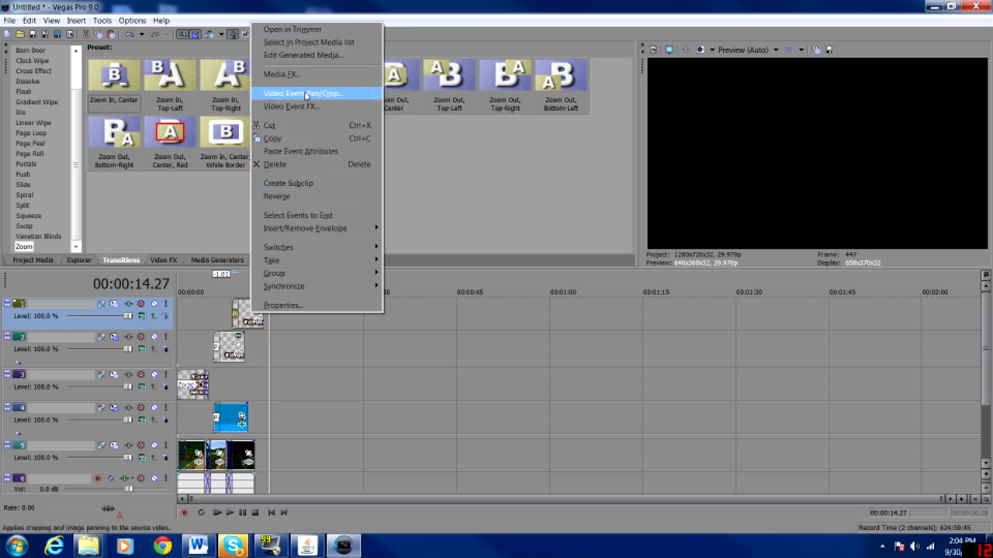
left_click(303, 55)
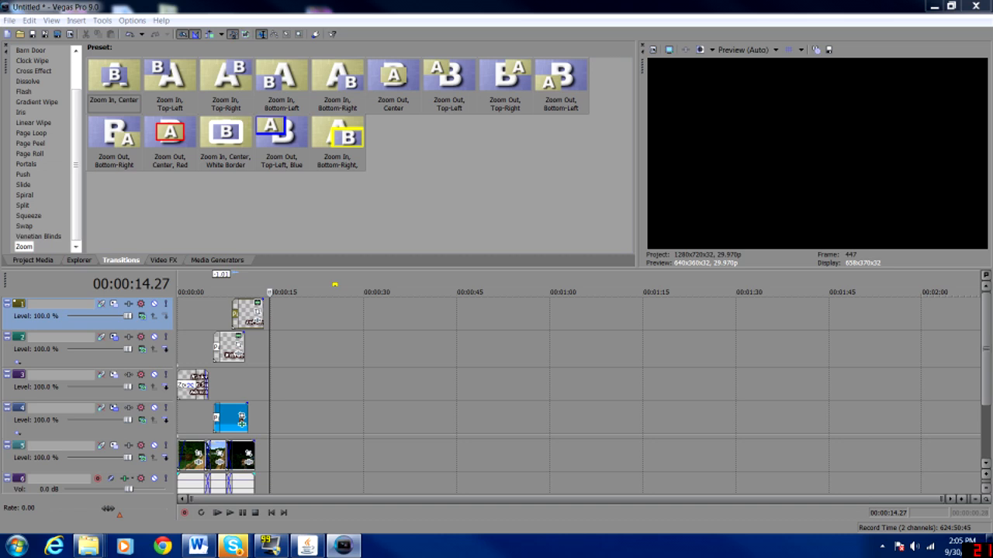
Step: Preview the title overlap around 00:00:10.05 and use Track Motion to raise the And Friends title to just below the presenter title
left_click(254, 380)
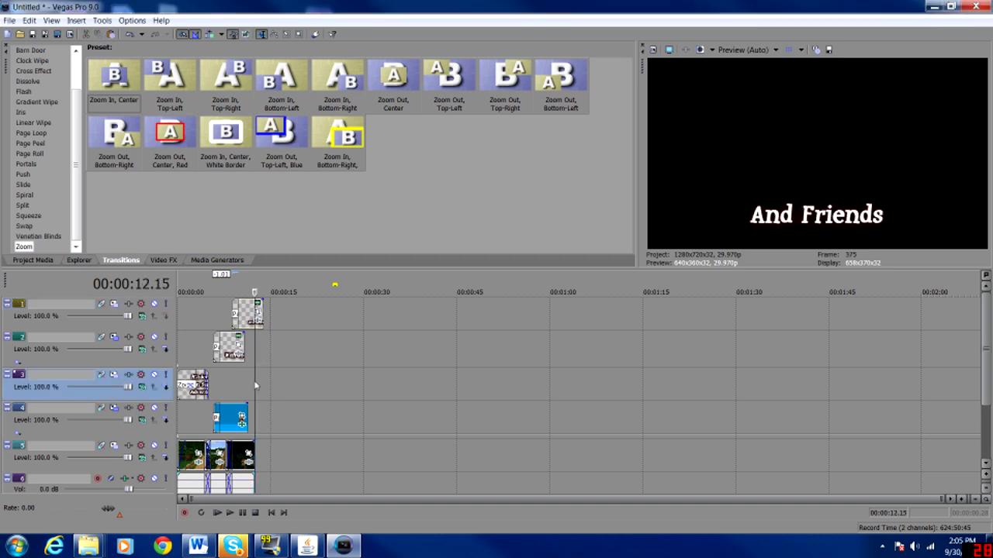
left_click(242, 392)
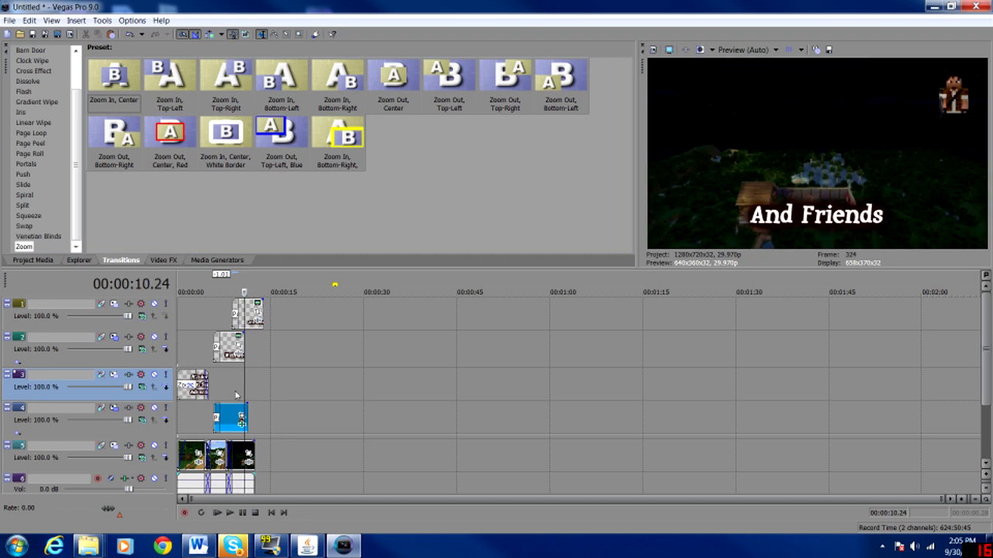
left_click(236, 396)
left_click(239, 394)
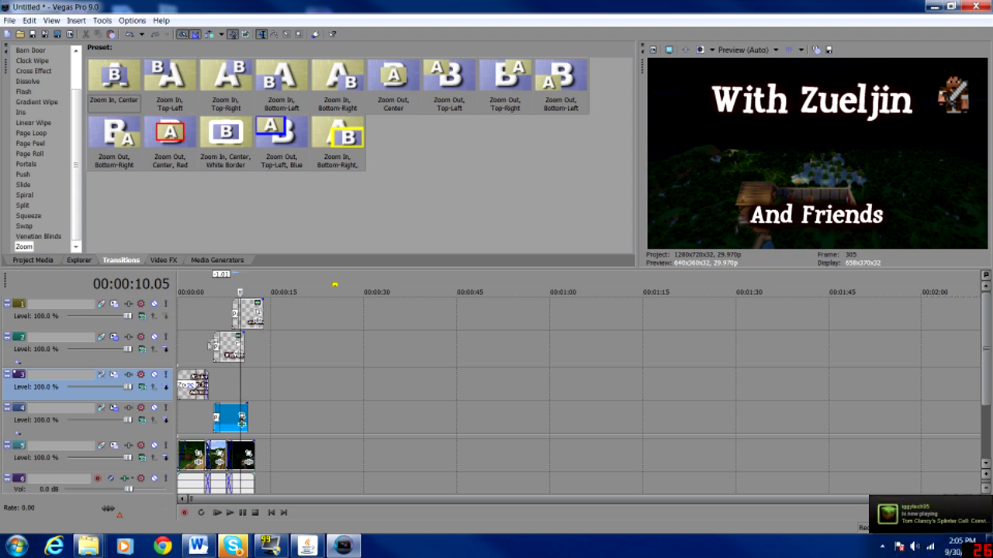
left_click(114, 304)
left_click_drag(395, 364, 389, 285)
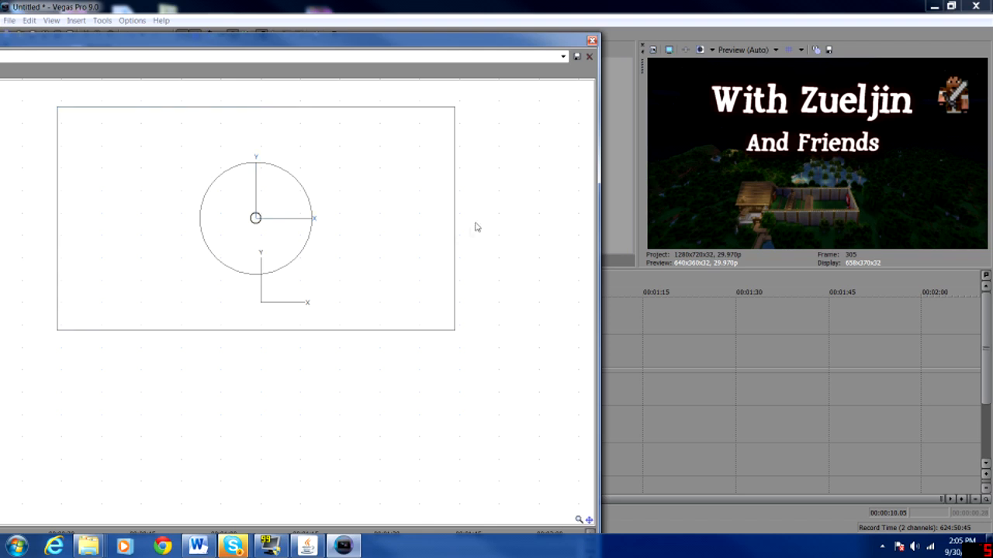
left_click(592, 41)
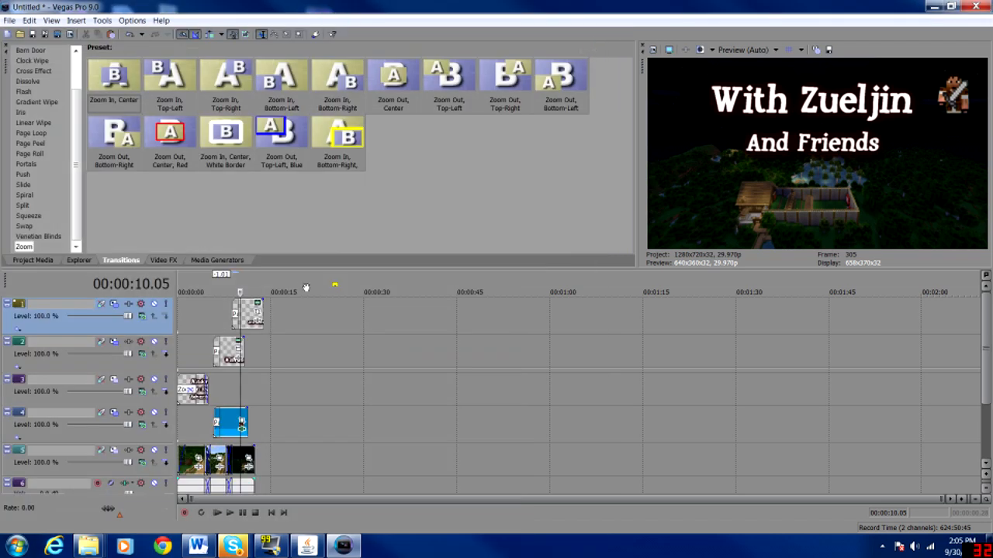
Step: Extend the presenter title, character clip and last background clip to the end of the And Friends title and play the intro from the start
left_click_drag(242, 350, 262, 351)
left_click_drag(255, 450, 262, 422)
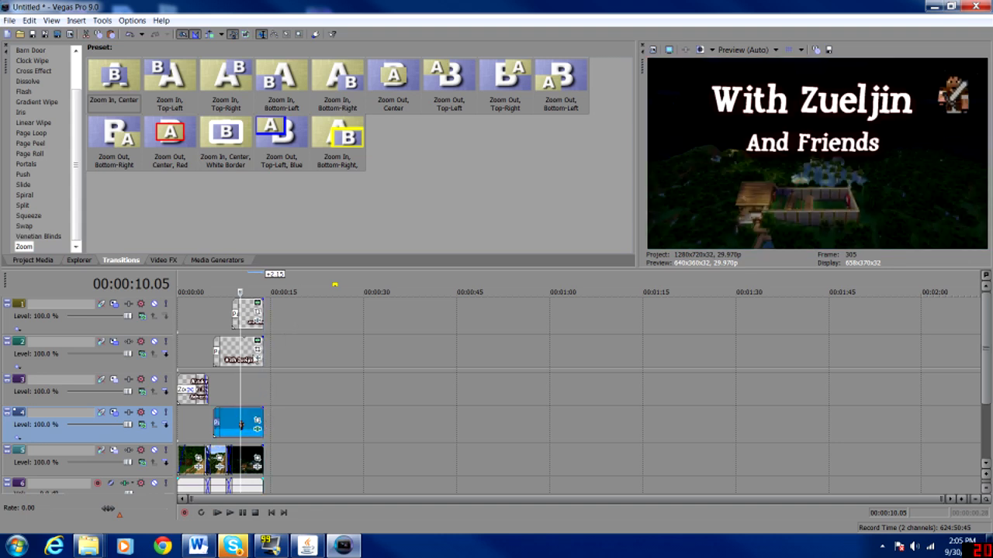
left_click(217, 514)
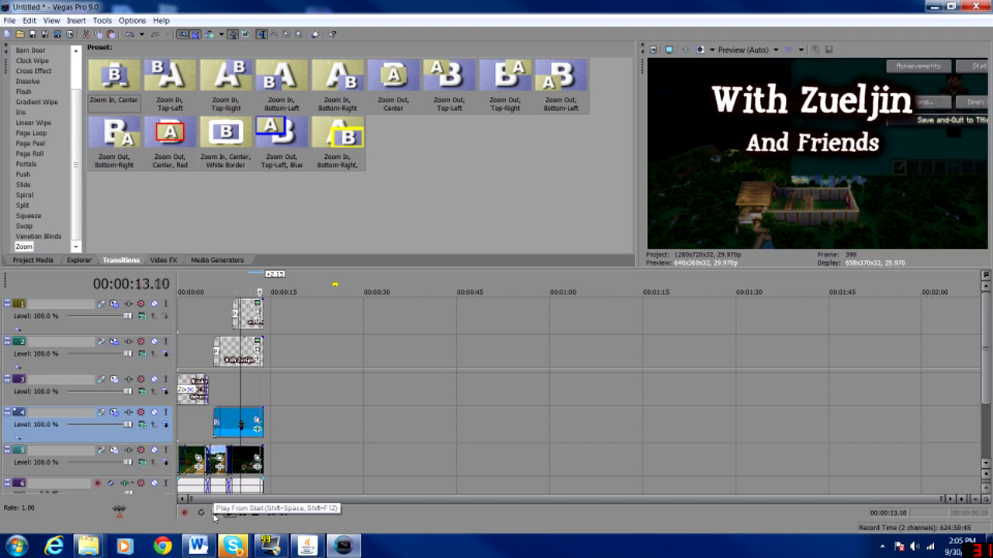
Step: Play back the section from the start of the And Friends title at 00:00:08.26 and pause at 00:00:11.28
left_click(256, 397)
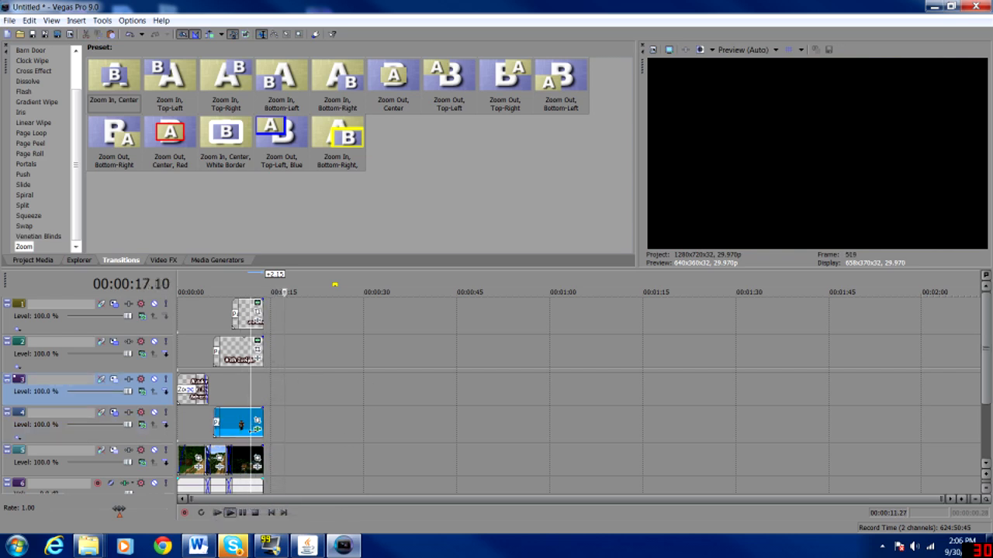
left_click(251, 440)
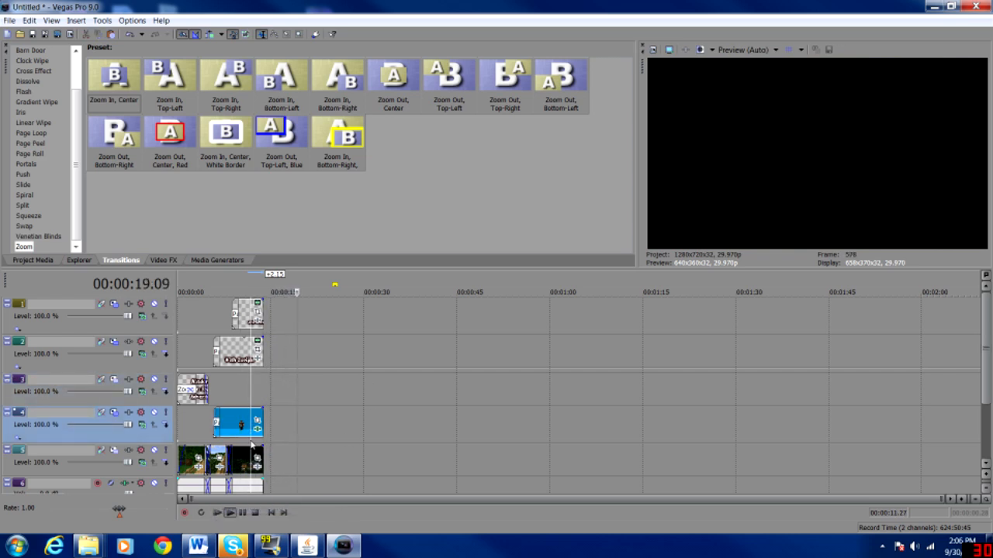
left_click(241, 440)
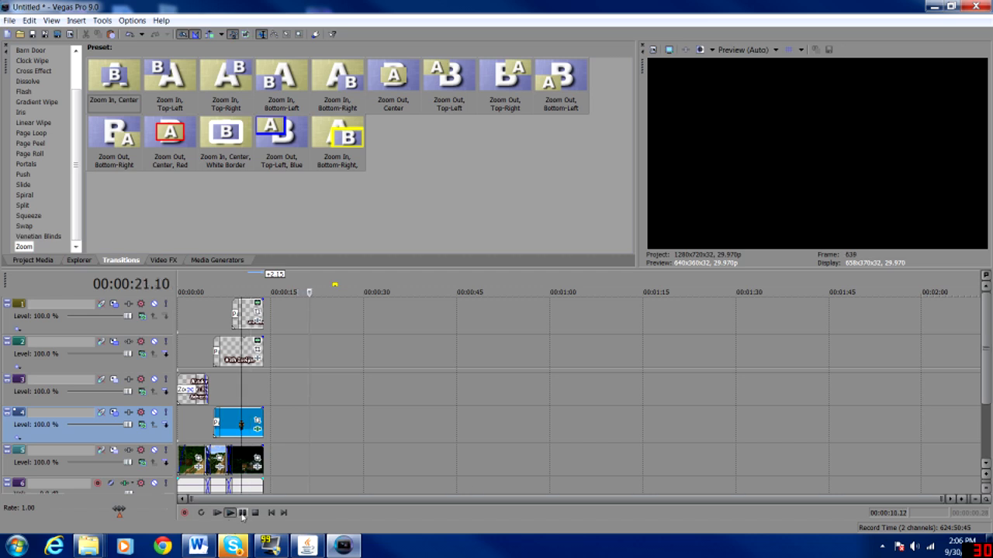
left_click(238, 421)
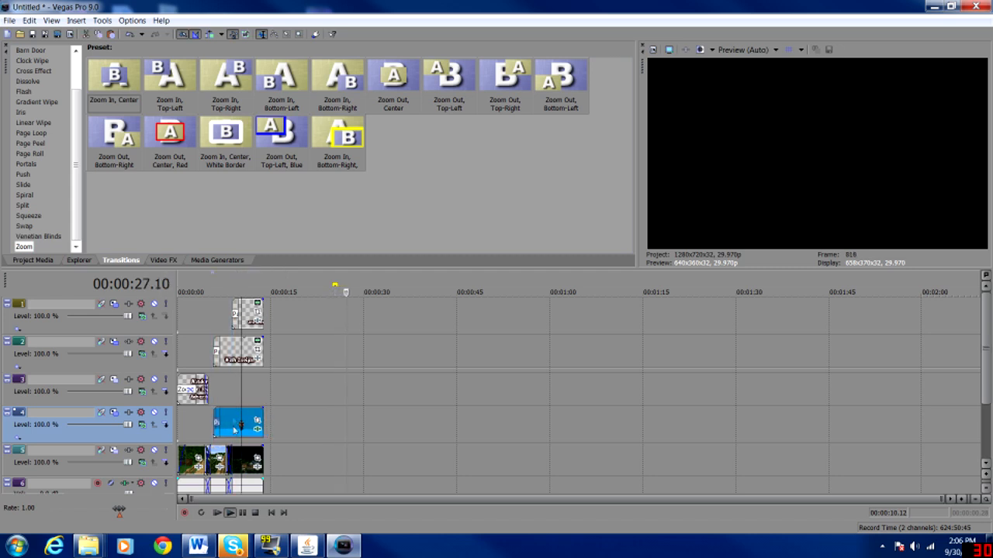
left_click(231, 392)
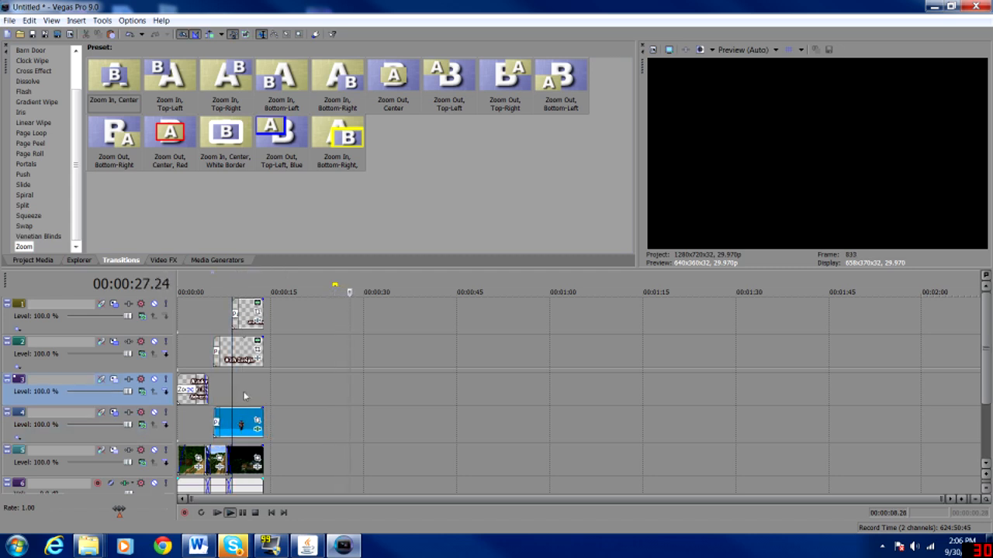
left_click(230, 515)
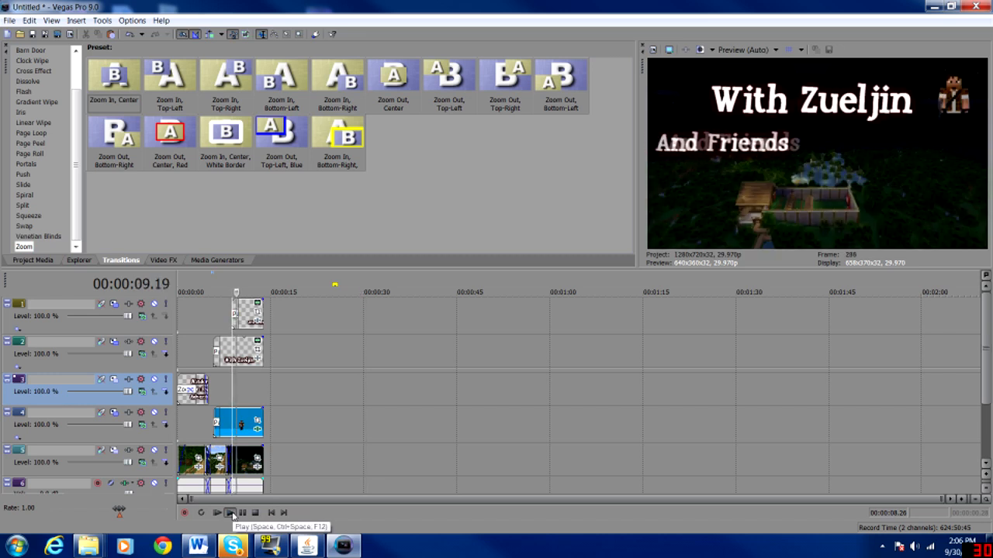
left_click(243, 513)
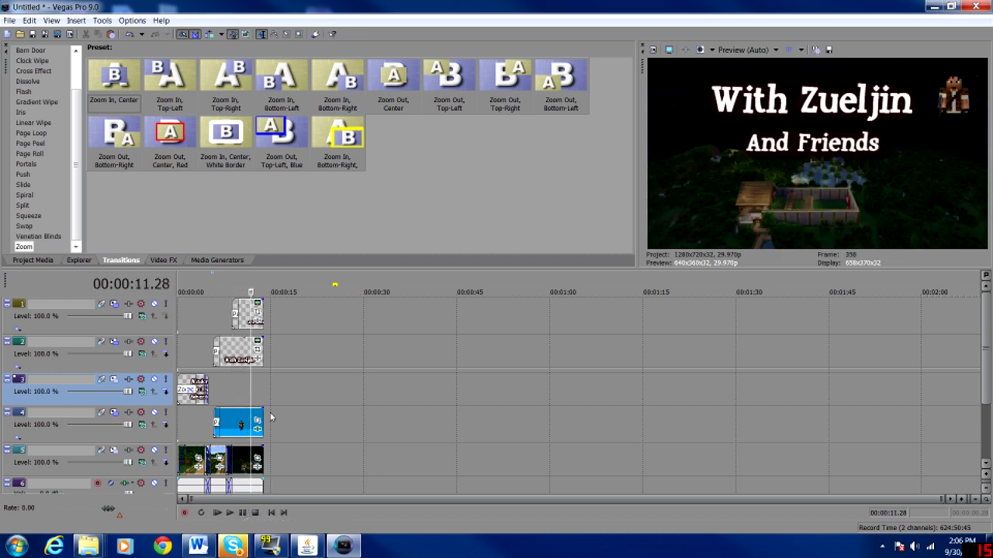
Step: Trim the last background clip, character clip and both ending titles to 00:00:11.28 and play the intro from the start
left_click_drag(262, 460, 250, 460)
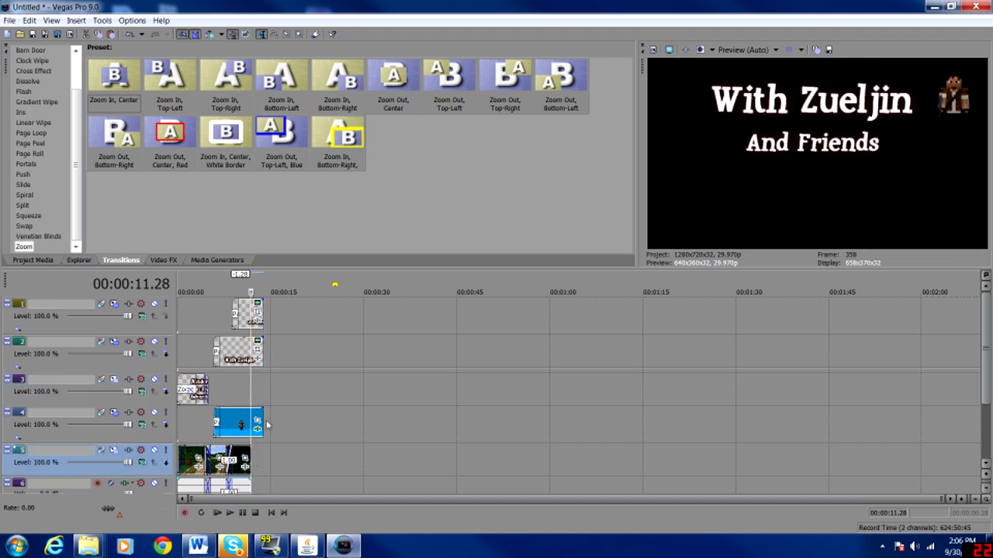
left_click_drag(263, 423, 245, 425)
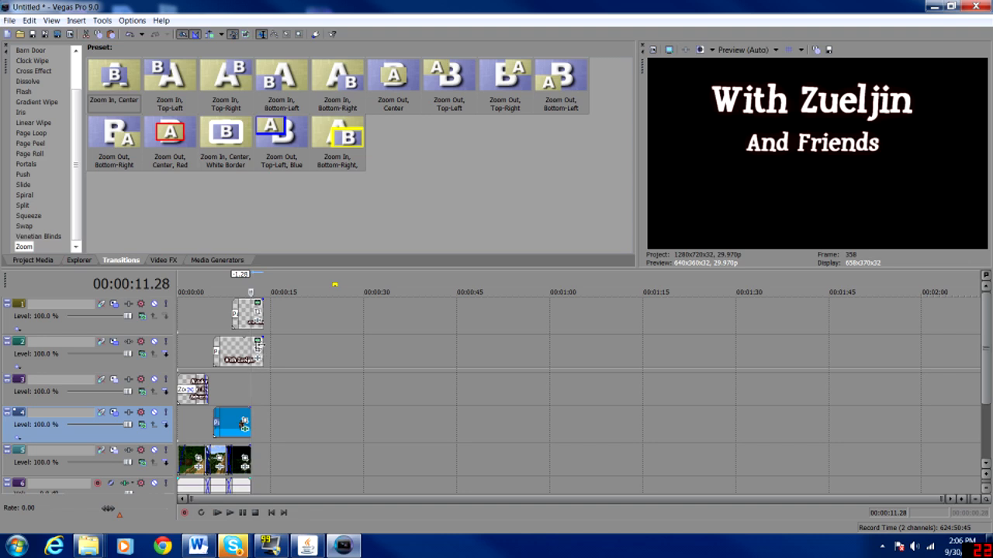
left_click_drag(259, 346, 250, 314)
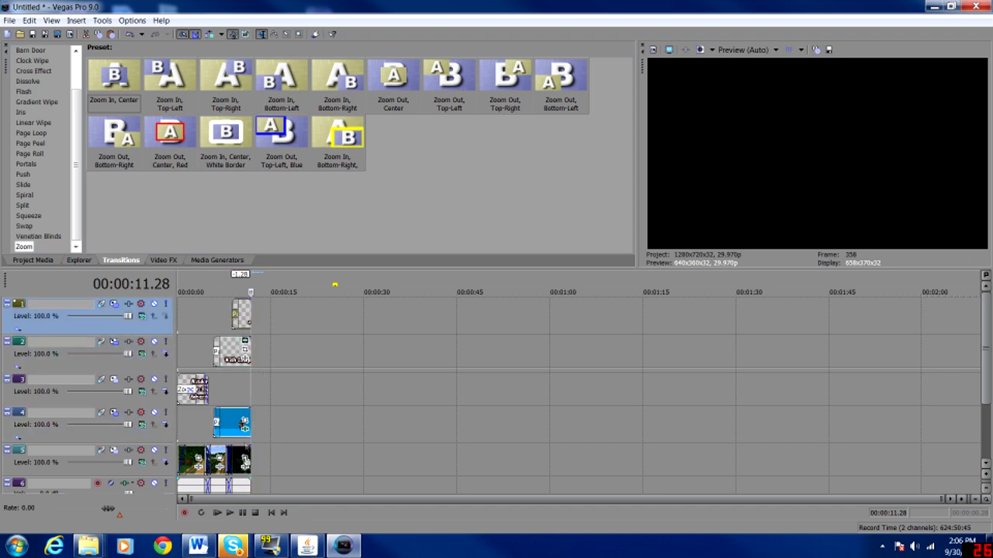
left_click(220, 513)
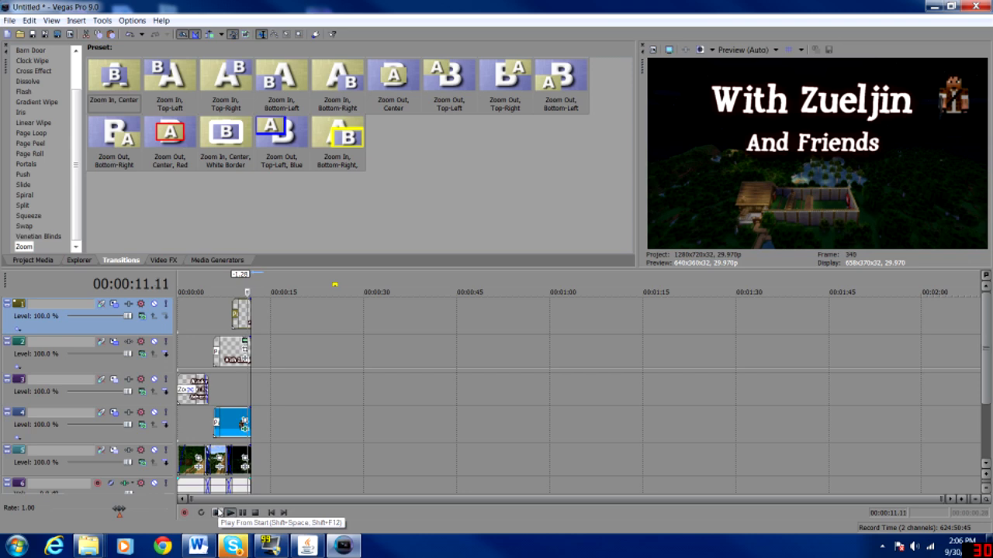
left_click(243, 513)
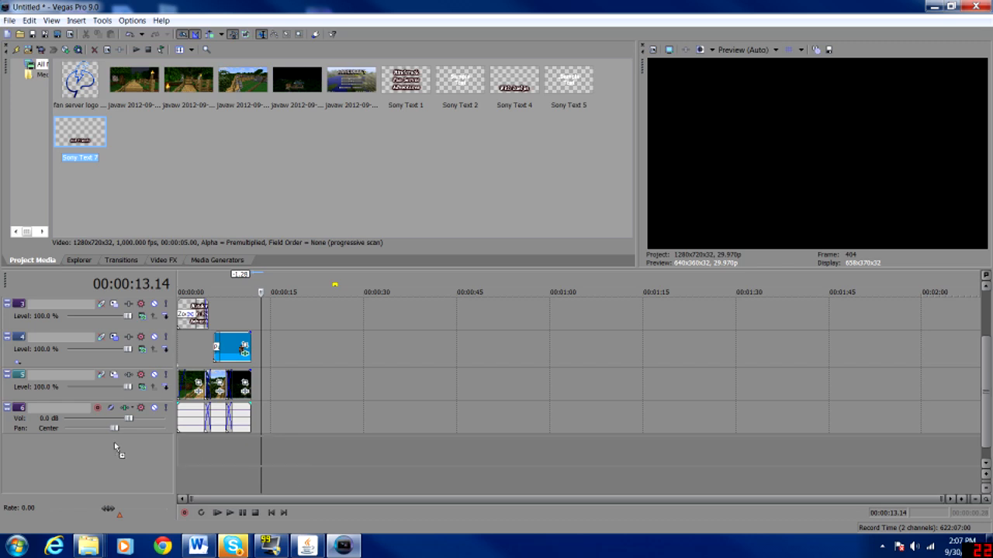
Step: Add the Dream_Central MP3 on a new audio track below the existing tracks and play the intro with it
left_click_drag(167, 454, 168, 455)
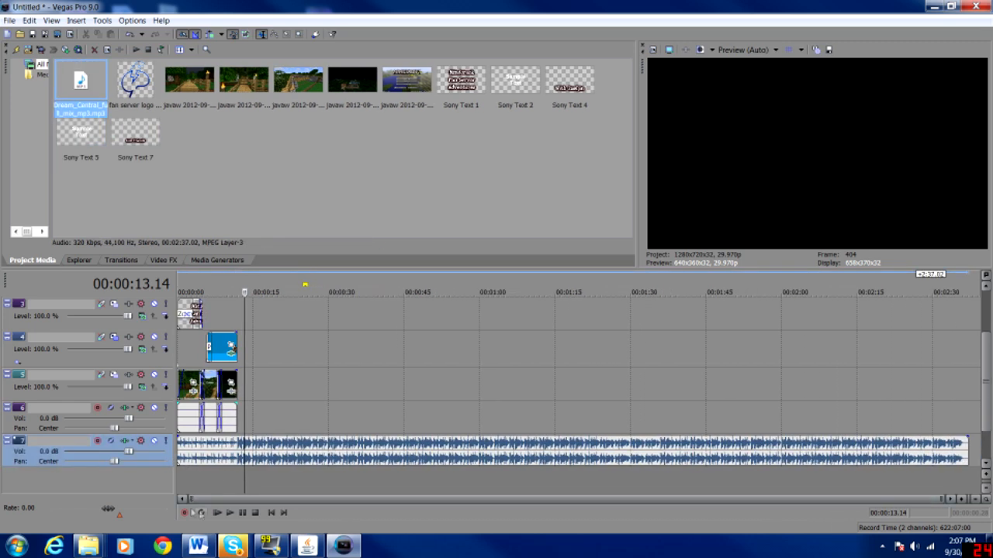
left_click(218, 514)
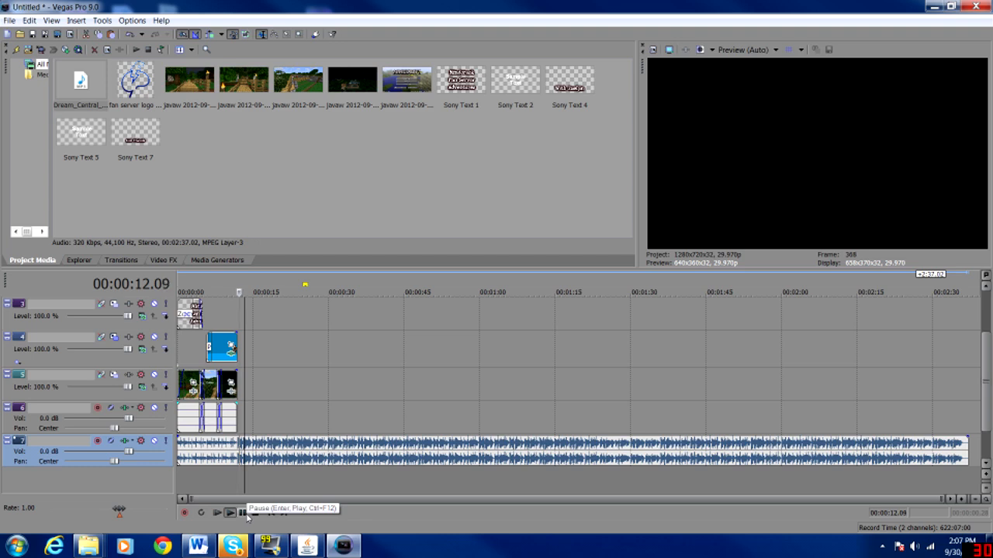
left_click(244, 514)
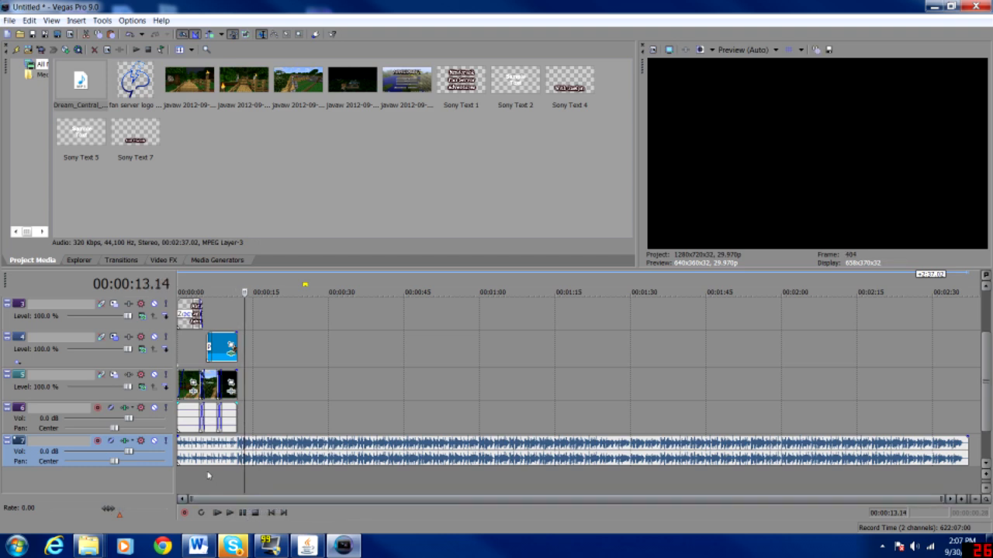
Step: Trim the music's opening, realign it with the timeline start, and give it a short fade-in and about -4.7 dB gain
left_click_drag(178, 445, 197, 443)
left_click_drag(295, 458, 230, 454)
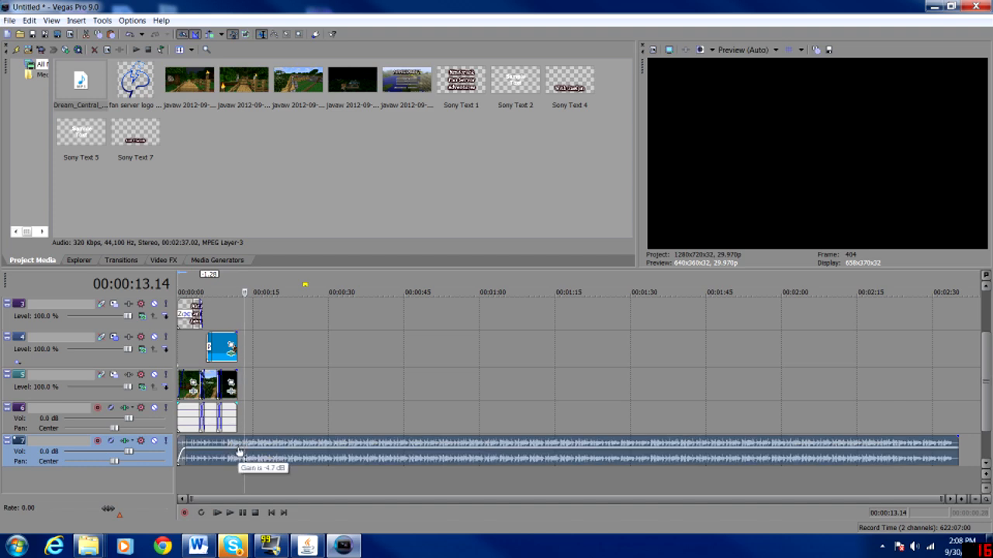
Step: Split the music at 00:00:11.28 where the video ends and delete the remainder
left_click(237, 444)
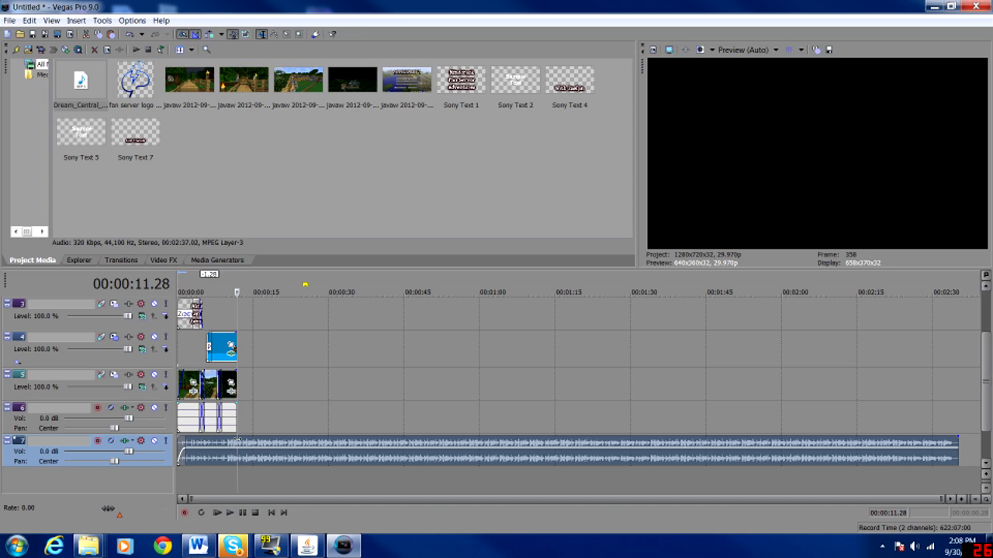
key("s")
left_click(295, 446)
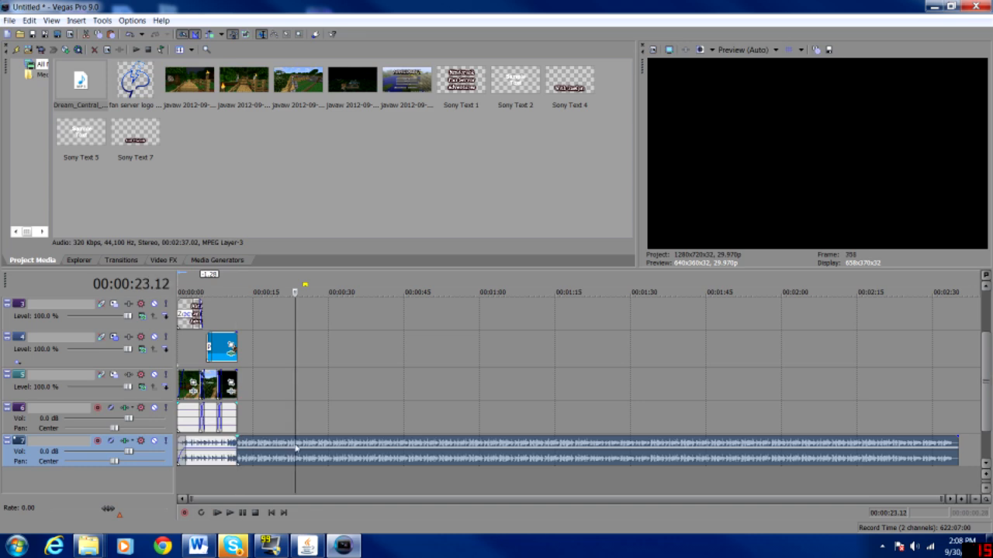
key("Delete")
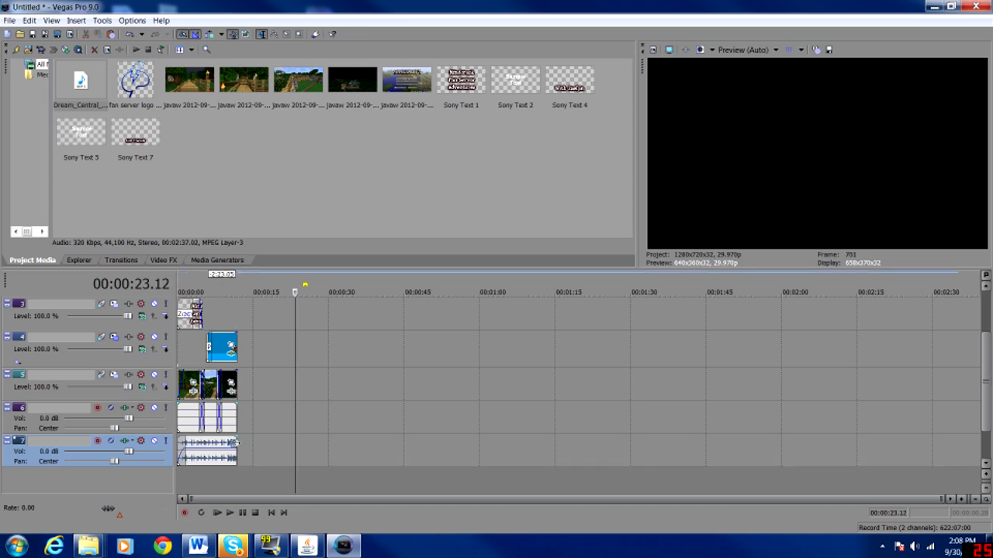
Step: Extend the music's end by 1 second 10 frames, add a short fade-out and play the intro from the start
left_click_drag(236, 442, 241, 443)
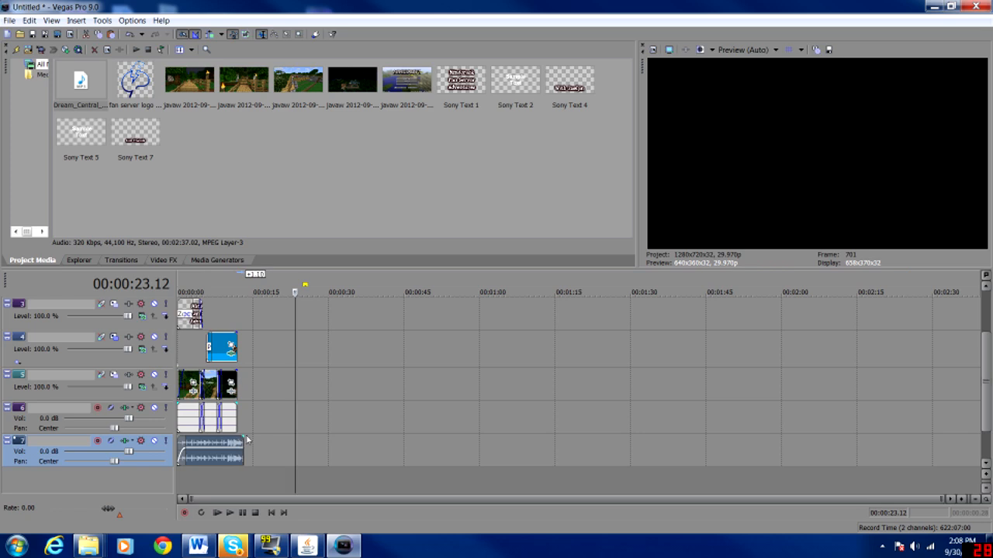
left_click_drag(246, 446, 241, 450)
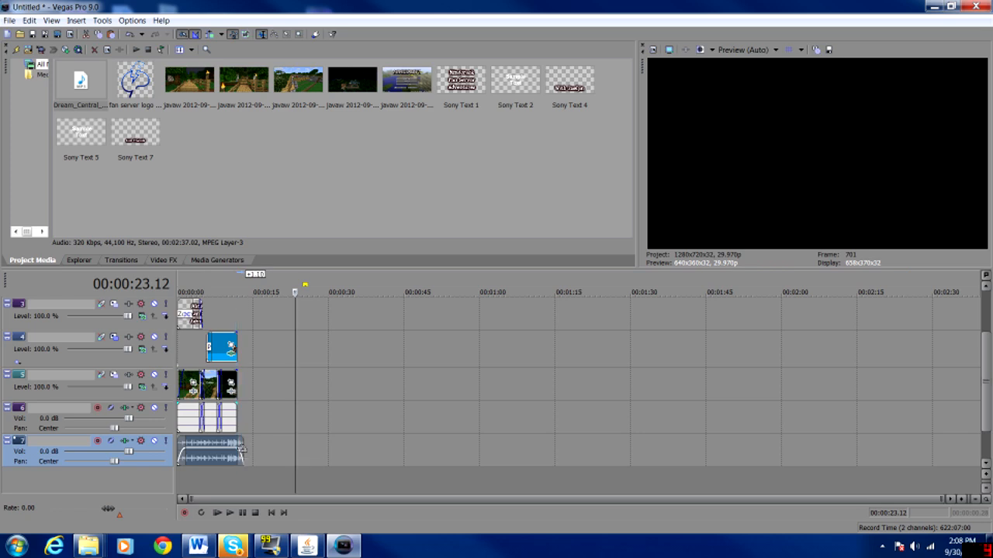
left_click(217, 513)
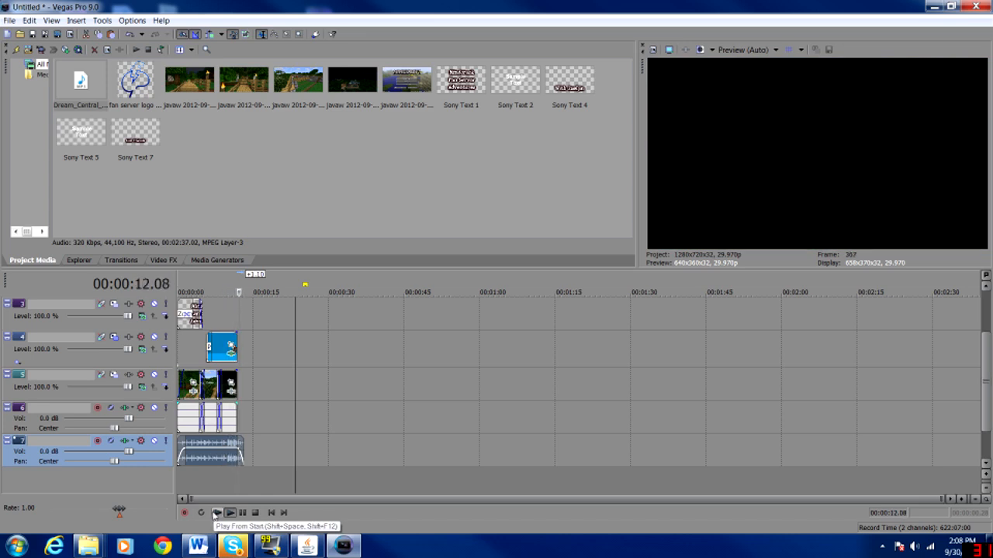
left_click(242, 513)
Step: Slide the music 1 second 22 frames earlier with its end extended to about 00:00:15, and add a short fade-out to the character clip
mouse_move(215, 446)
left_mouse_down()
mouse_move(233, 446)
mouse_move(186, 444)
mouse_move(210, 444)
left_mouse_up()
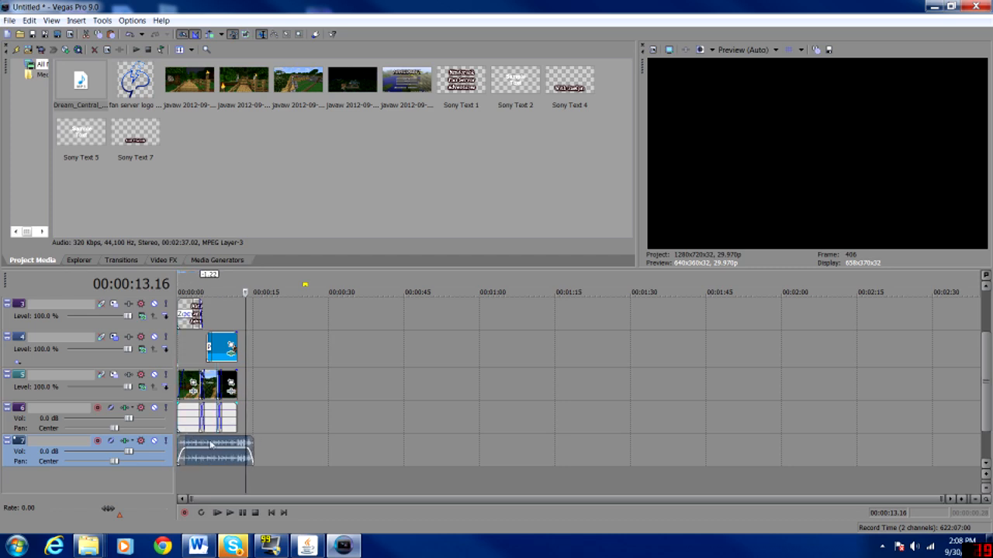
left_click(238, 483)
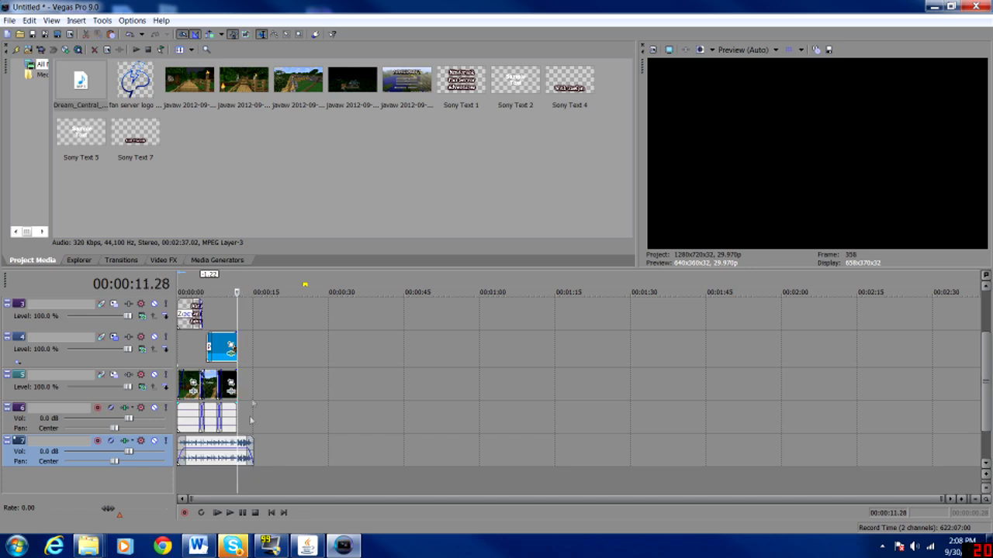
left_click_drag(239, 333, 235, 335)
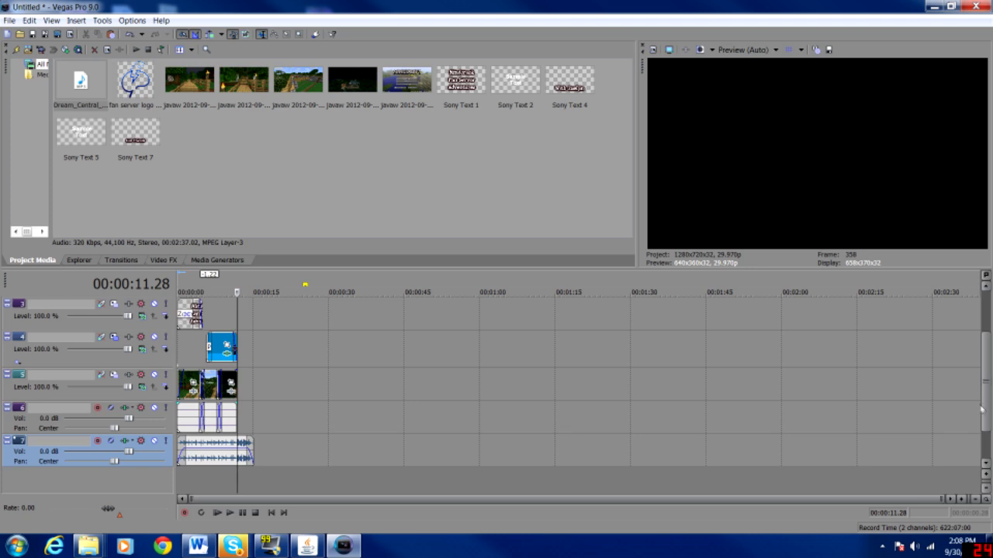
Step: Extend the ends of both closing titles and the character clip by about 28 frames beyond the gameplay video
scroll(980, 402, "up", 3)
left_click_drag(239, 353, 241, 321)
left_click(239, 320)
left_click_drag(237, 413, 240, 416)
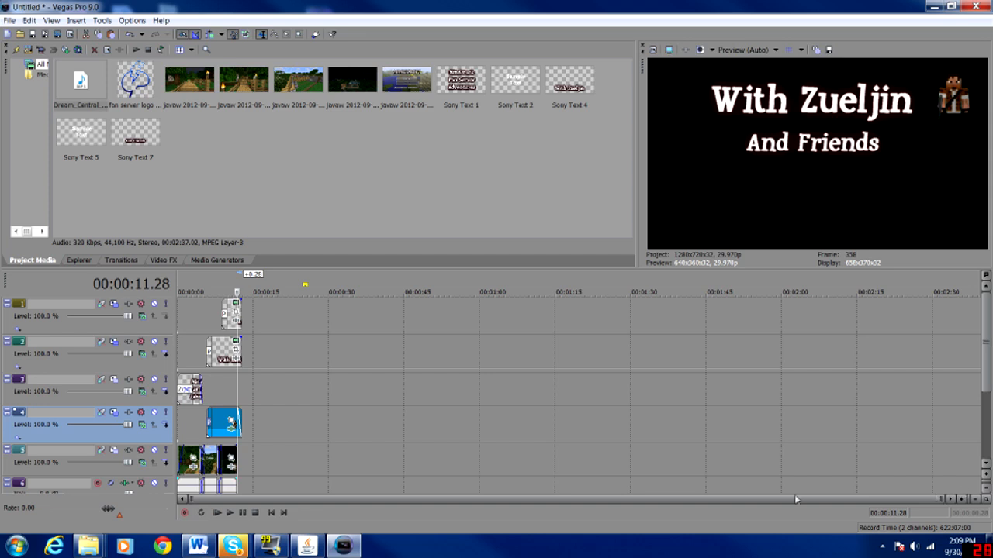
left_click(226, 404)
left_click_drag(240, 412, 207, 416)
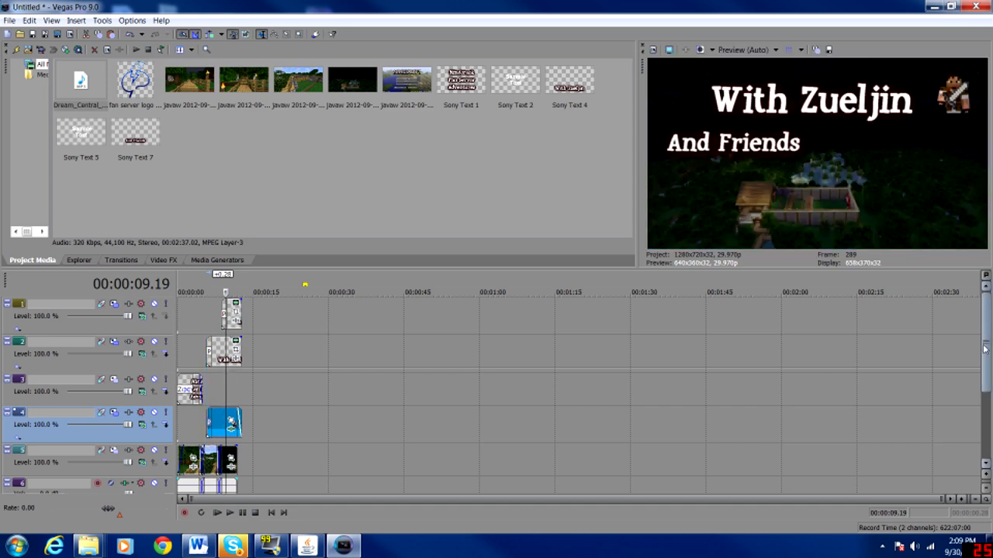
Step: Extend the last gameplay clip and its audio to the closing titles' end at 00:00:12.26, and play the intro from the start
left_click(246, 450)
left_click(243, 451)
left_click(241, 458)
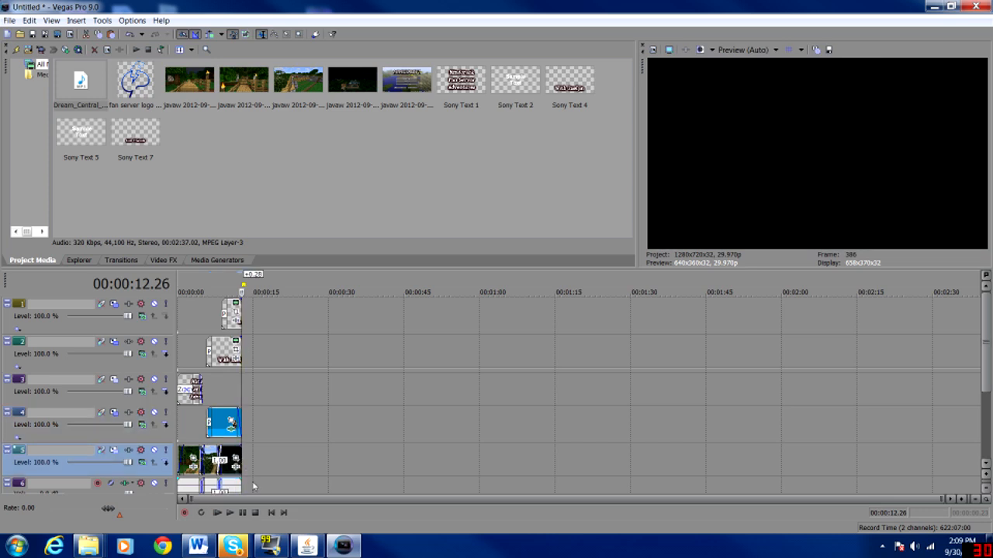
left_click(218, 513)
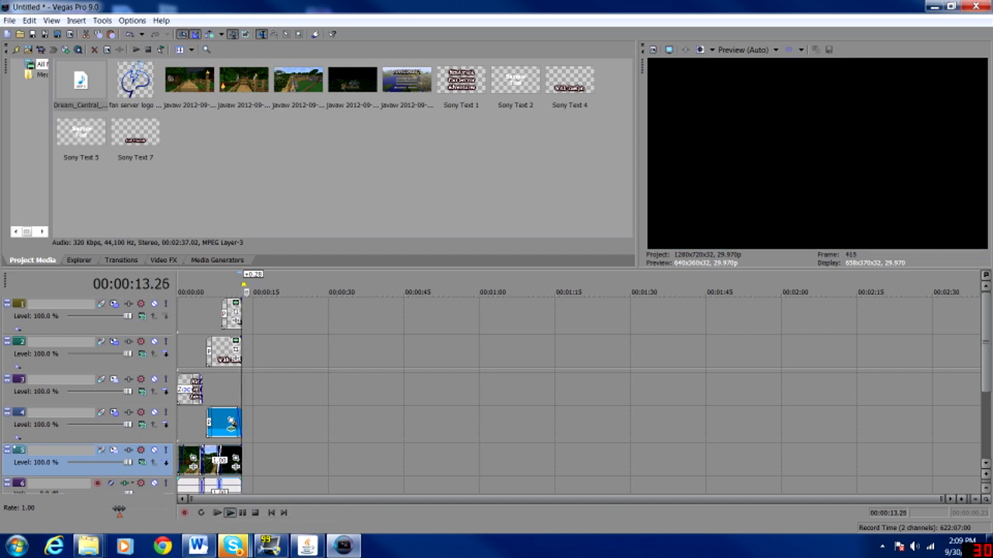
left_click(242, 514)
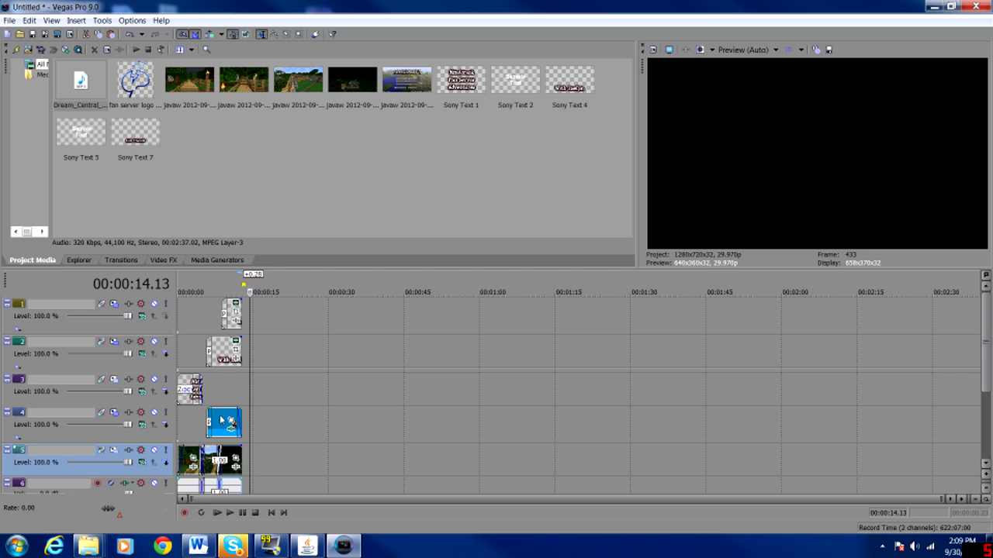
Step: Adjust the character clip's fade-out to about 28 frames and slide the clip 16 frames earlier to line up with the closing titles
left_click(222, 421)
left_click_drag(223, 419, 225, 419)
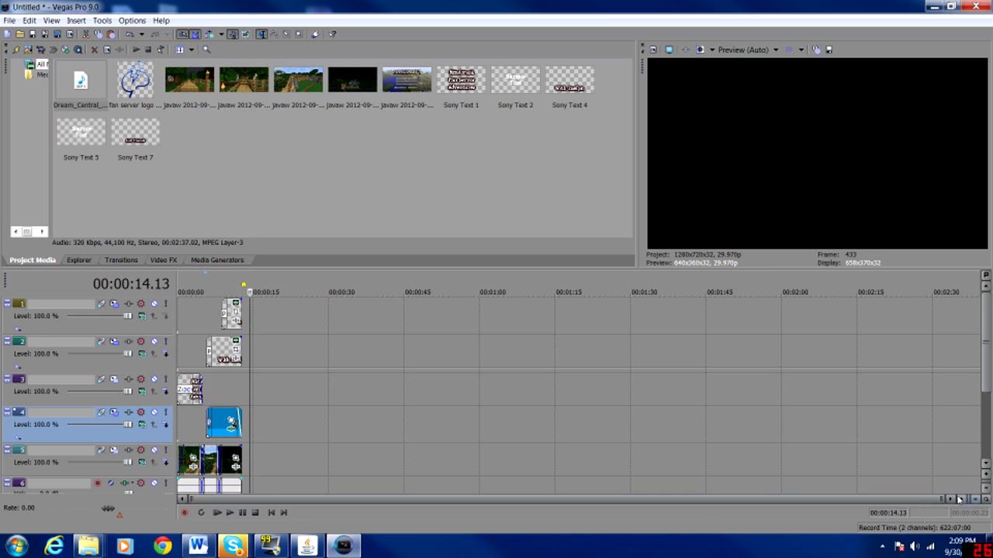
scroll(256, 421, "up", 3)
left_click_drag(261, 413, 265, 420)
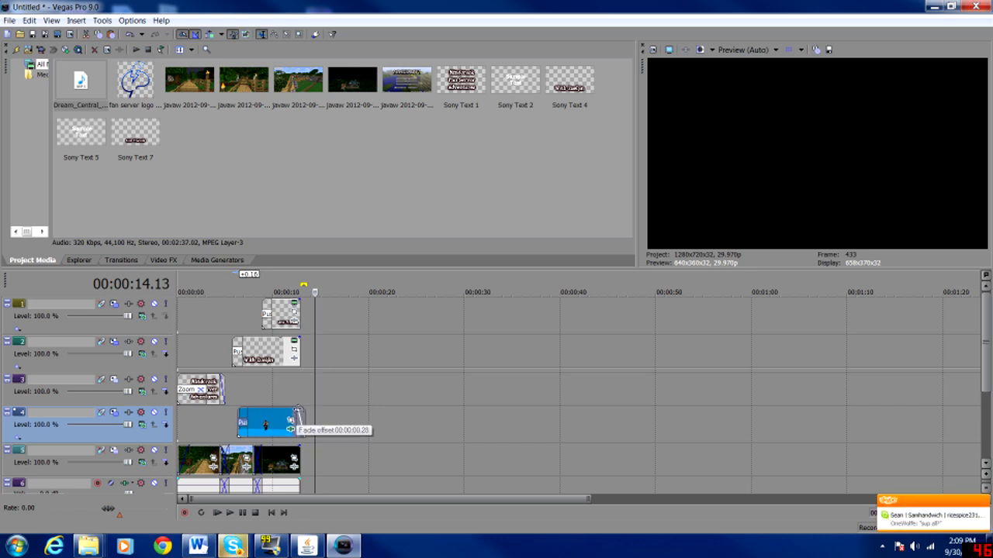
left_click_drag(273, 415, 266, 415)
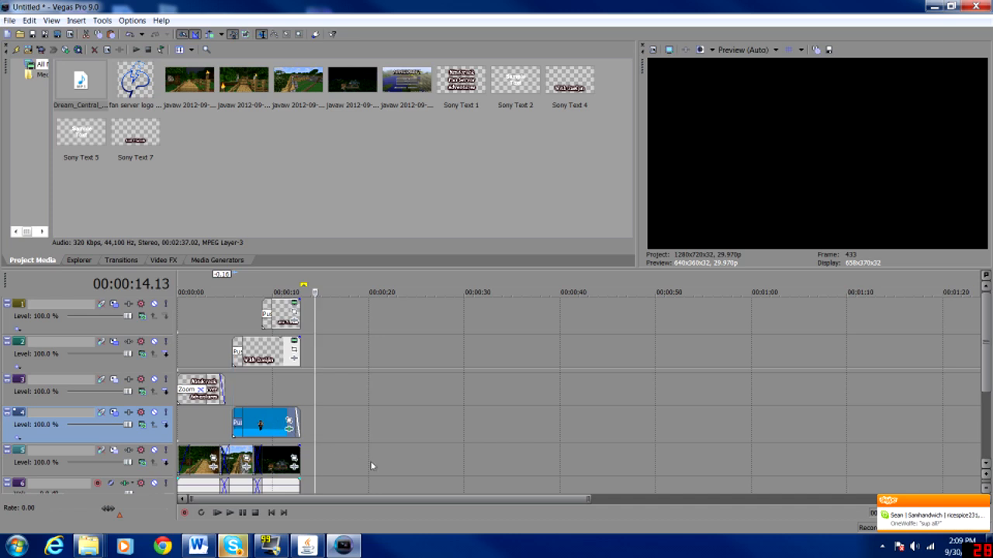
Step: Add short fade-outs to the closing titles and last gameplay clip, with about 11 frames on its audio, and play back the ending
left_click(283, 391)
left_click(229, 513)
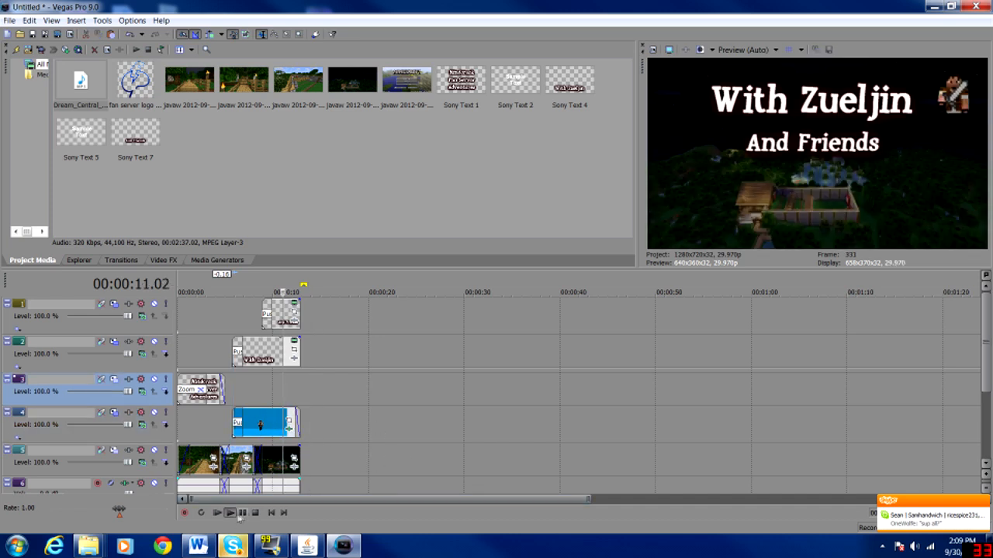
left_click(242, 512)
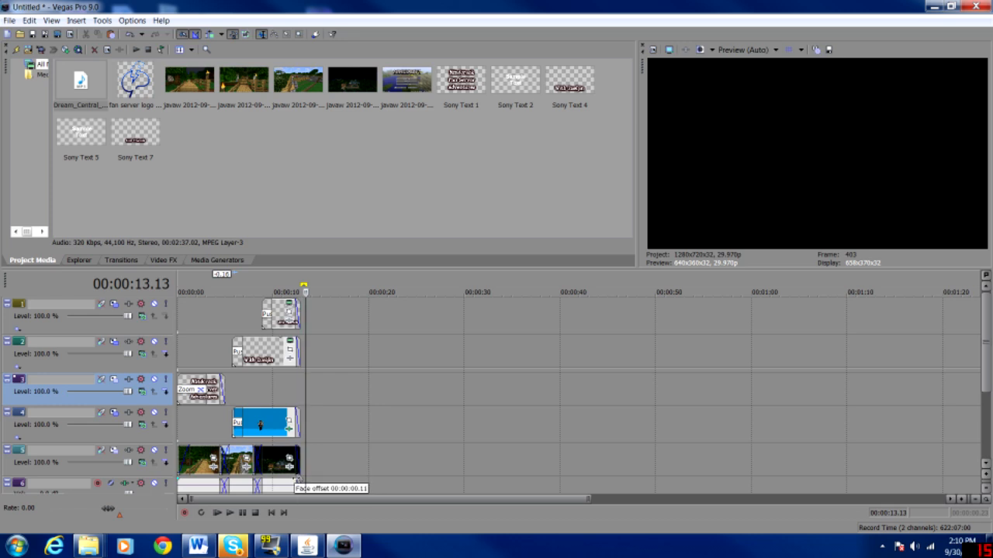
mouse_move(985, 344)
left_mouse_down()
mouse_move(968, 383)
mouse_move(971, 334)
left_mouse_up()
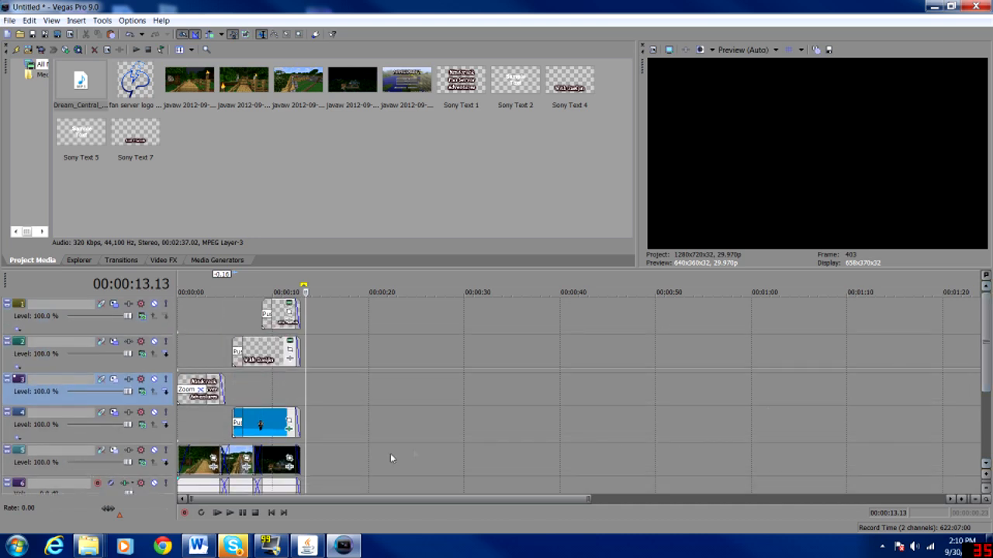
left_click(281, 408)
left_click(230, 513)
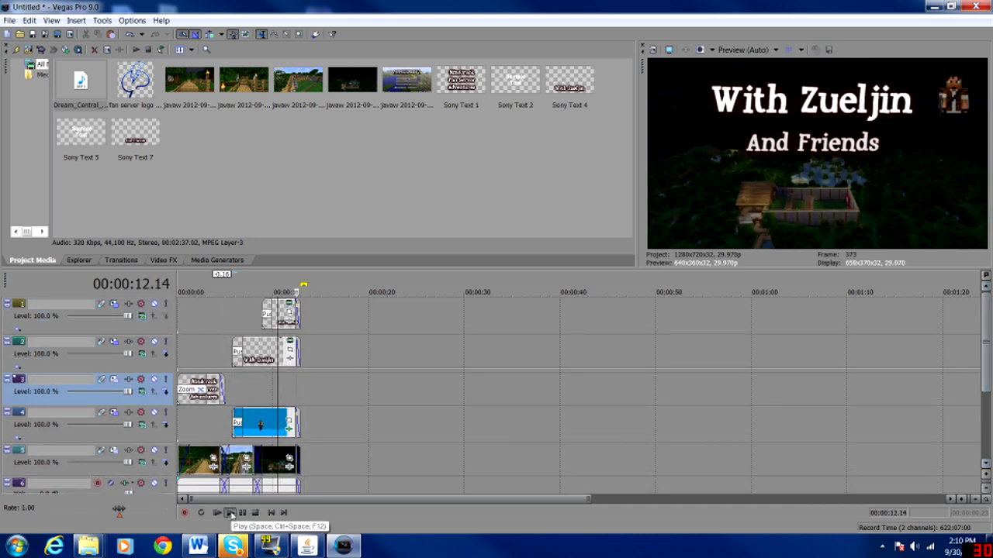